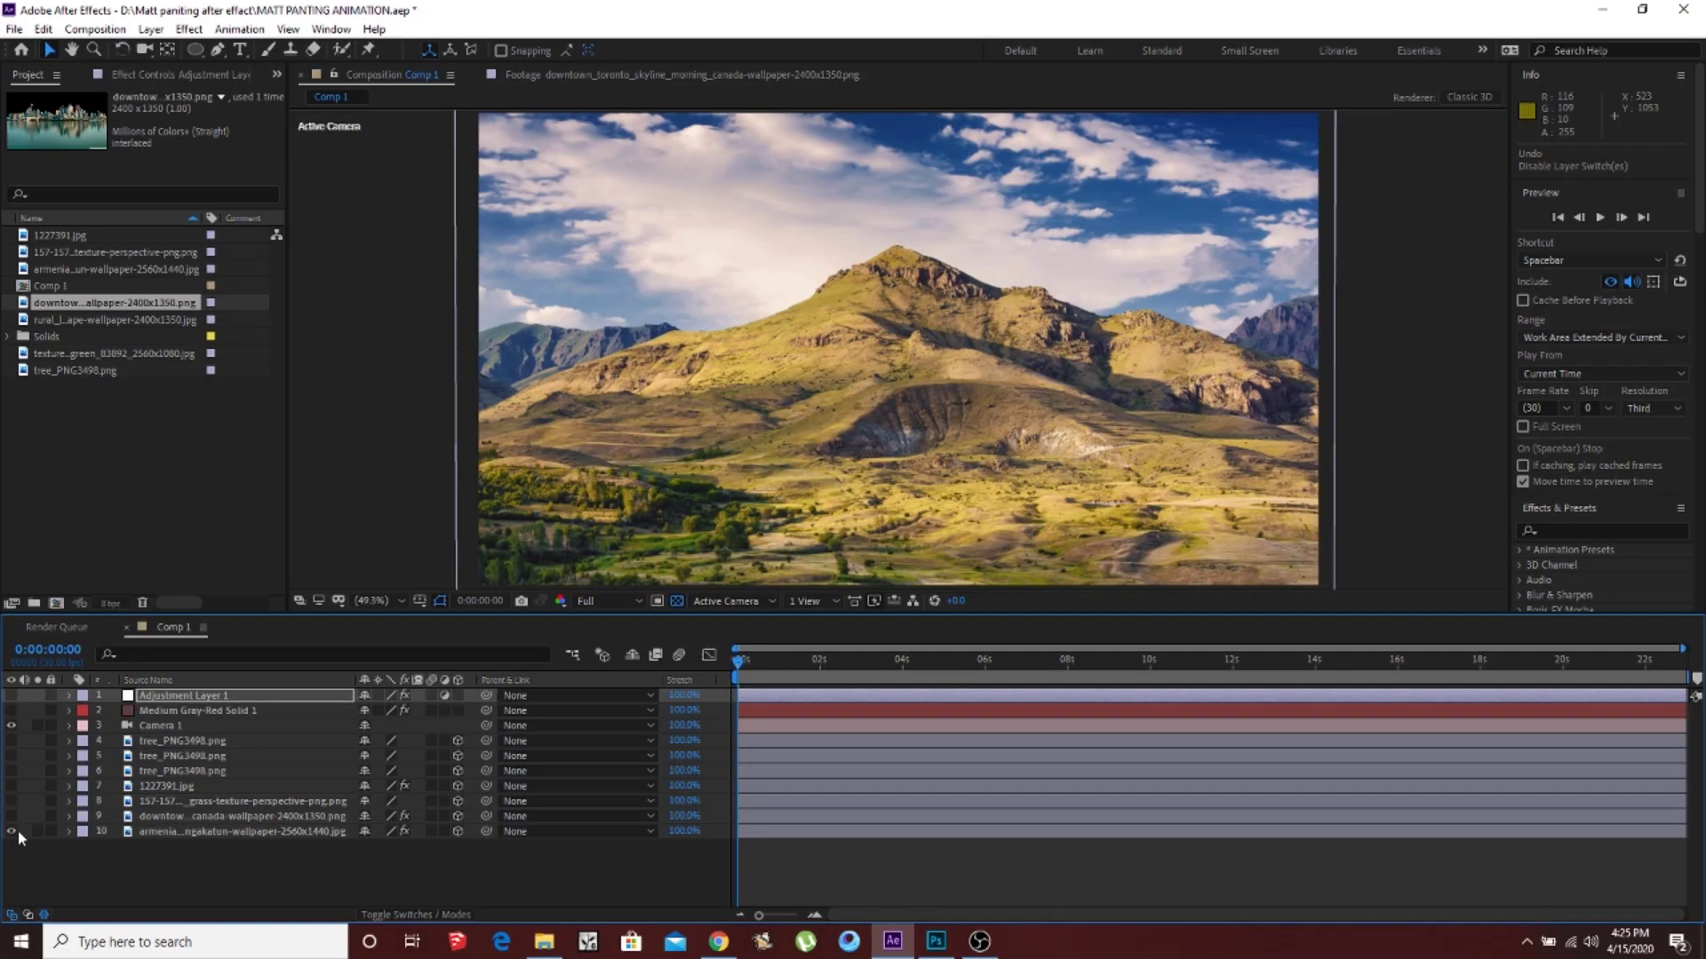
Step: Preview the tree, grass and mountain wallpaper files, then bring Comp 1 back into view
{"action": "left_click", "coordinate": [148, 731]}
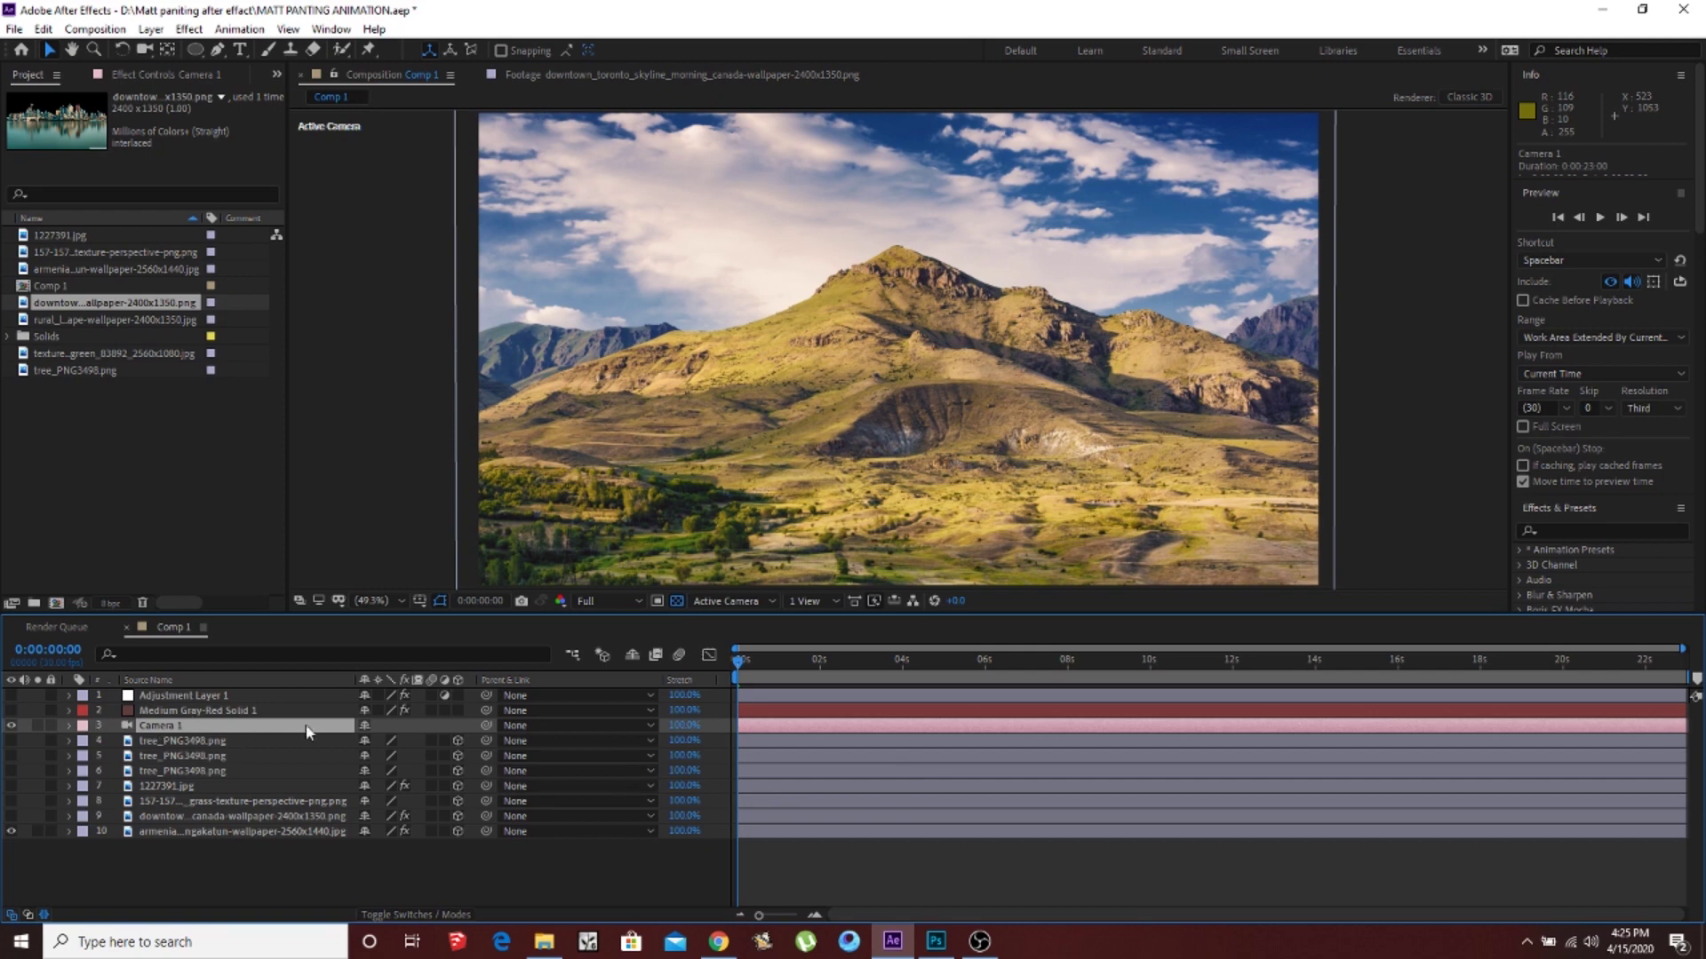
{"action": "left_click", "coordinate": [51, 370]}
{"action": "left_click", "coordinate": [55, 356]}
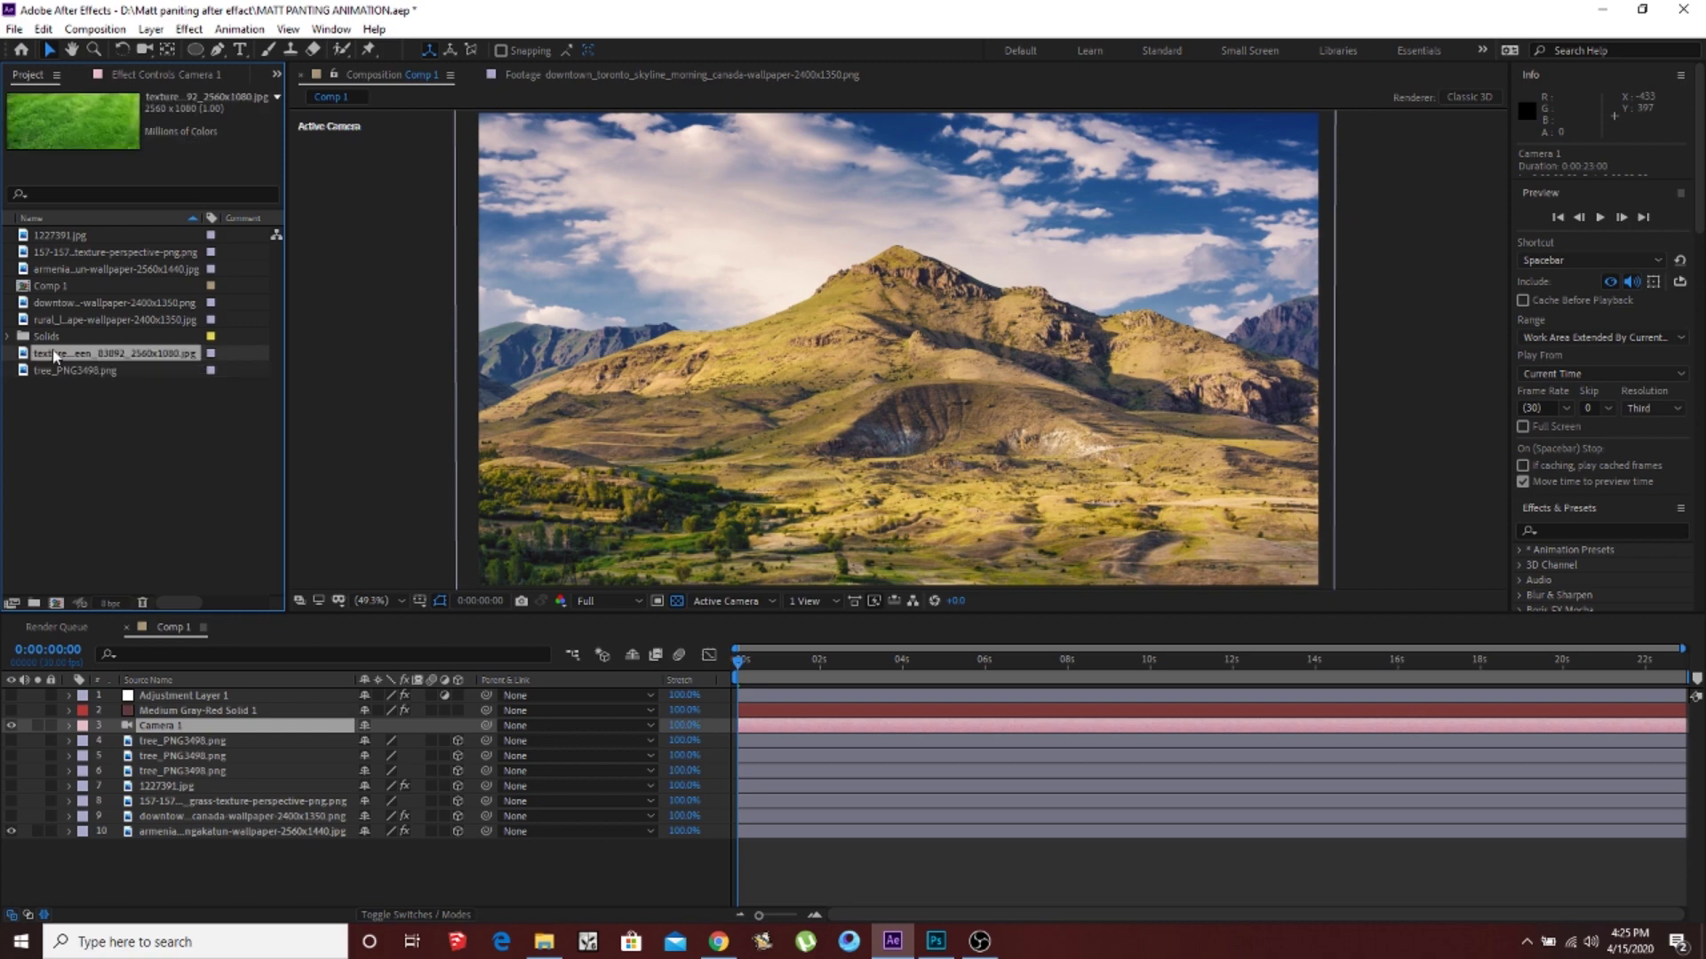
{"action": "left_click", "coordinate": [64, 269]}
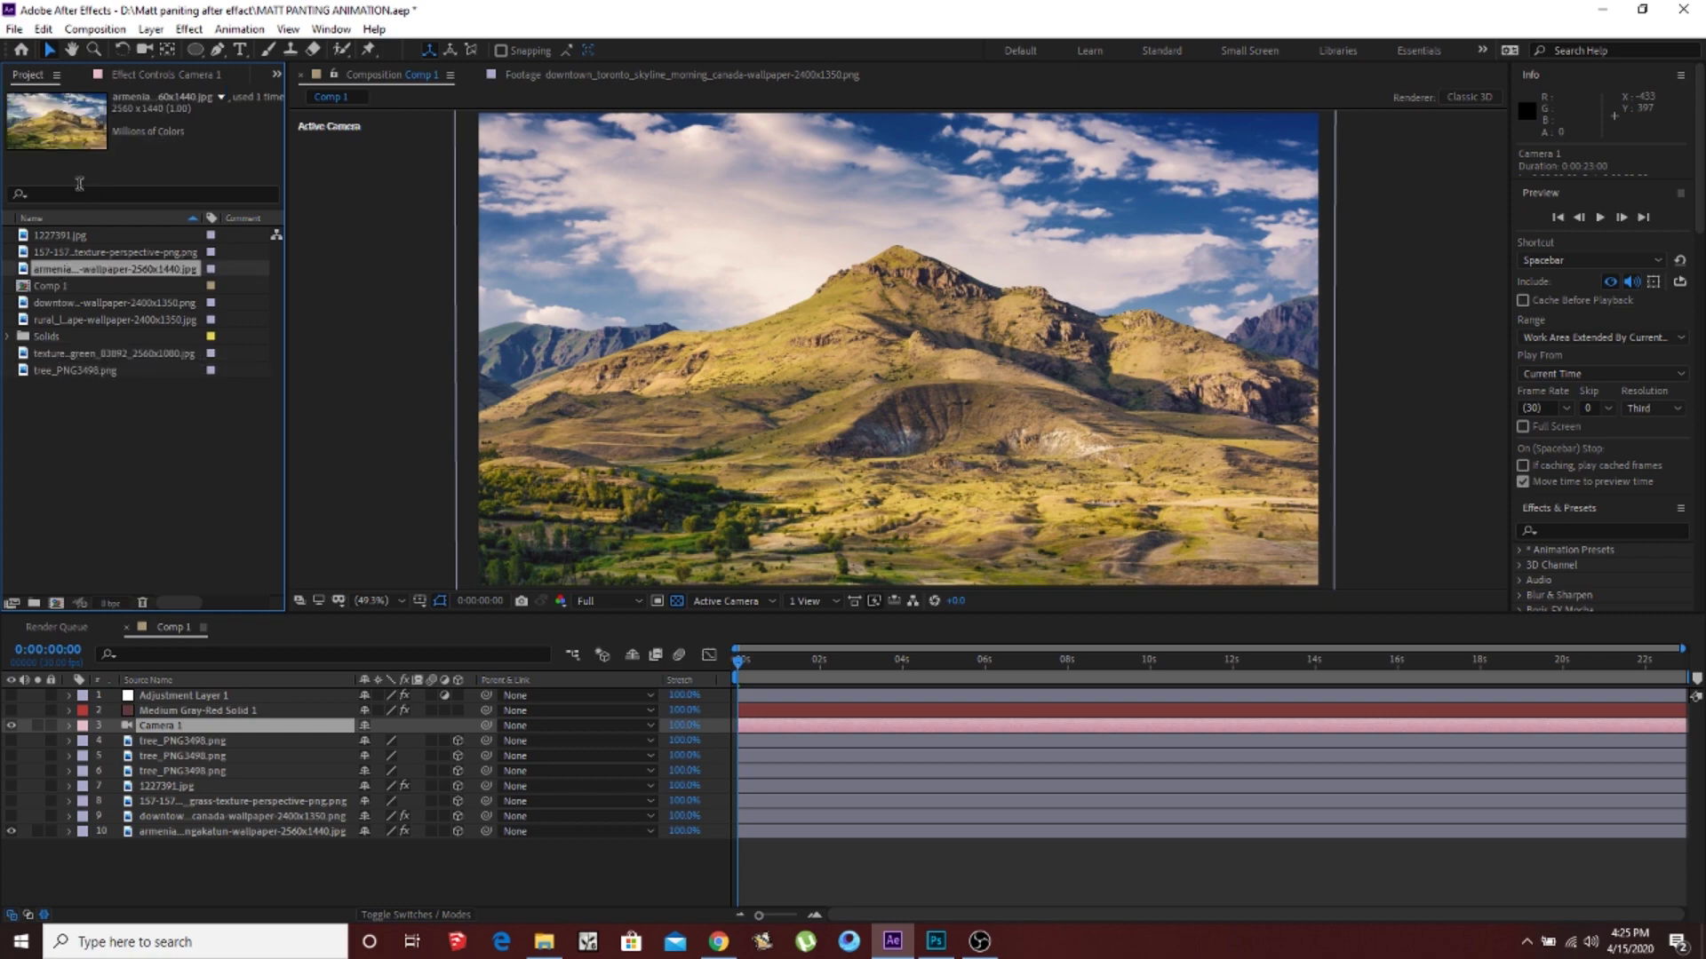
{"action": "double_click", "coordinate": [24, 271]}
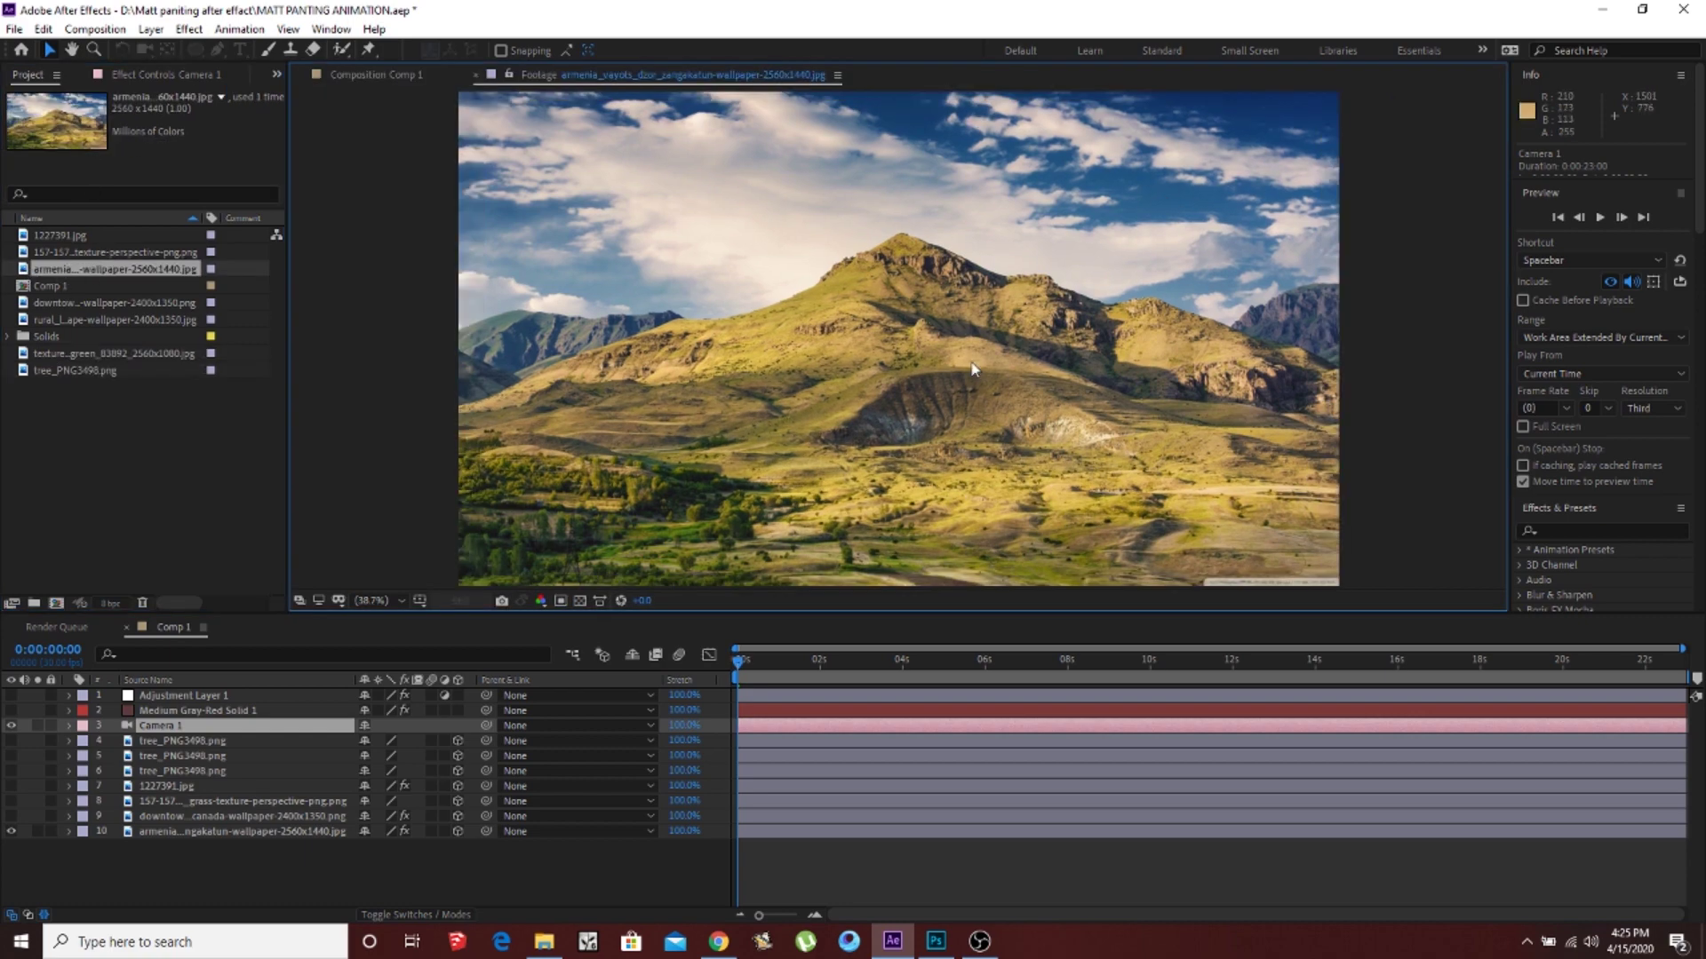
{"action": "left_click", "coordinate": [64, 625]}
{"action": "left_click", "coordinate": [171, 626]}
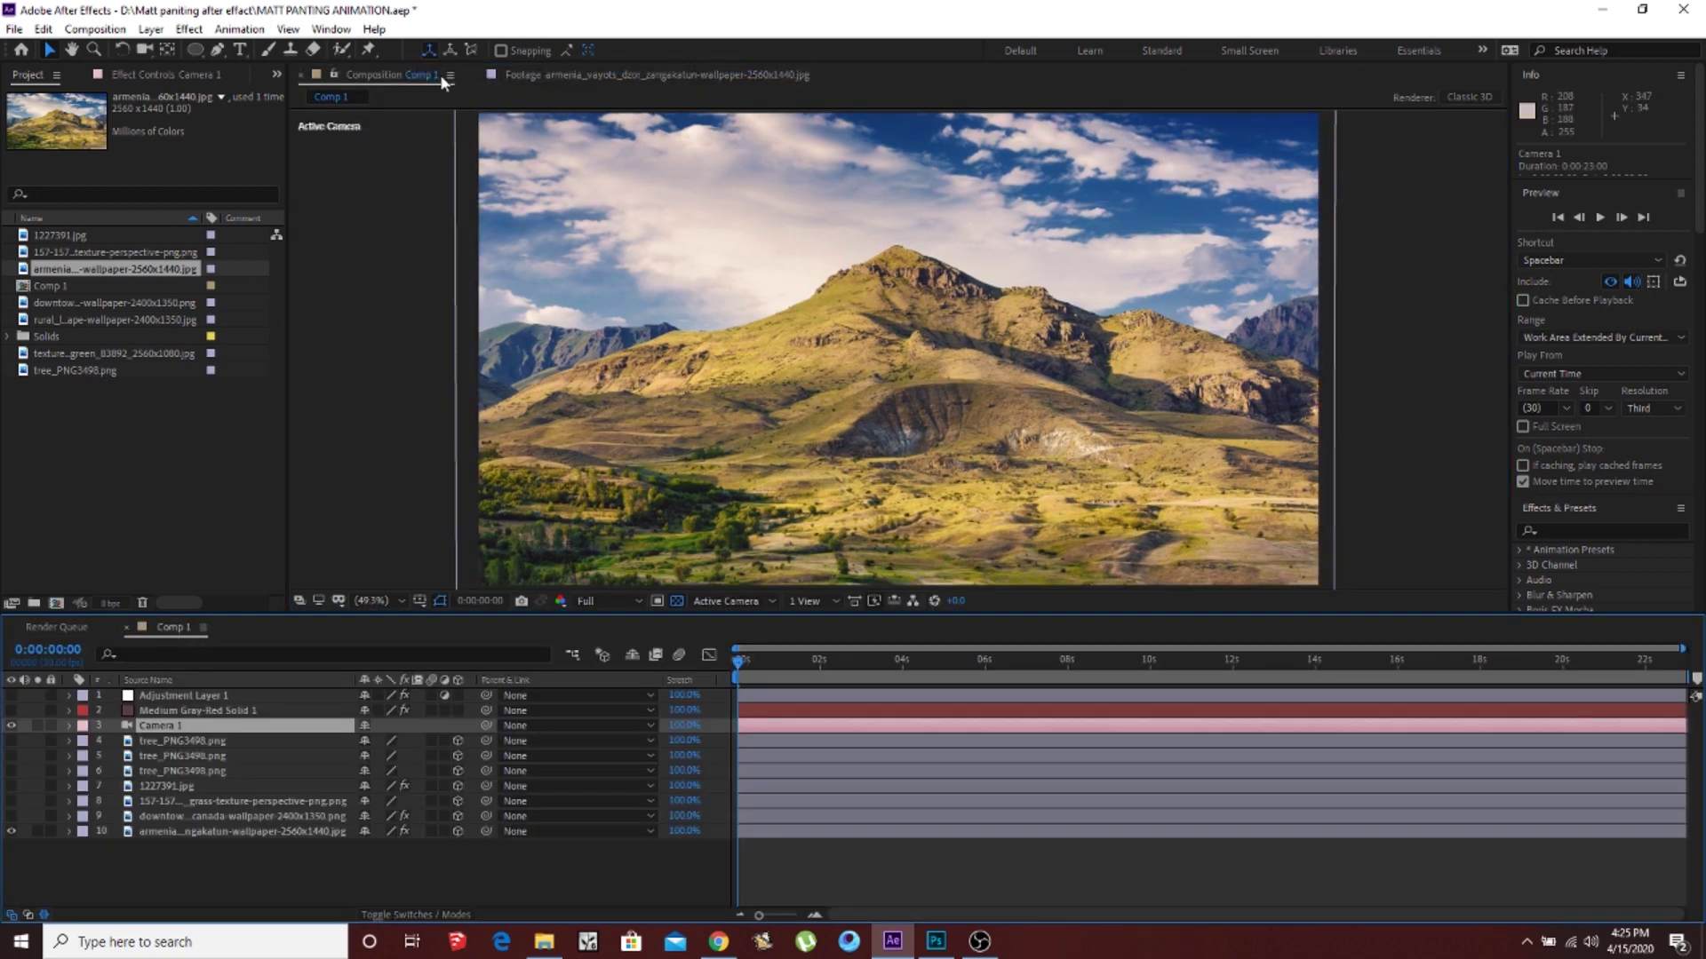
{"action": "left_click", "coordinate": [410, 75]}
{"action": "left_click", "coordinate": [403, 240]}
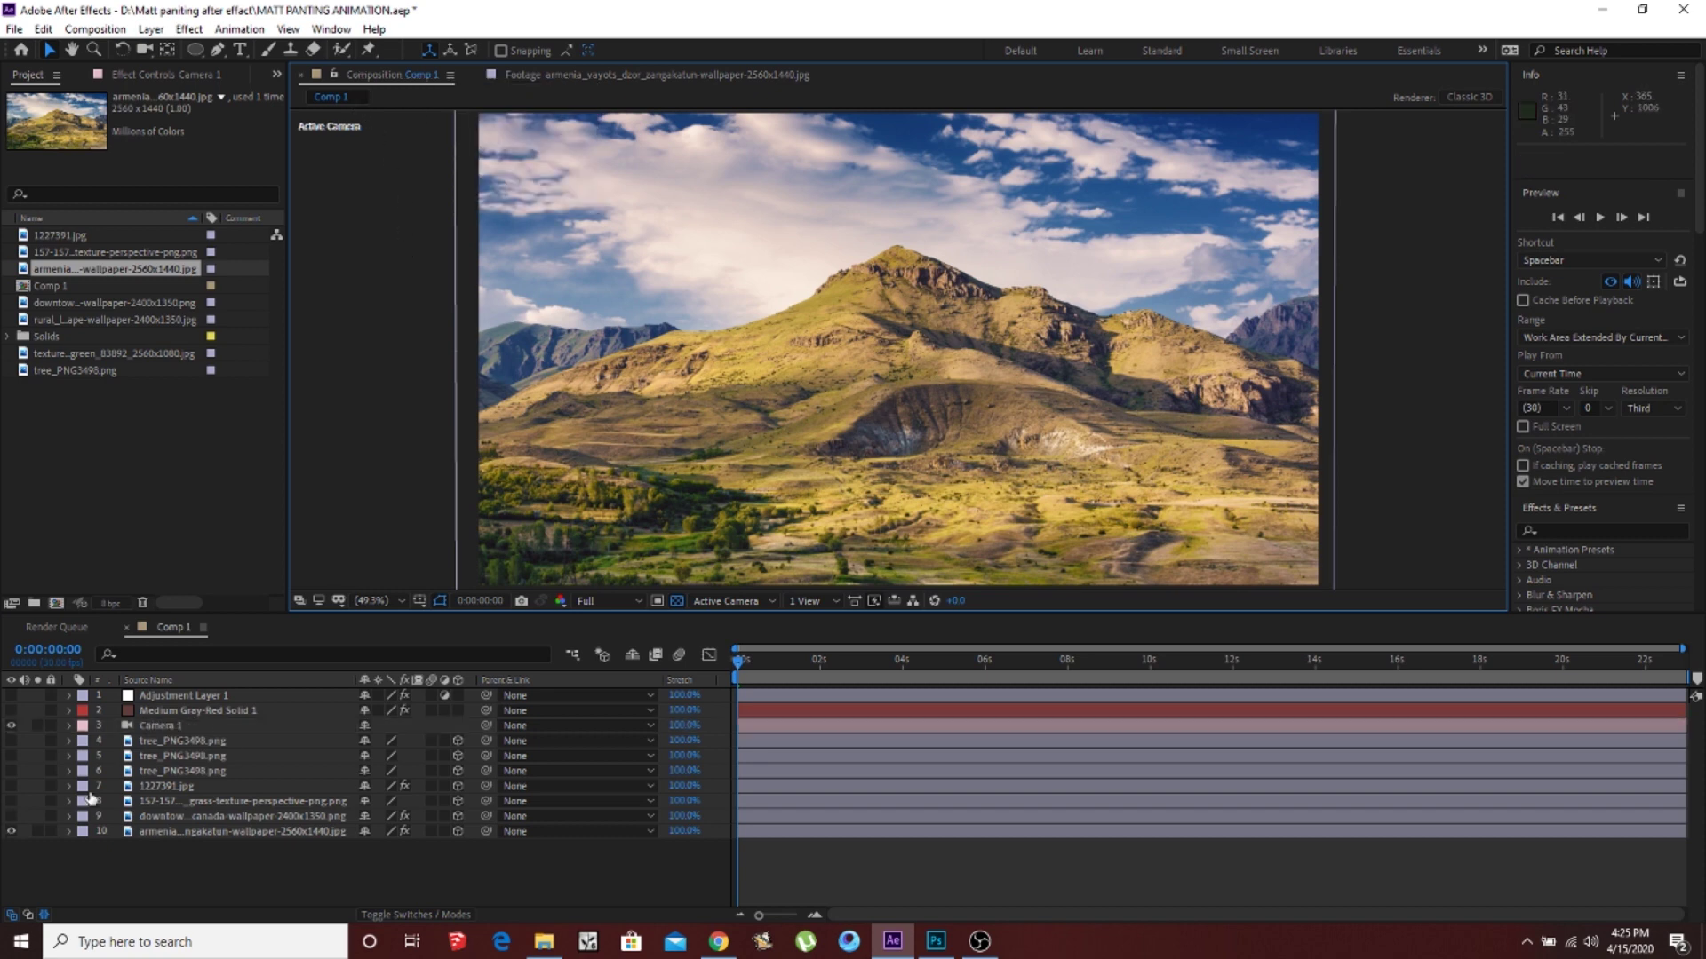
Step: Make the downtown skyline layer visible, pick the Pen tool, and preview the skyline footage
{"action": "left_click", "coordinate": [296, 815]}
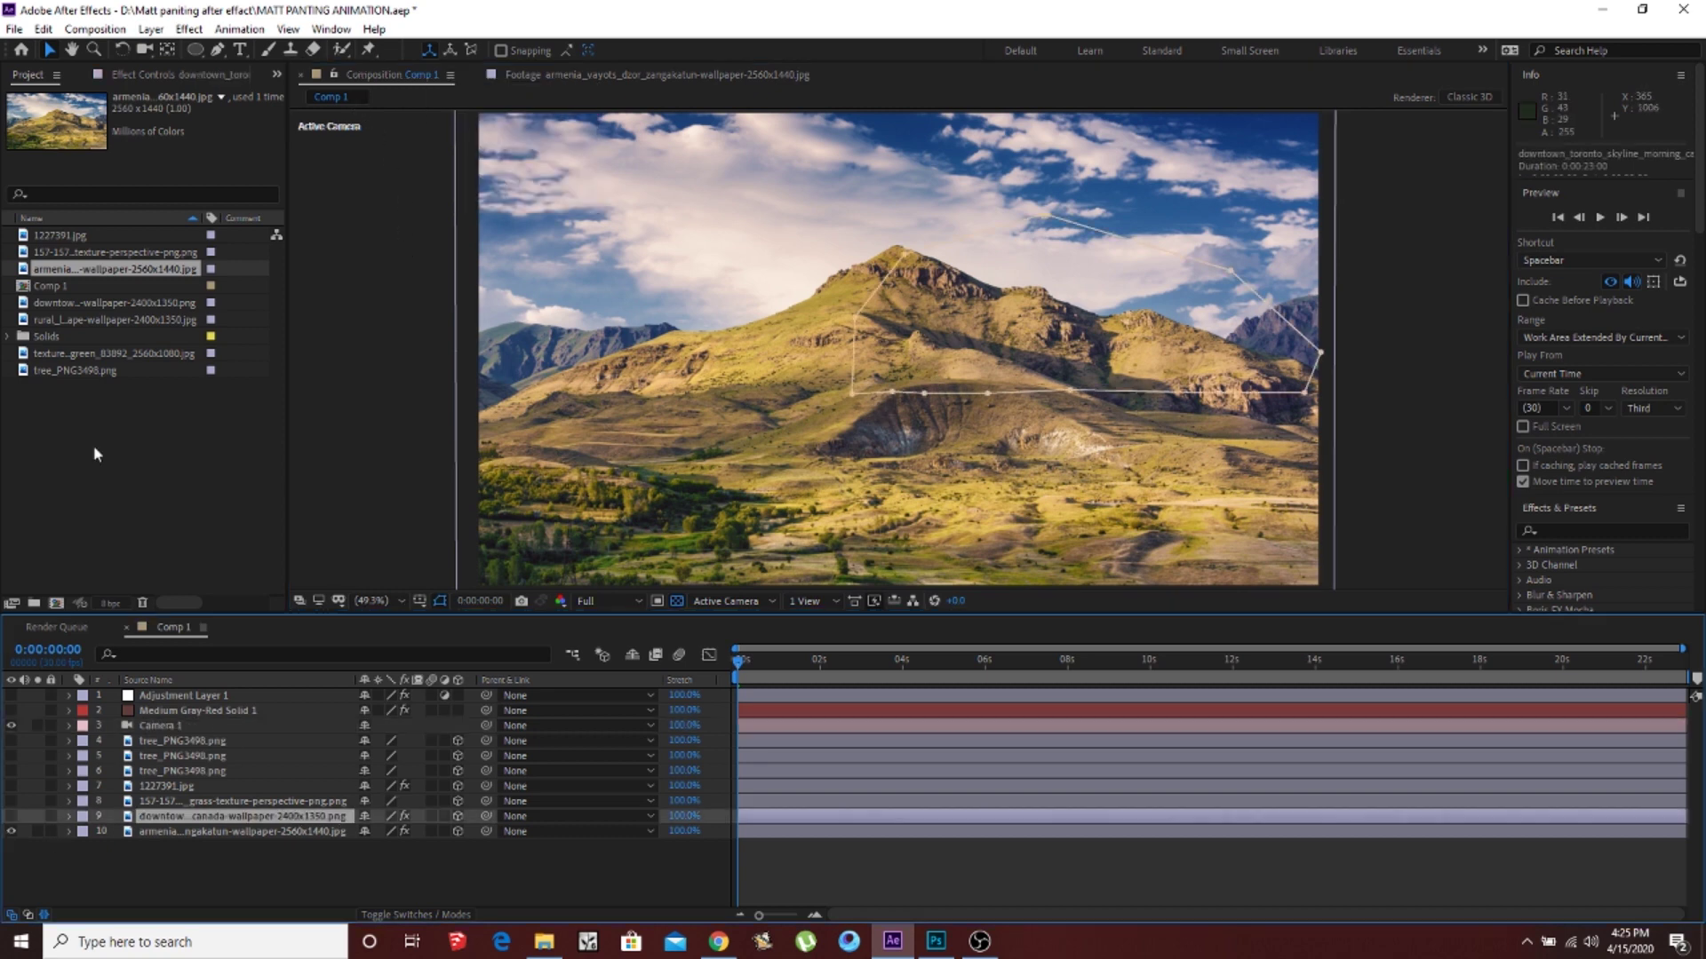
{"action": "left_click", "coordinate": [11, 822]}
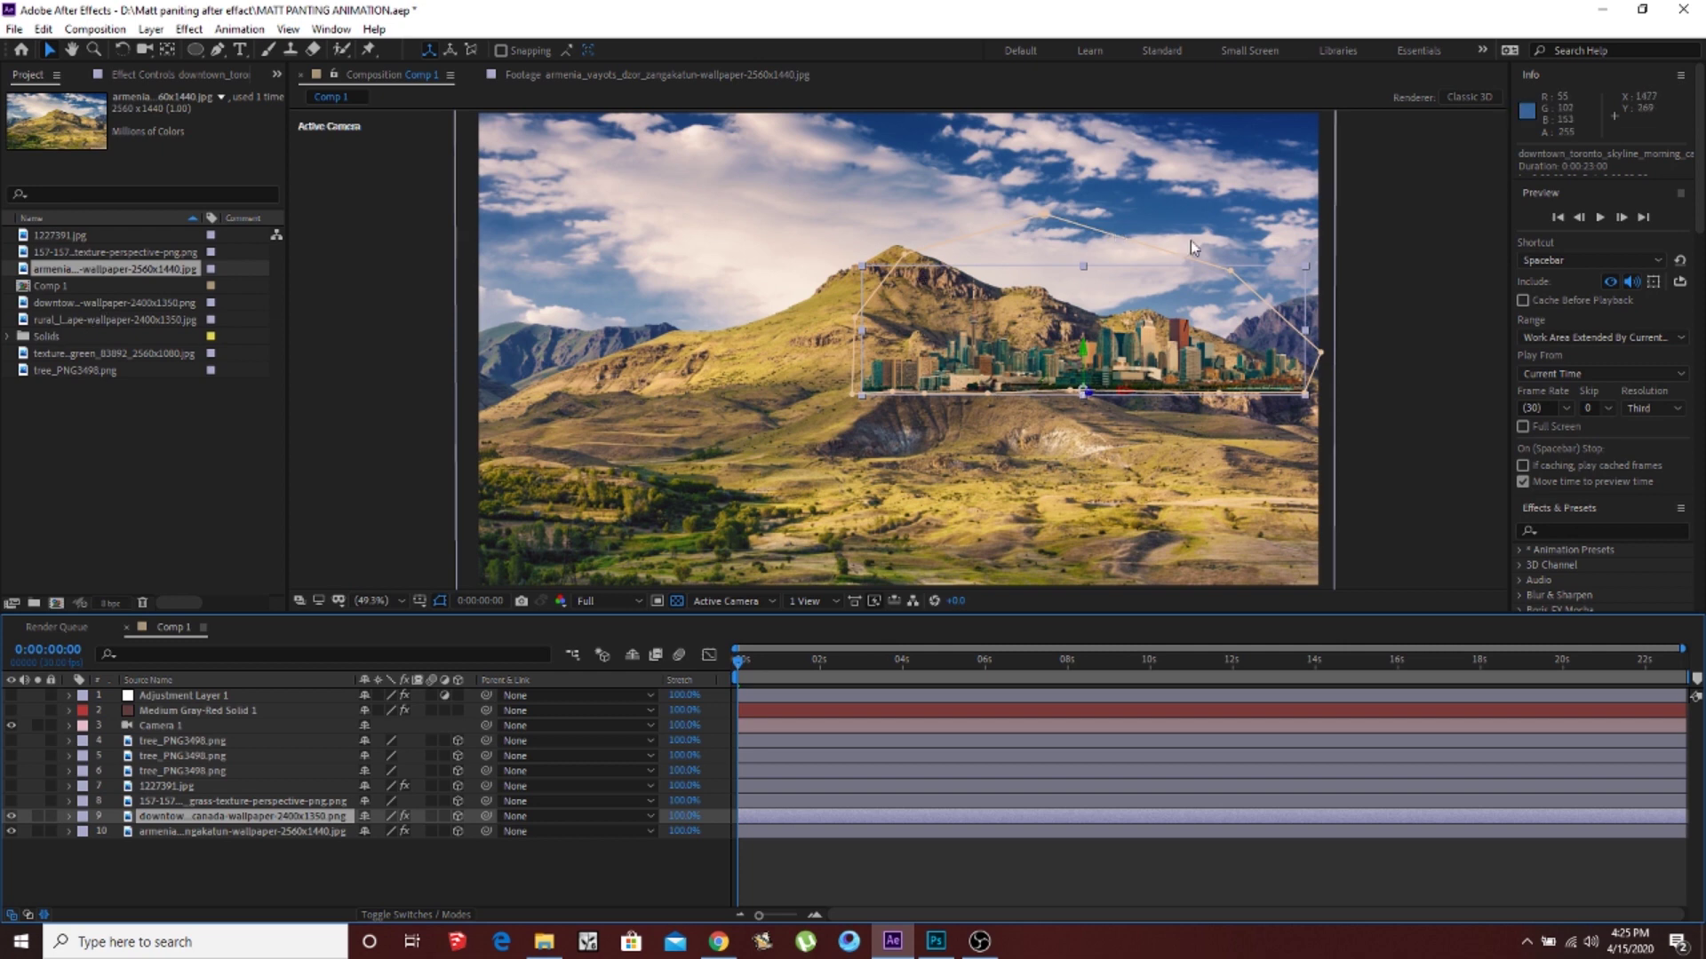
{"action": "left_click", "coordinate": [217, 50]}
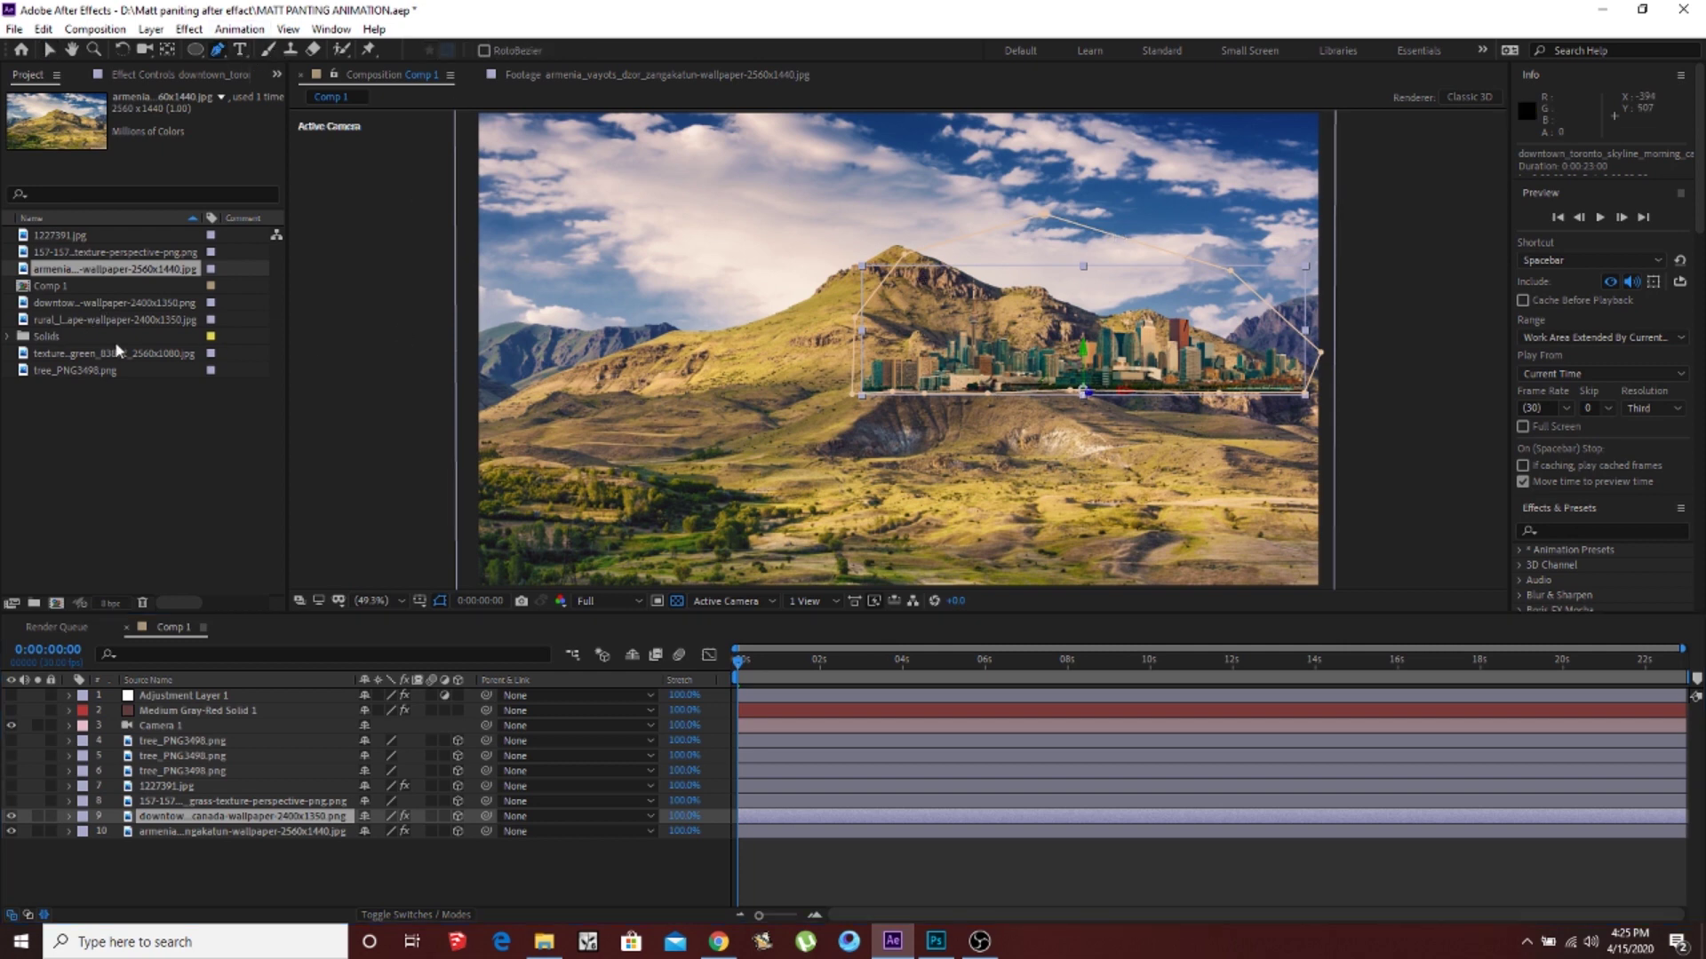
{"action": "left_click", "coordinate": [52, 253]}
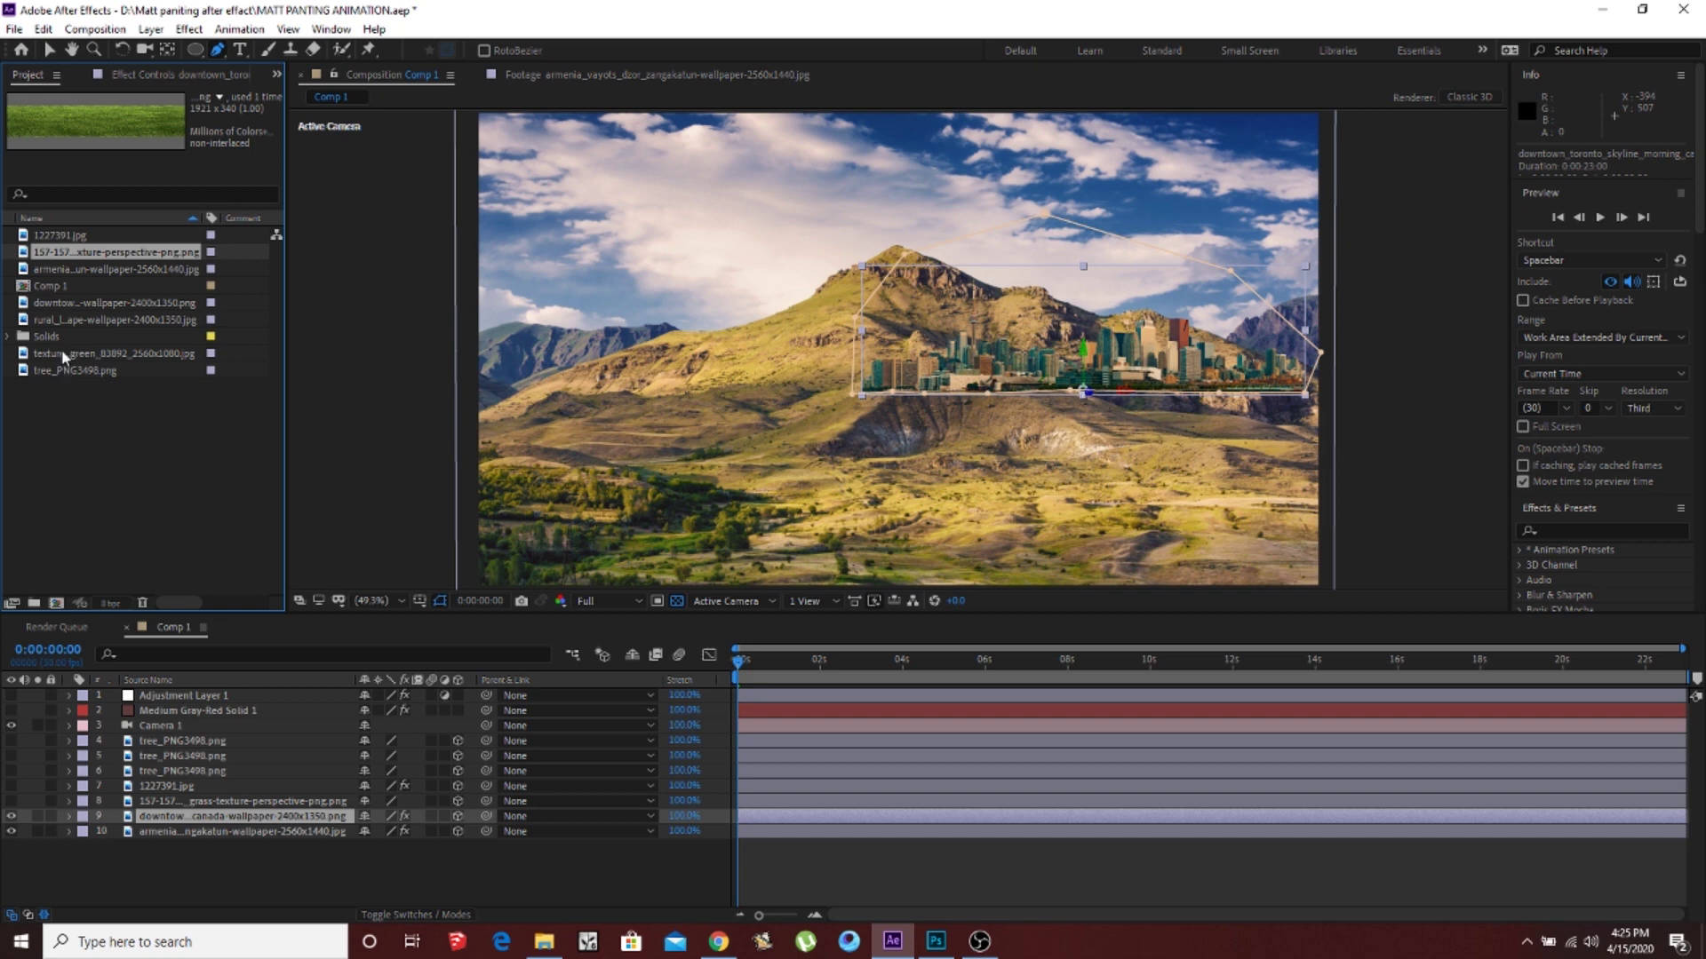
{"action": "left_click", "coordinate": [29, 308]}
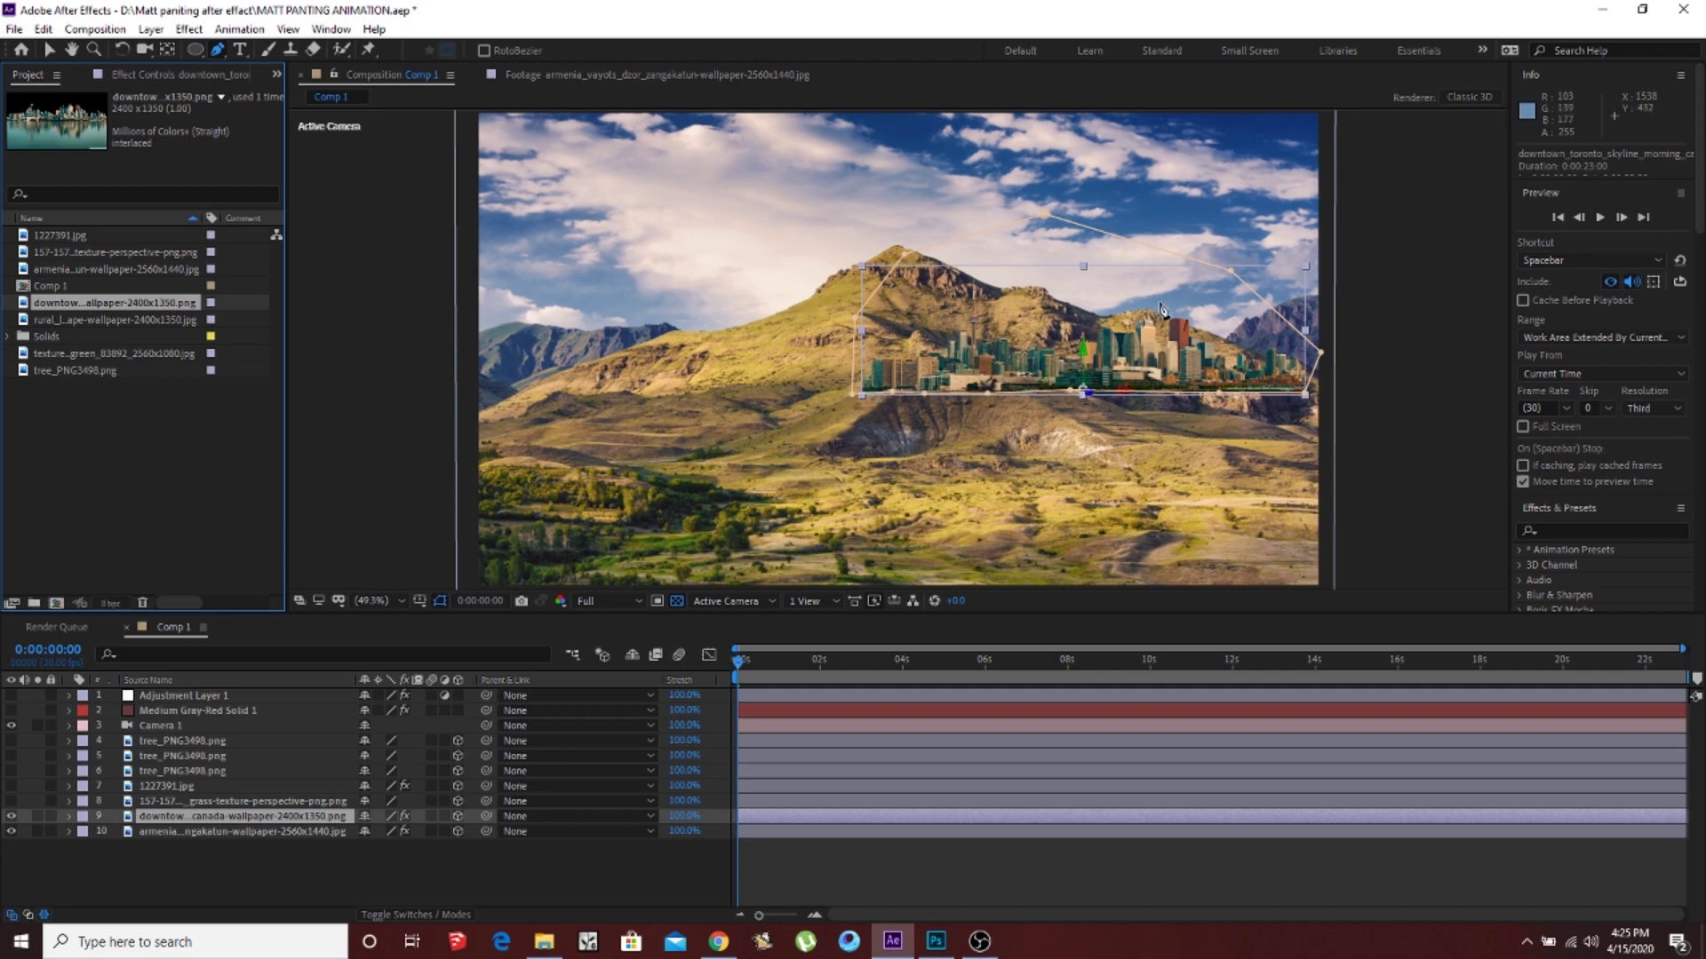
Step: In Photoshop, hide the Background layer and cut the sky out of the skyline copy layer
{"action": "left_click", "coordinate": [935, 941]}
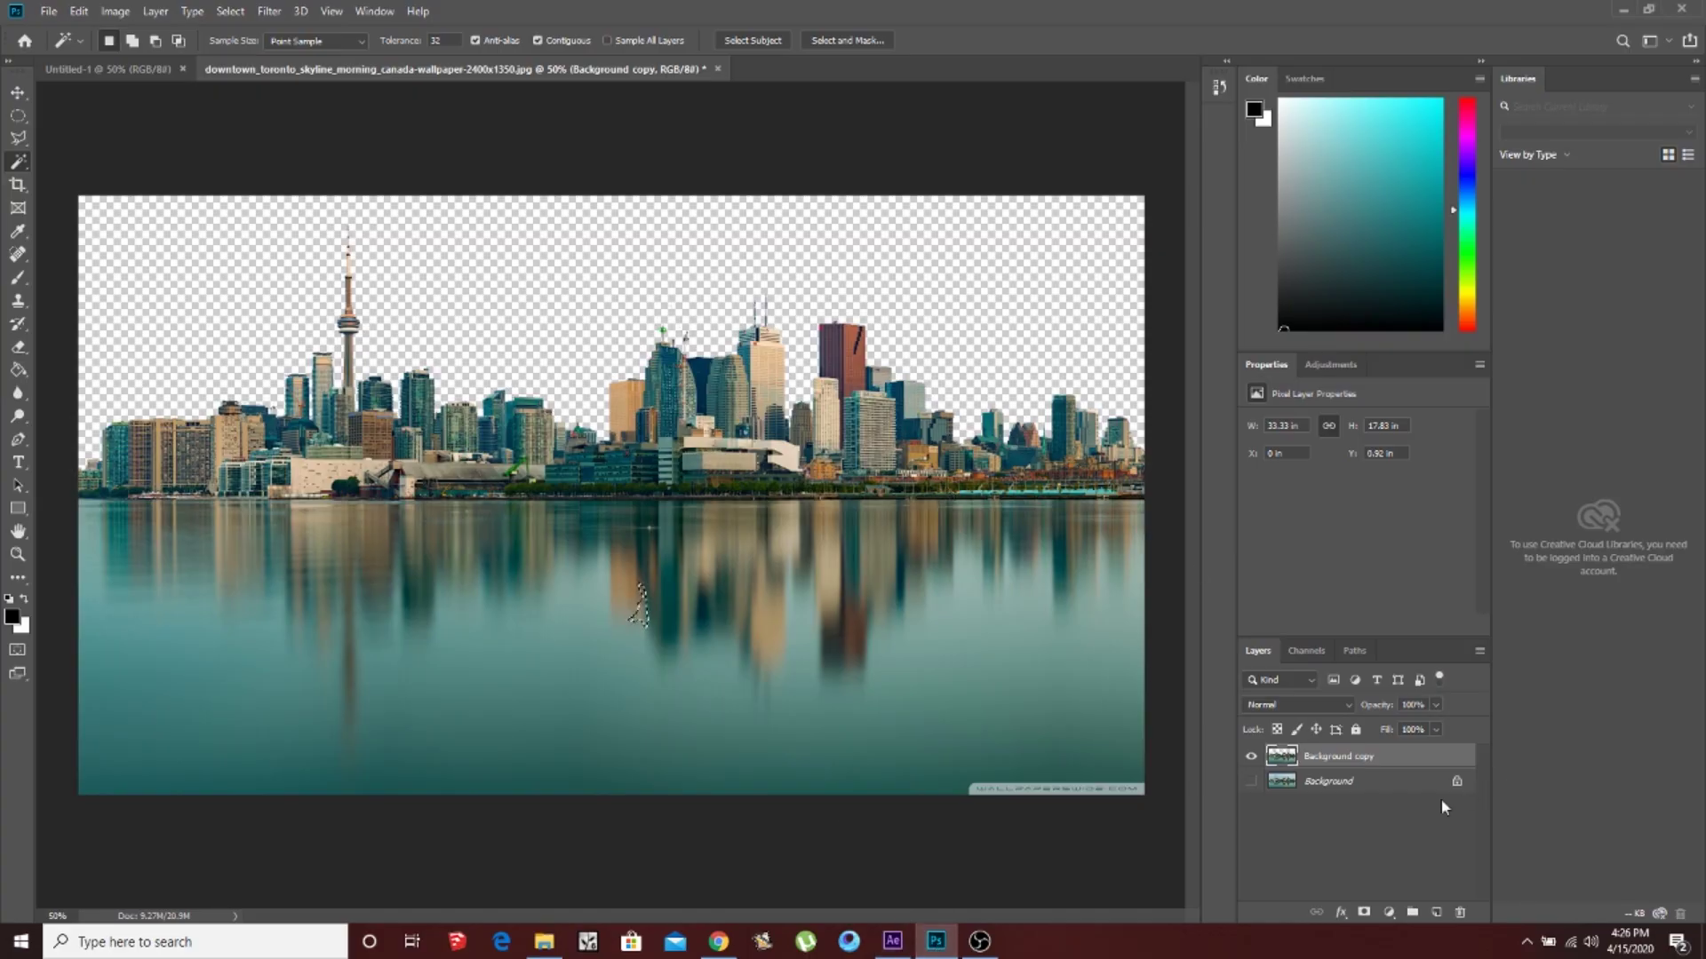
{"action": "left_click", "coordinate": [1249, 757]}
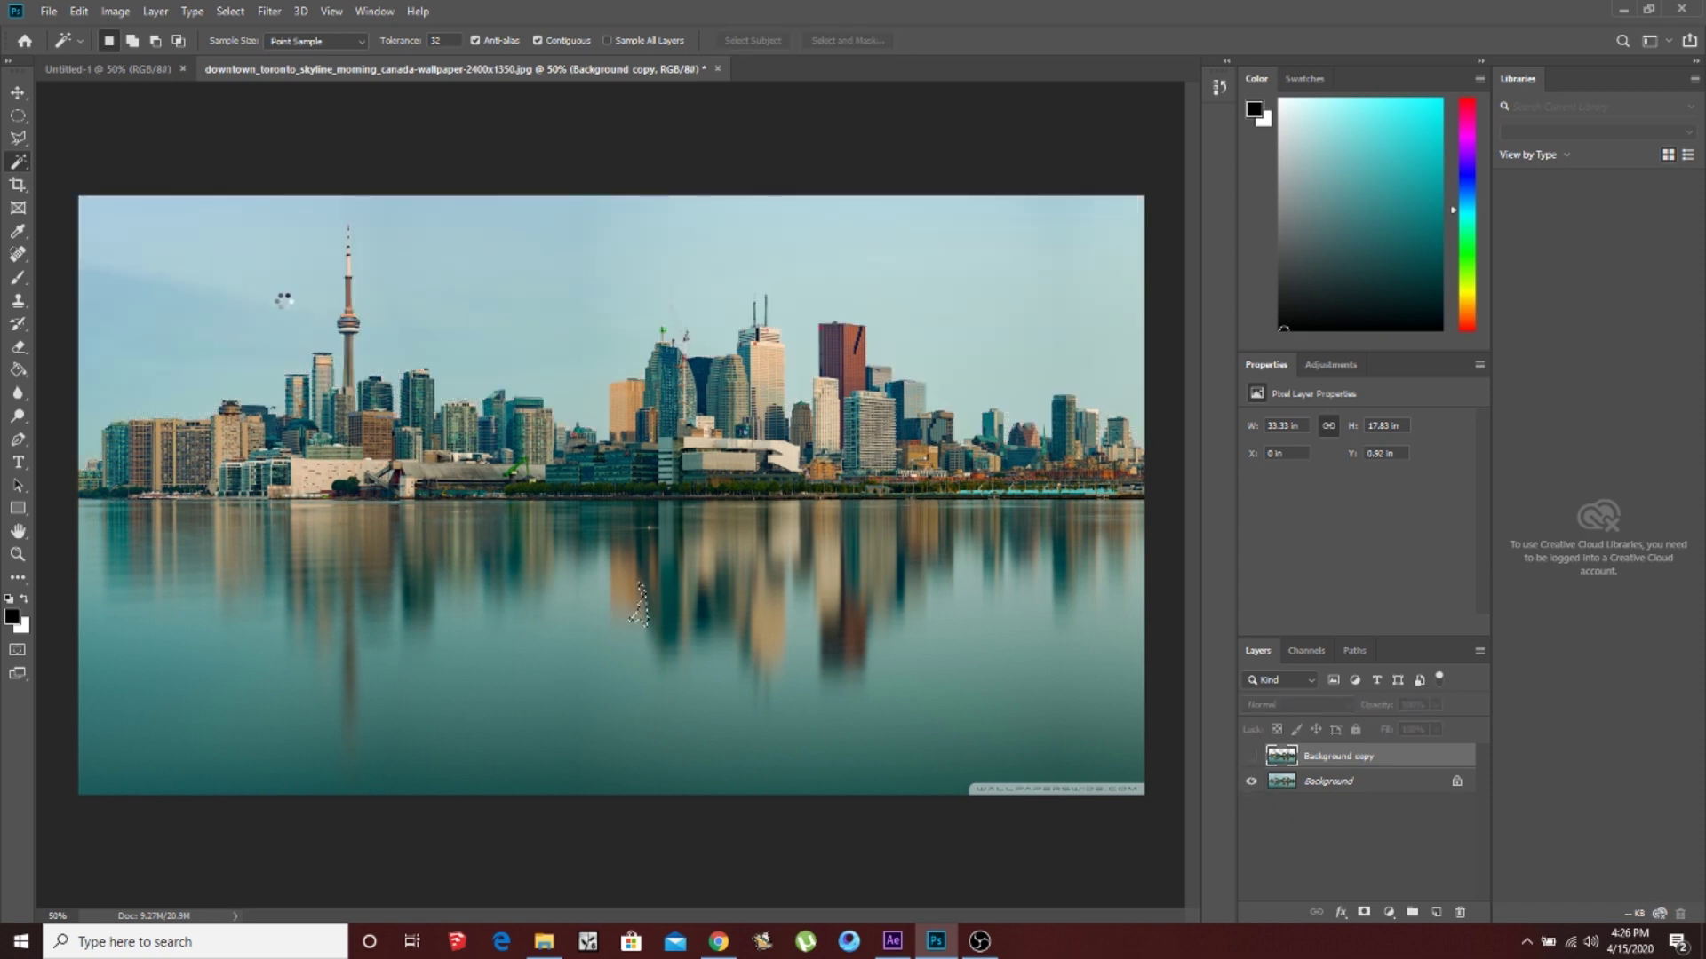
{"action": "left_click", "coordinate": [79, 10]}
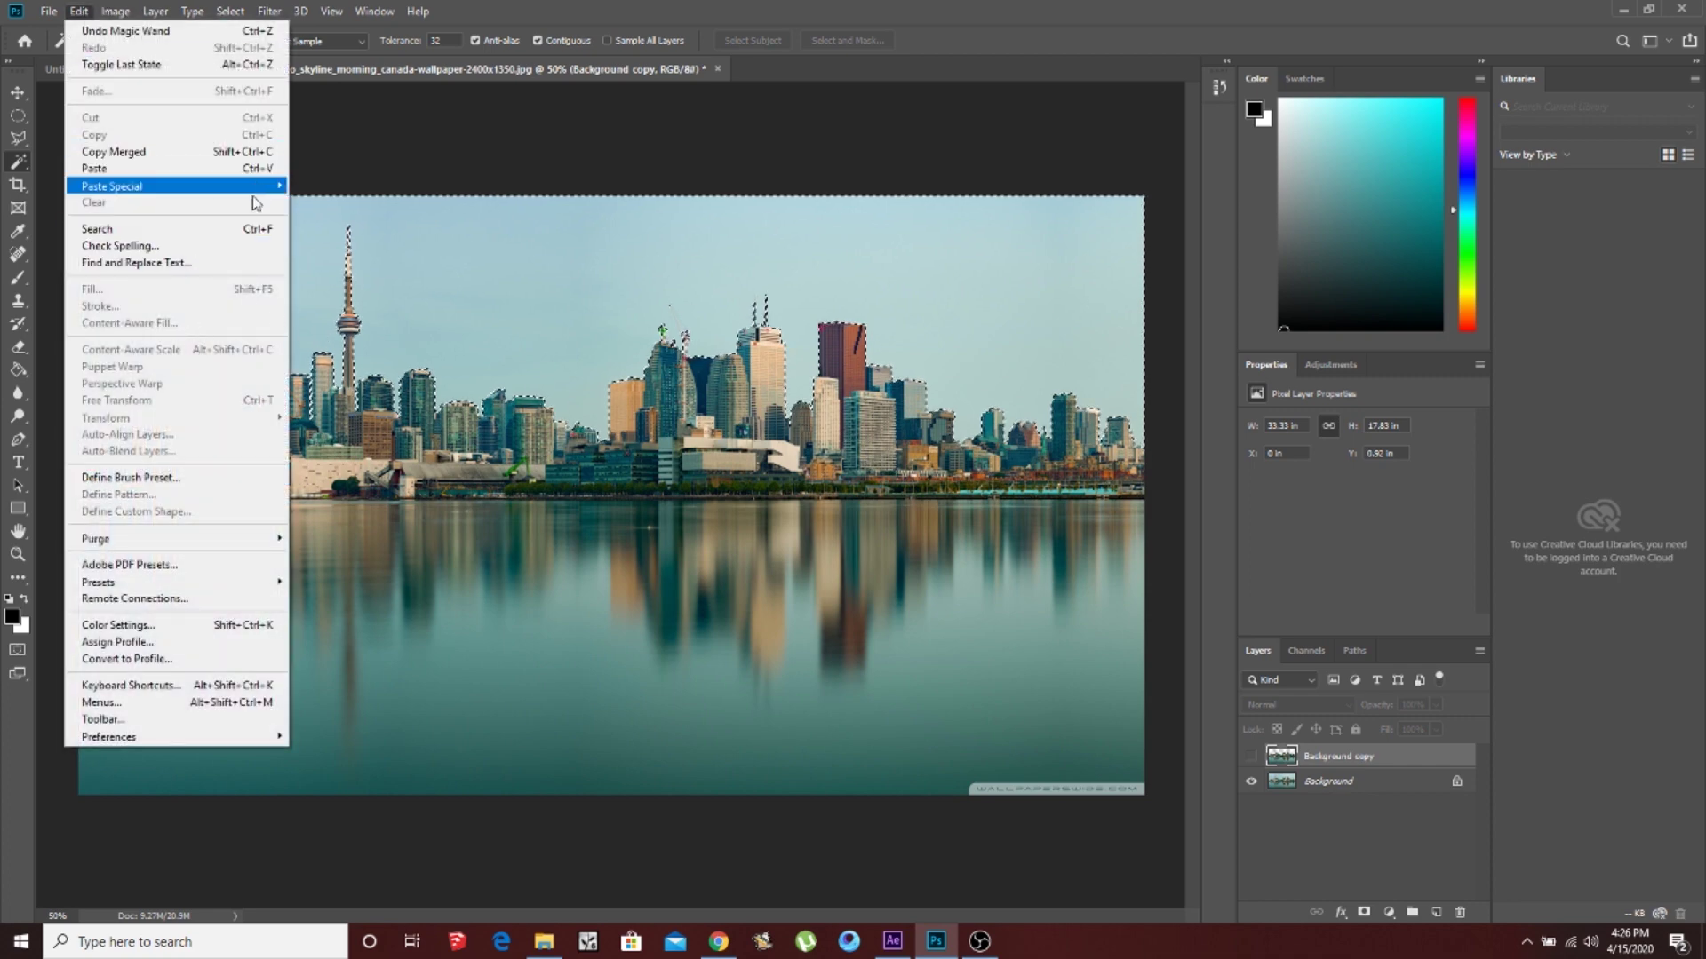
{"action": "left_click", "coordinate": [824, 9]}
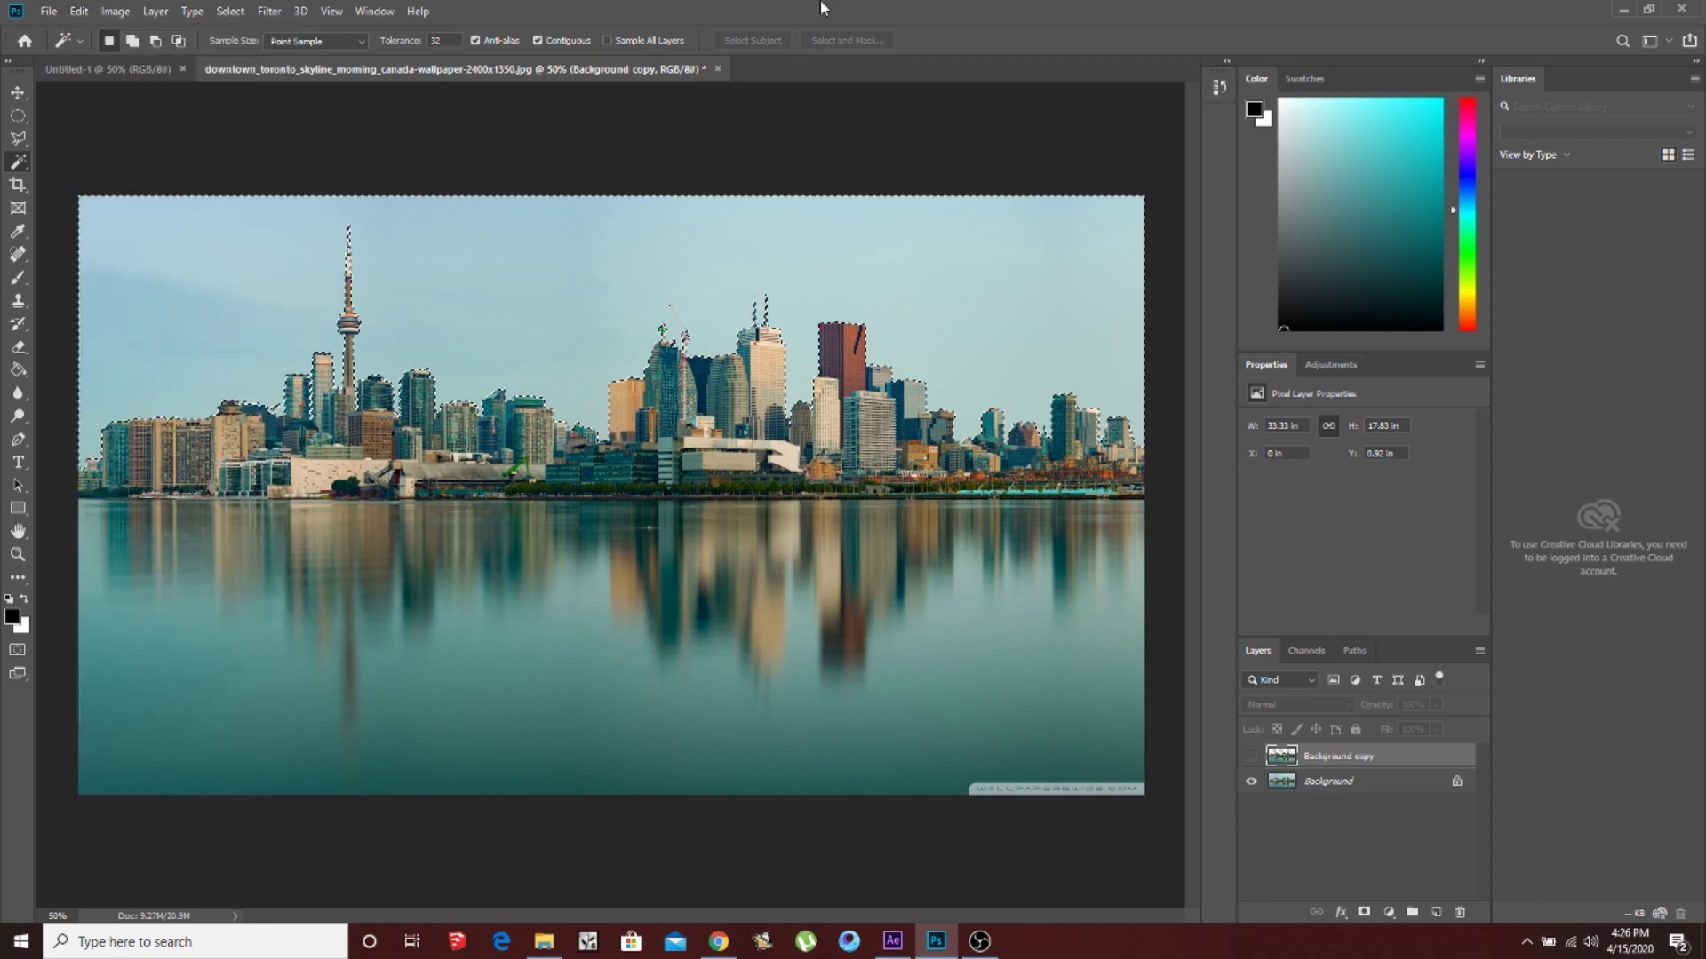
{"action": "left_click", "coordinate": [1251, 756]}
{"action": "left_click", "coordinate": [1251, 781]}
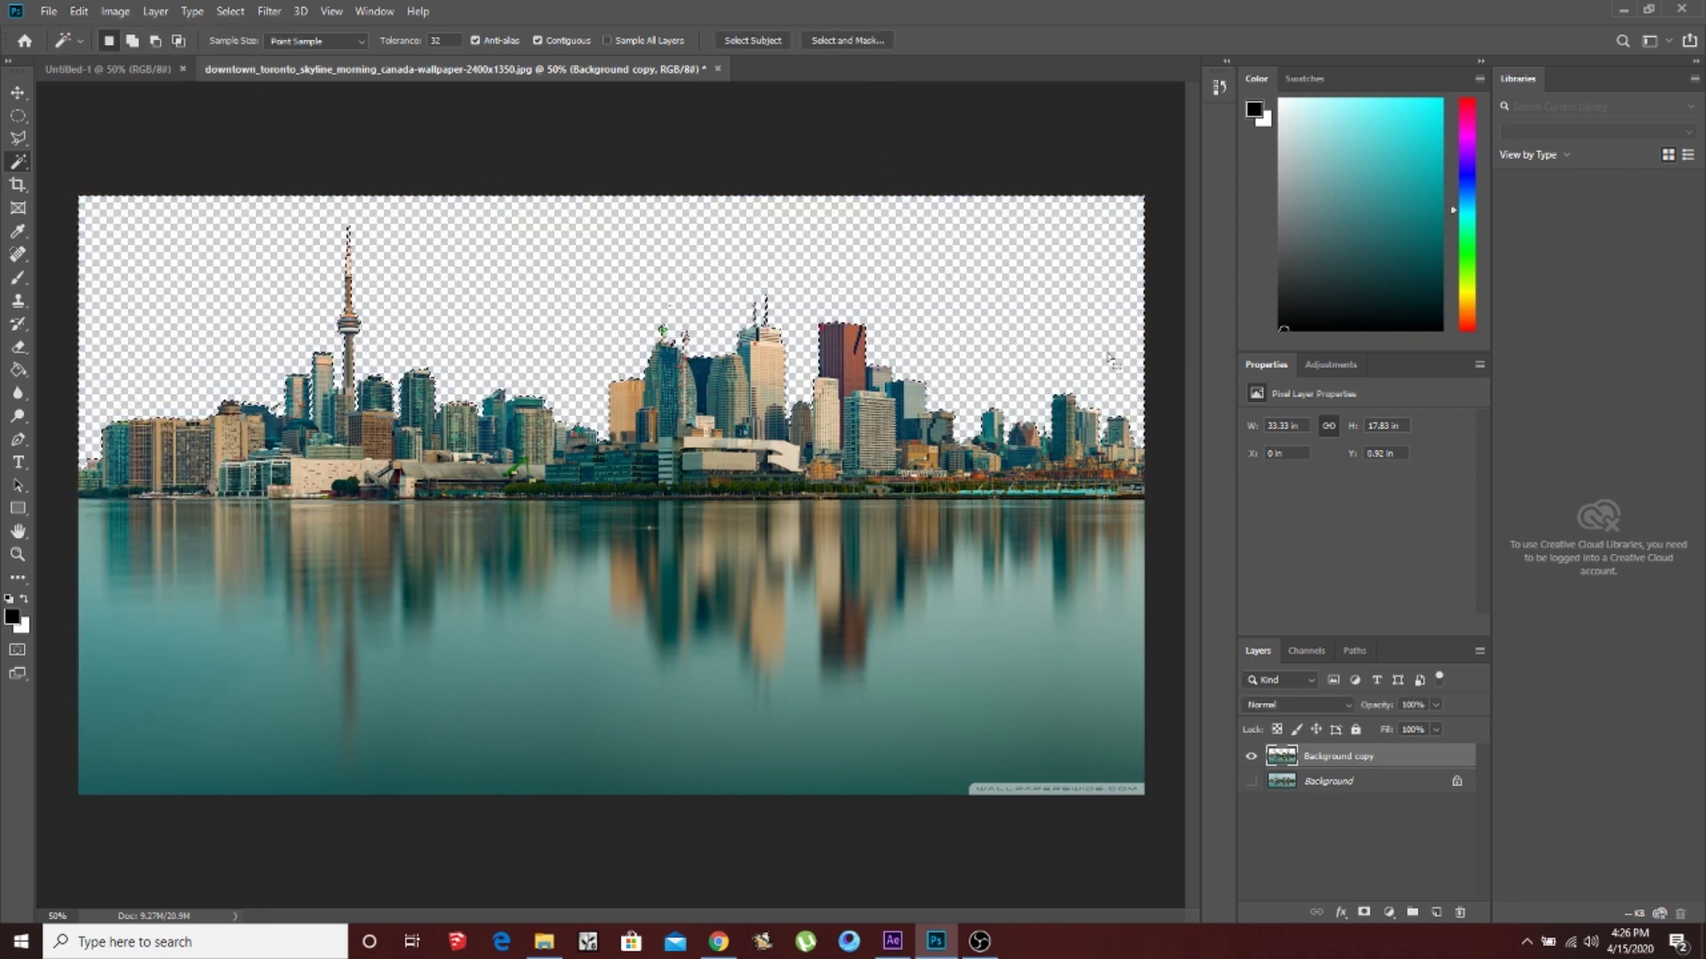
{"action": "left_click", "coordinate": [79, 12]}
{"action": "left_click", "coordinate": [93, 117]}
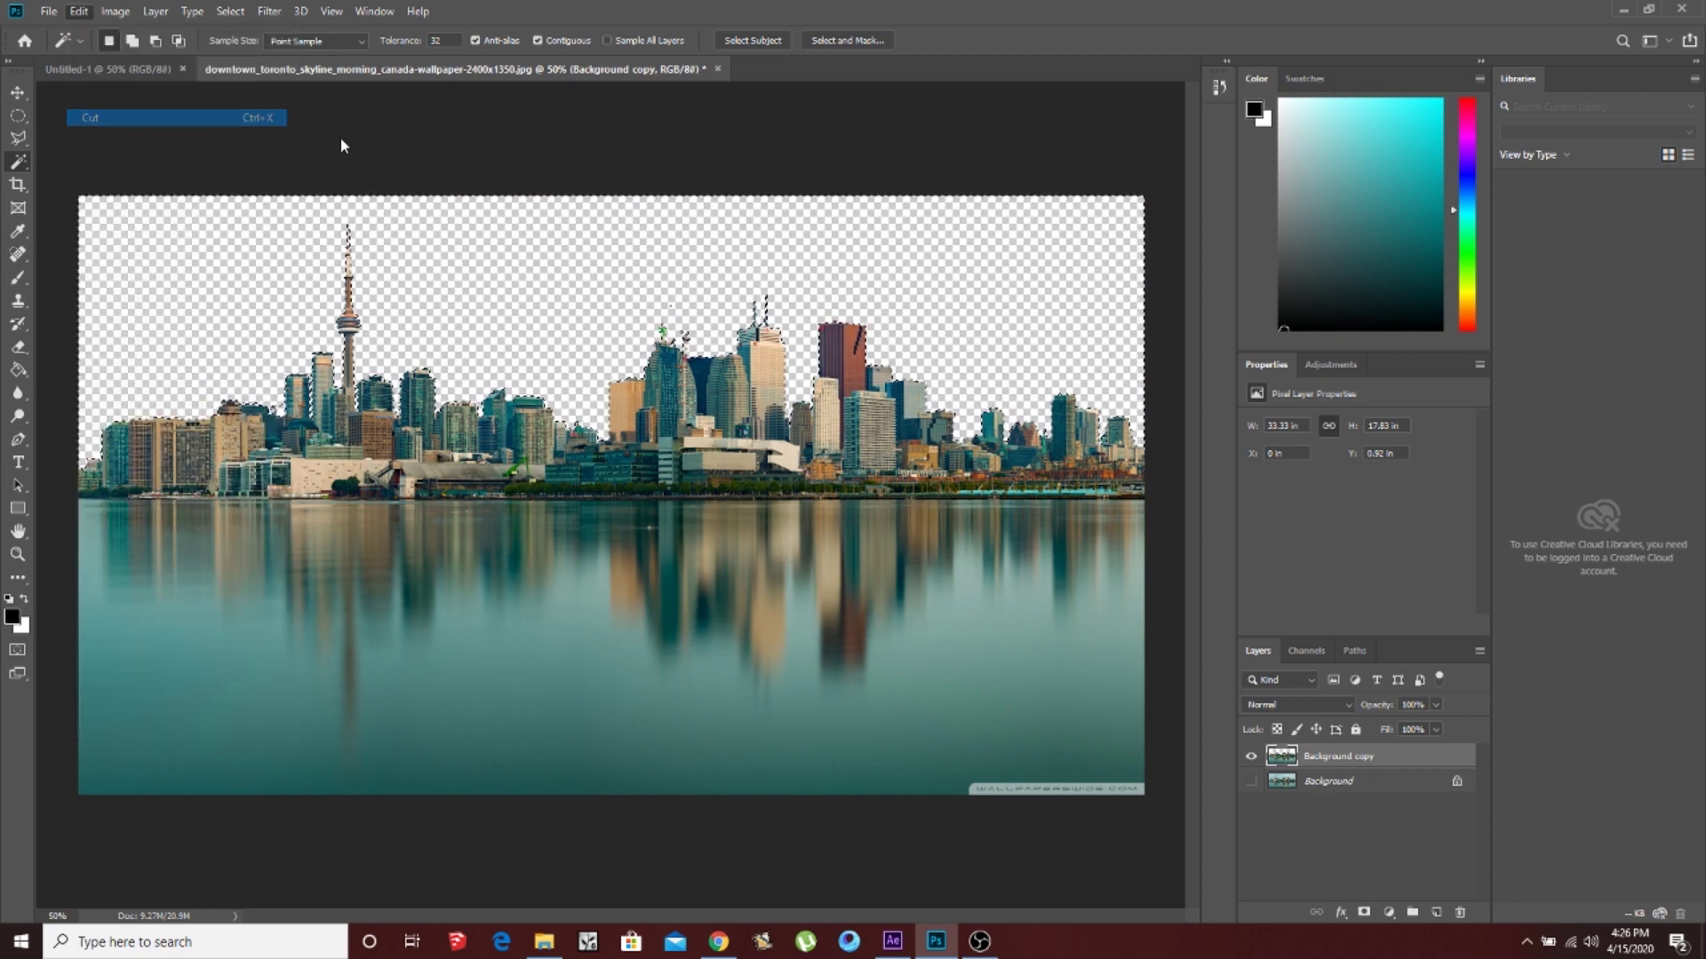
Step: Begin a PNG Save As over the downtown skyline file, cancel it, and return to After Effects
{"action": "left_click", "coordinate": [49, 10]}
{"action": "left_click", "coordinate": [89, 212]}
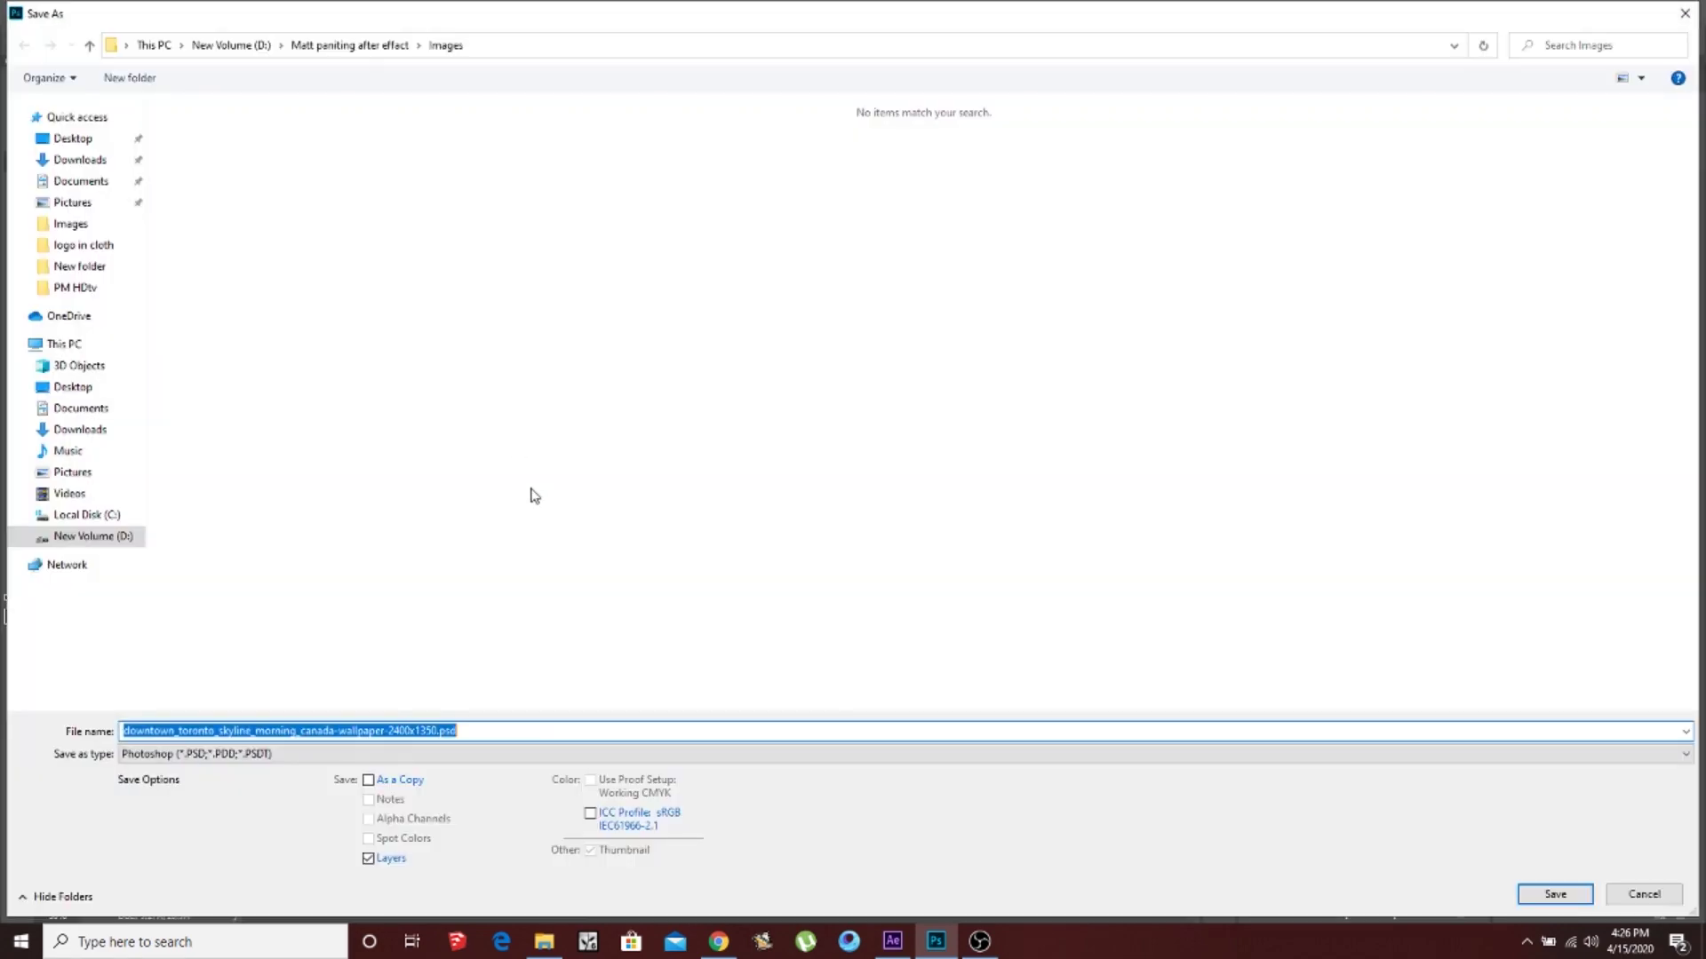
{"action": "left_click", "coordinate": [550, 754]}
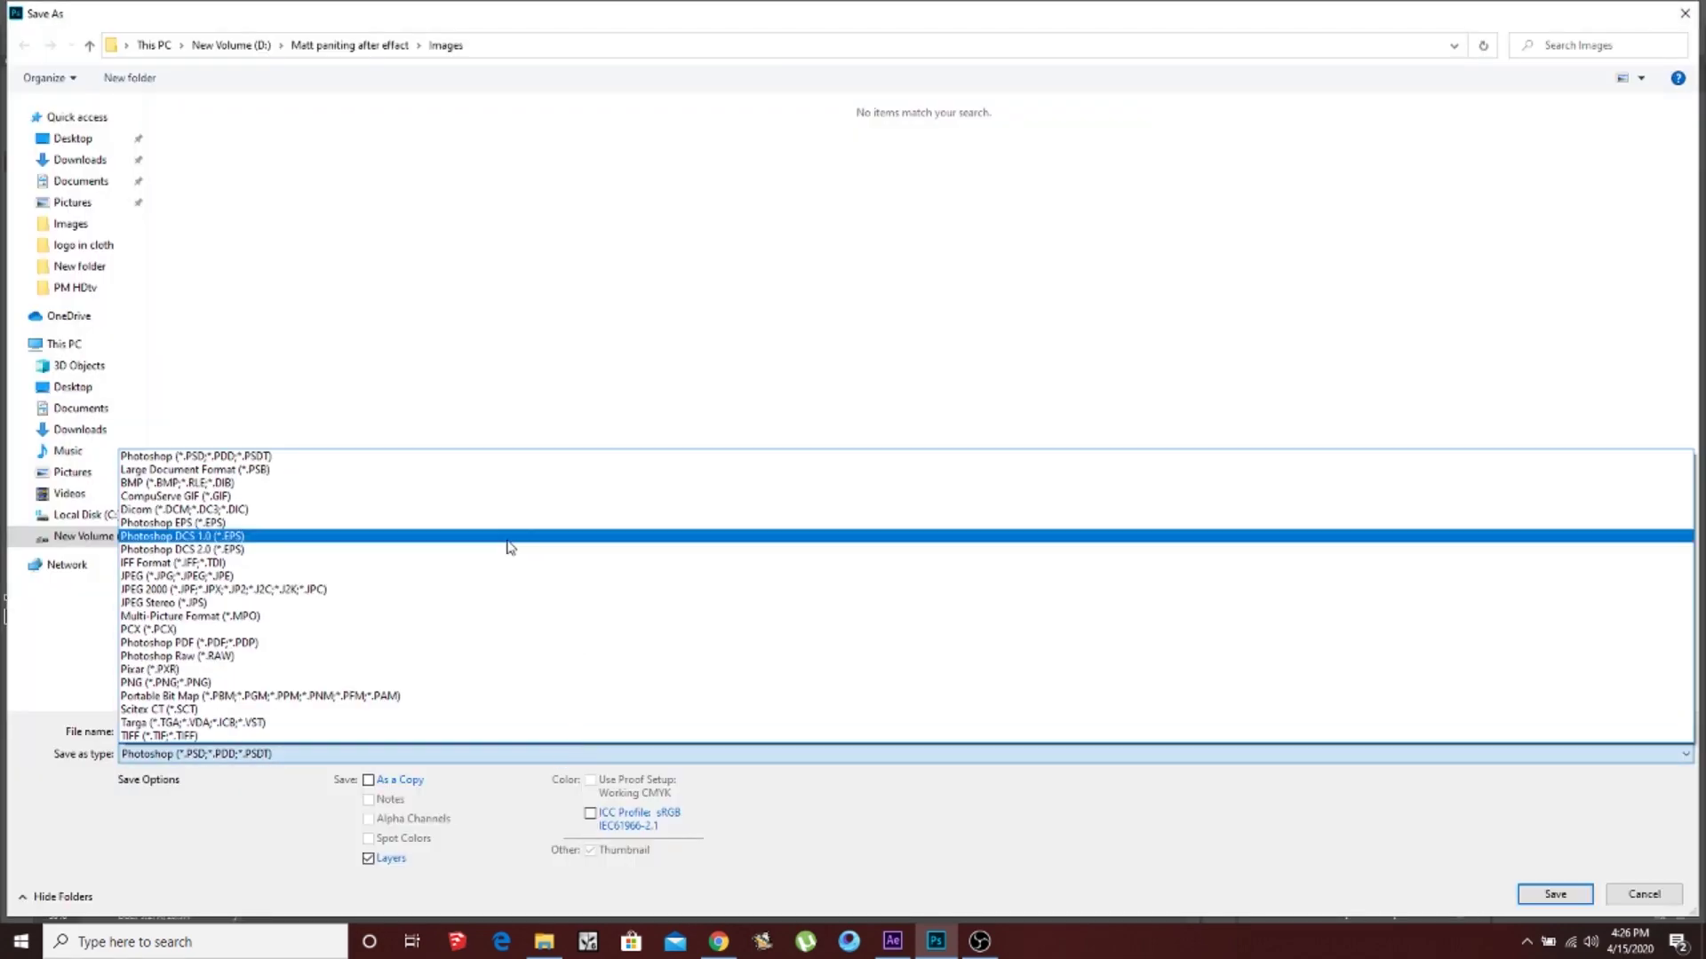
{"action": "left_click", "coordinate": [466, 682]}
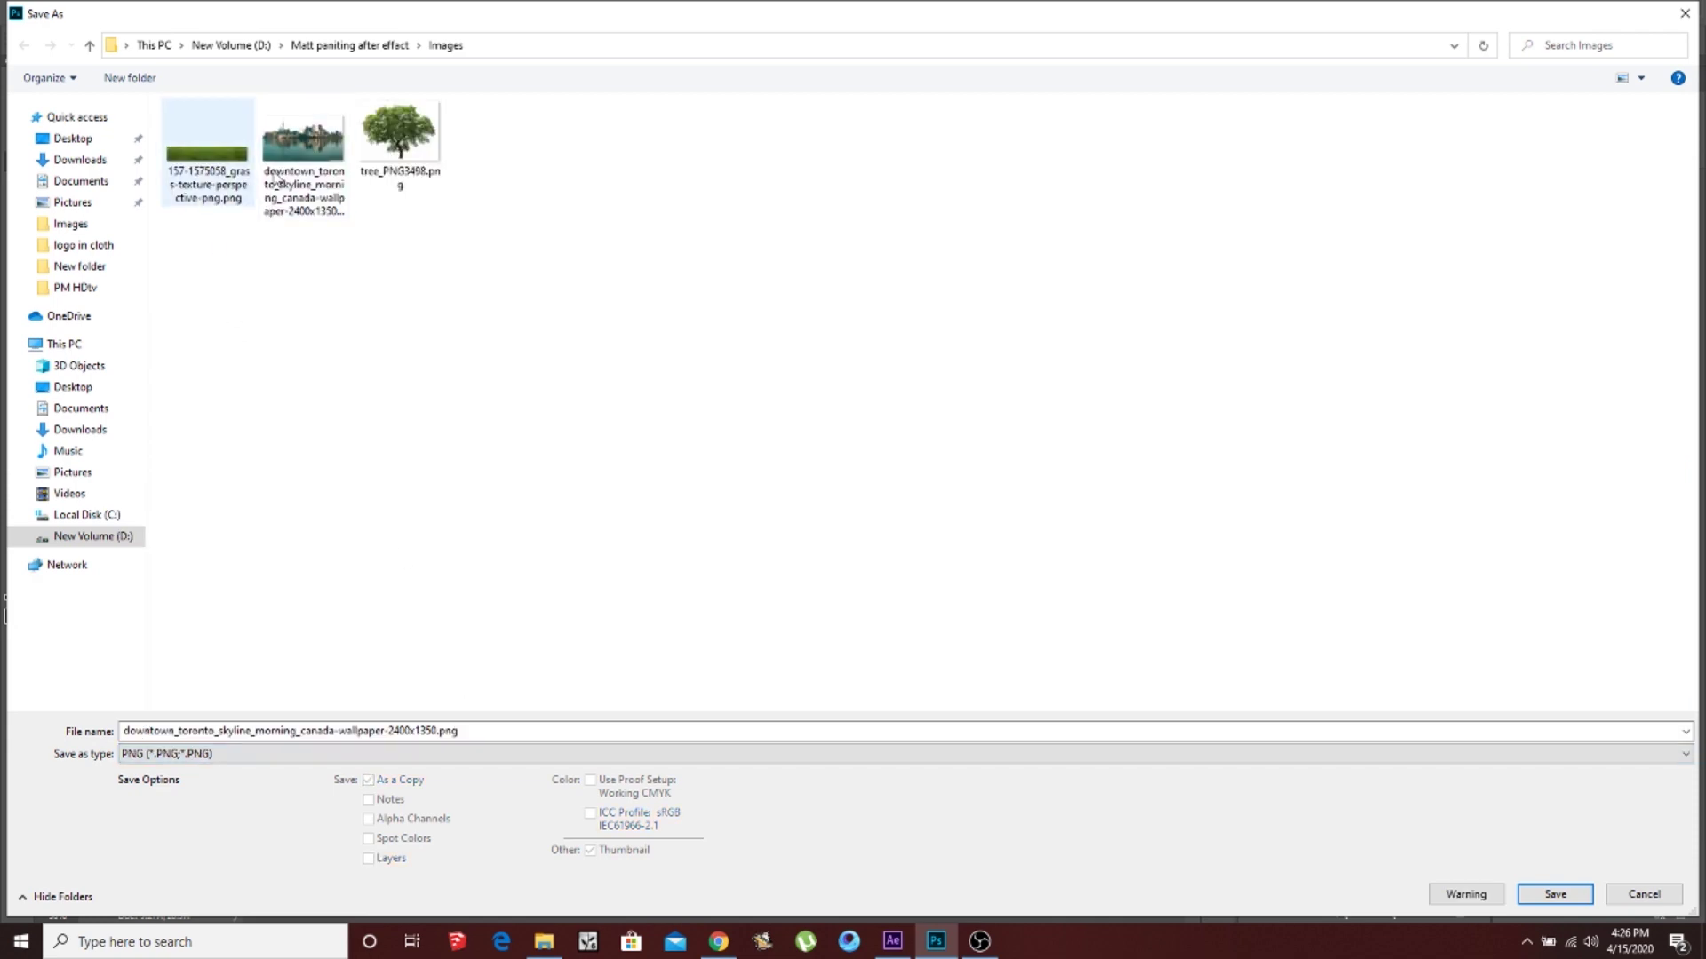
{"action": "left_click", "coordinate": [315, 169]}
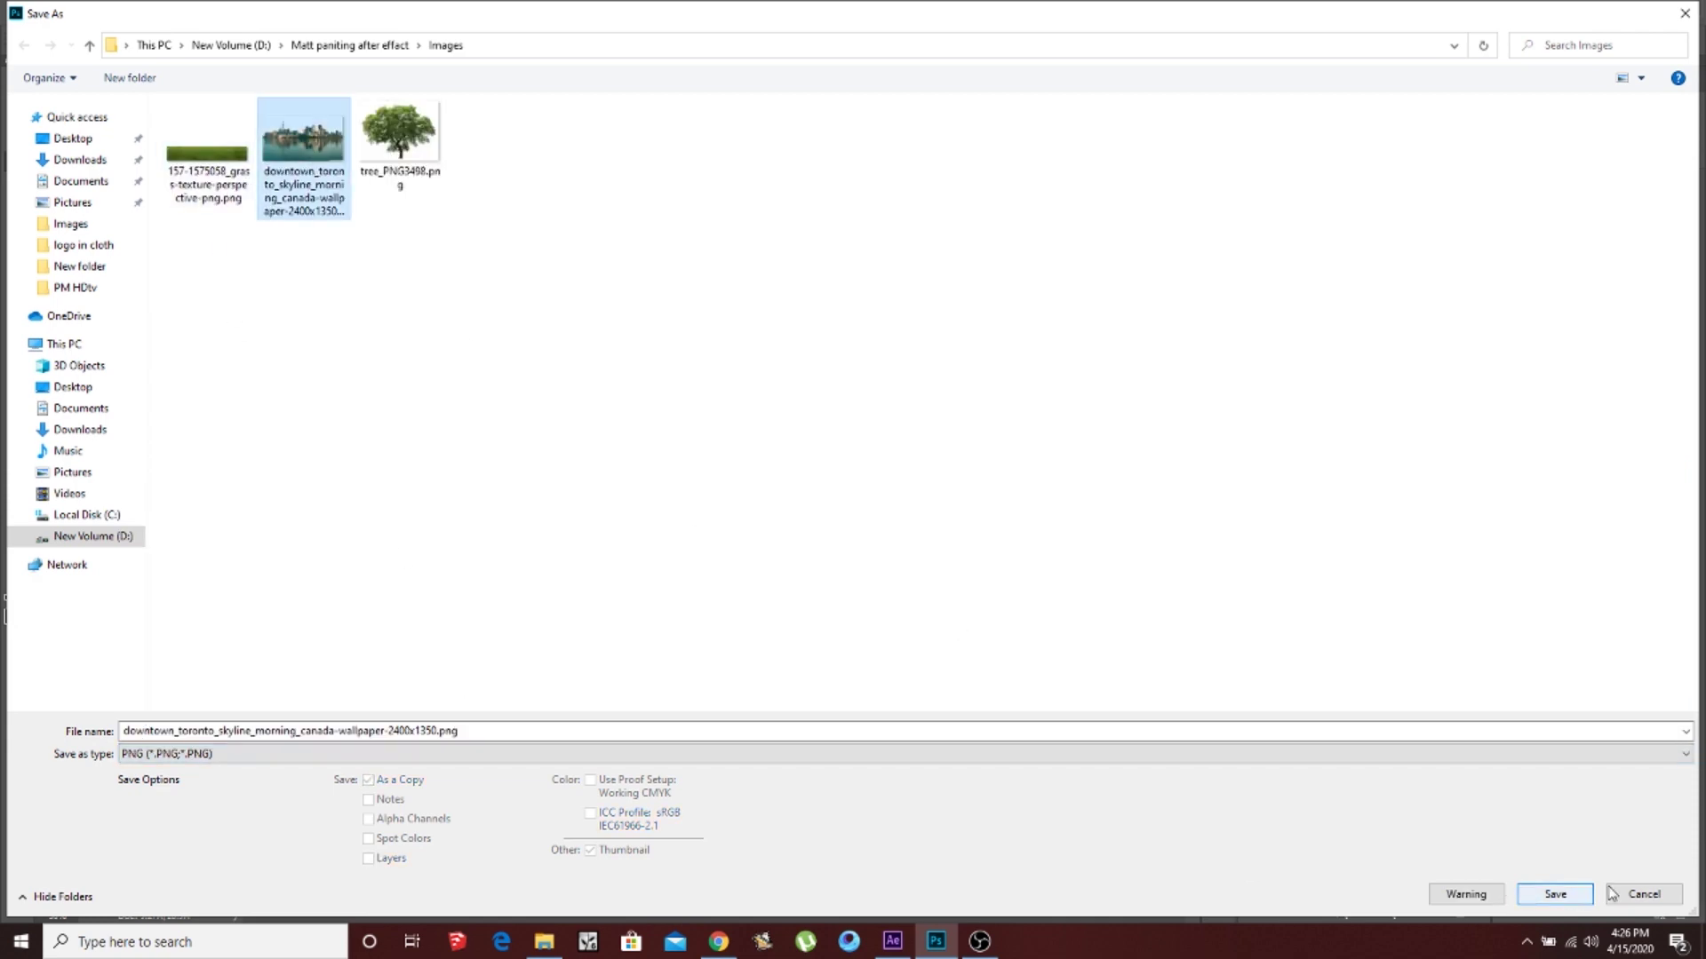
{"action": "left_click", "coordinate": [1644, 894]}
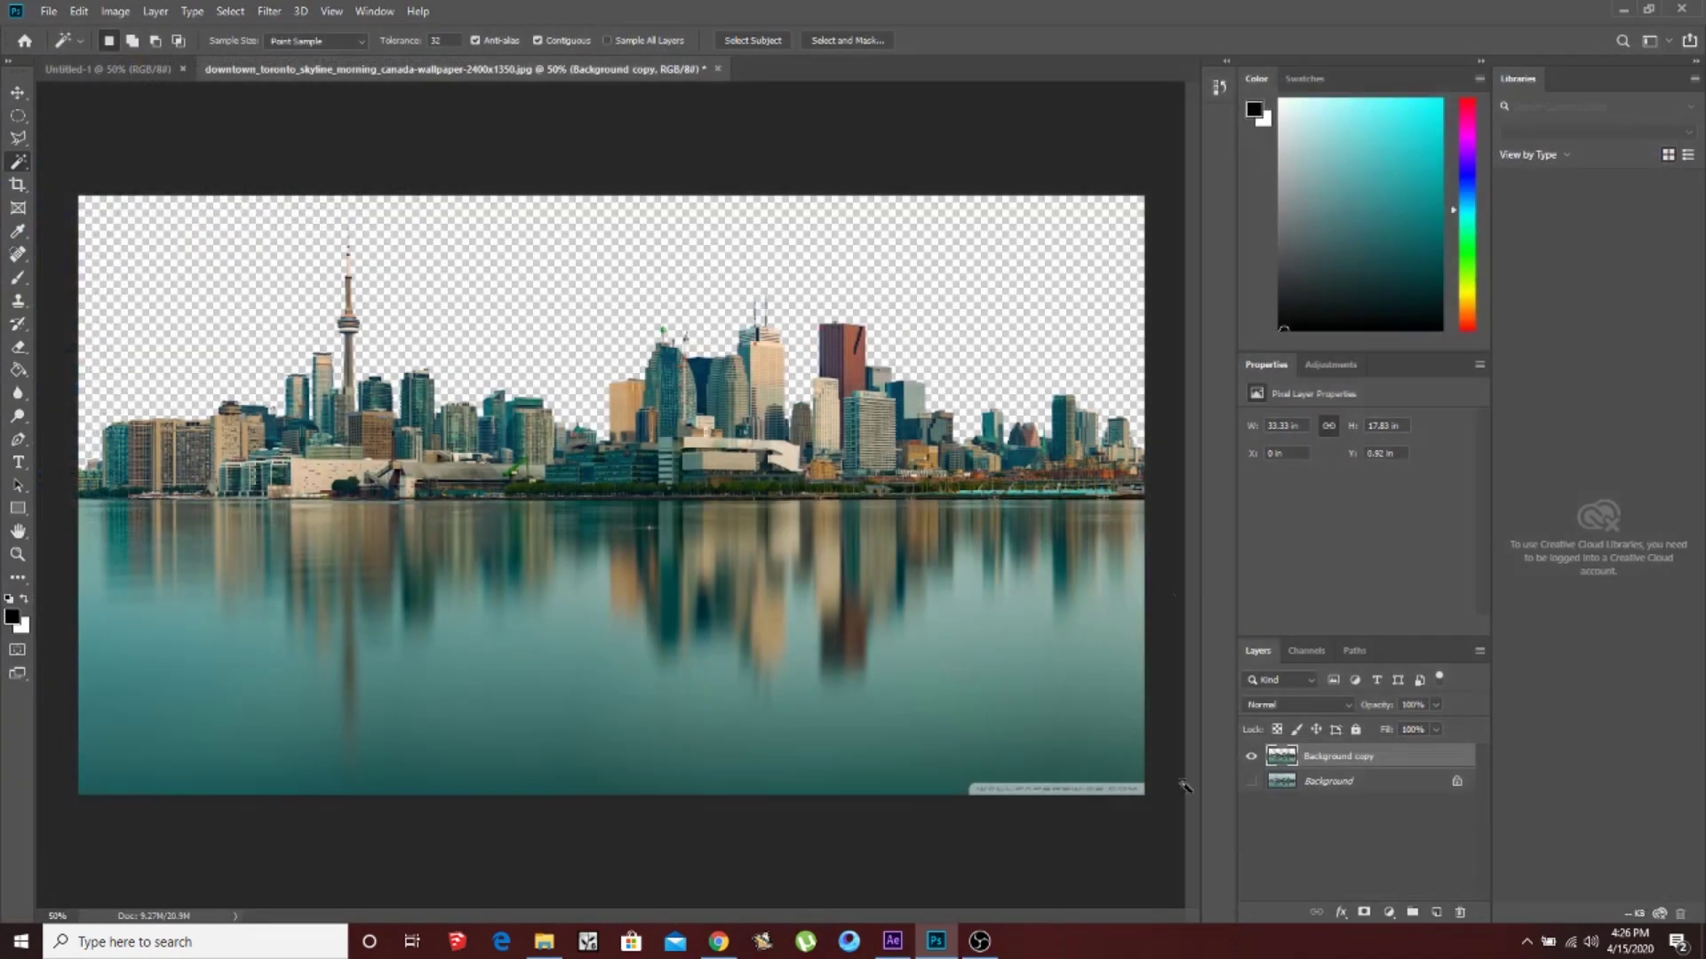
{"action": "left_click", "coordinate": [893, 941]}
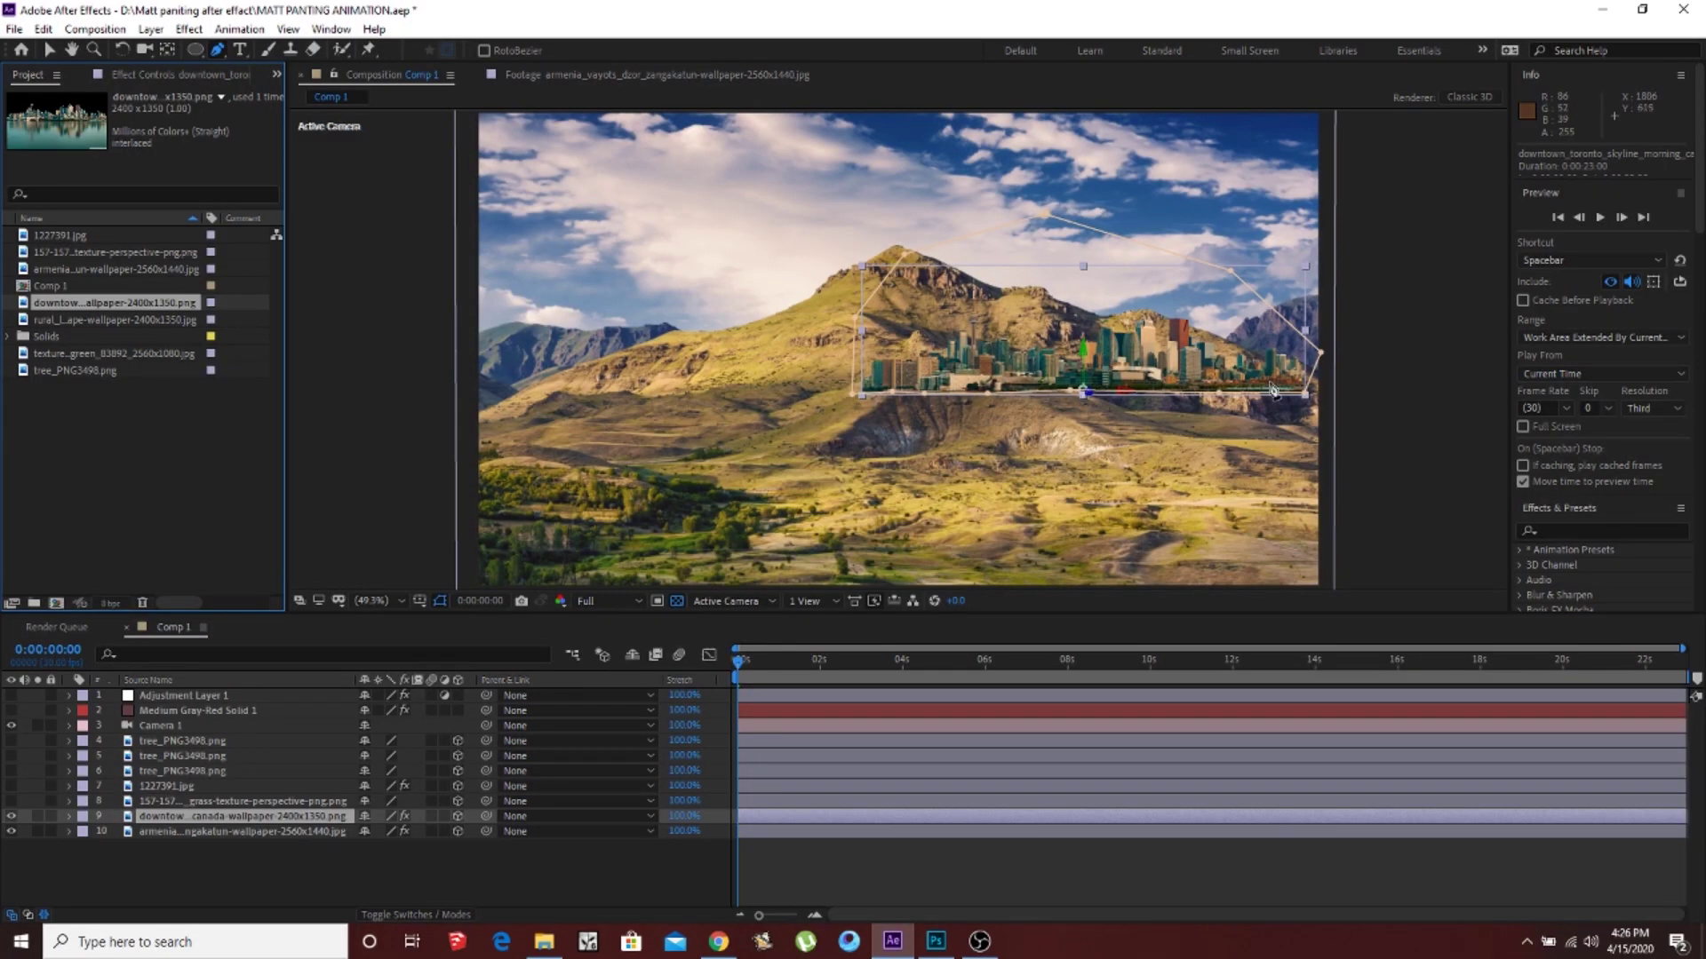
Step: Reveal the skyline layer's Scale, try 223%, and undo back to 47%
{"action": "left_click", "coordinate": [129, 818]}
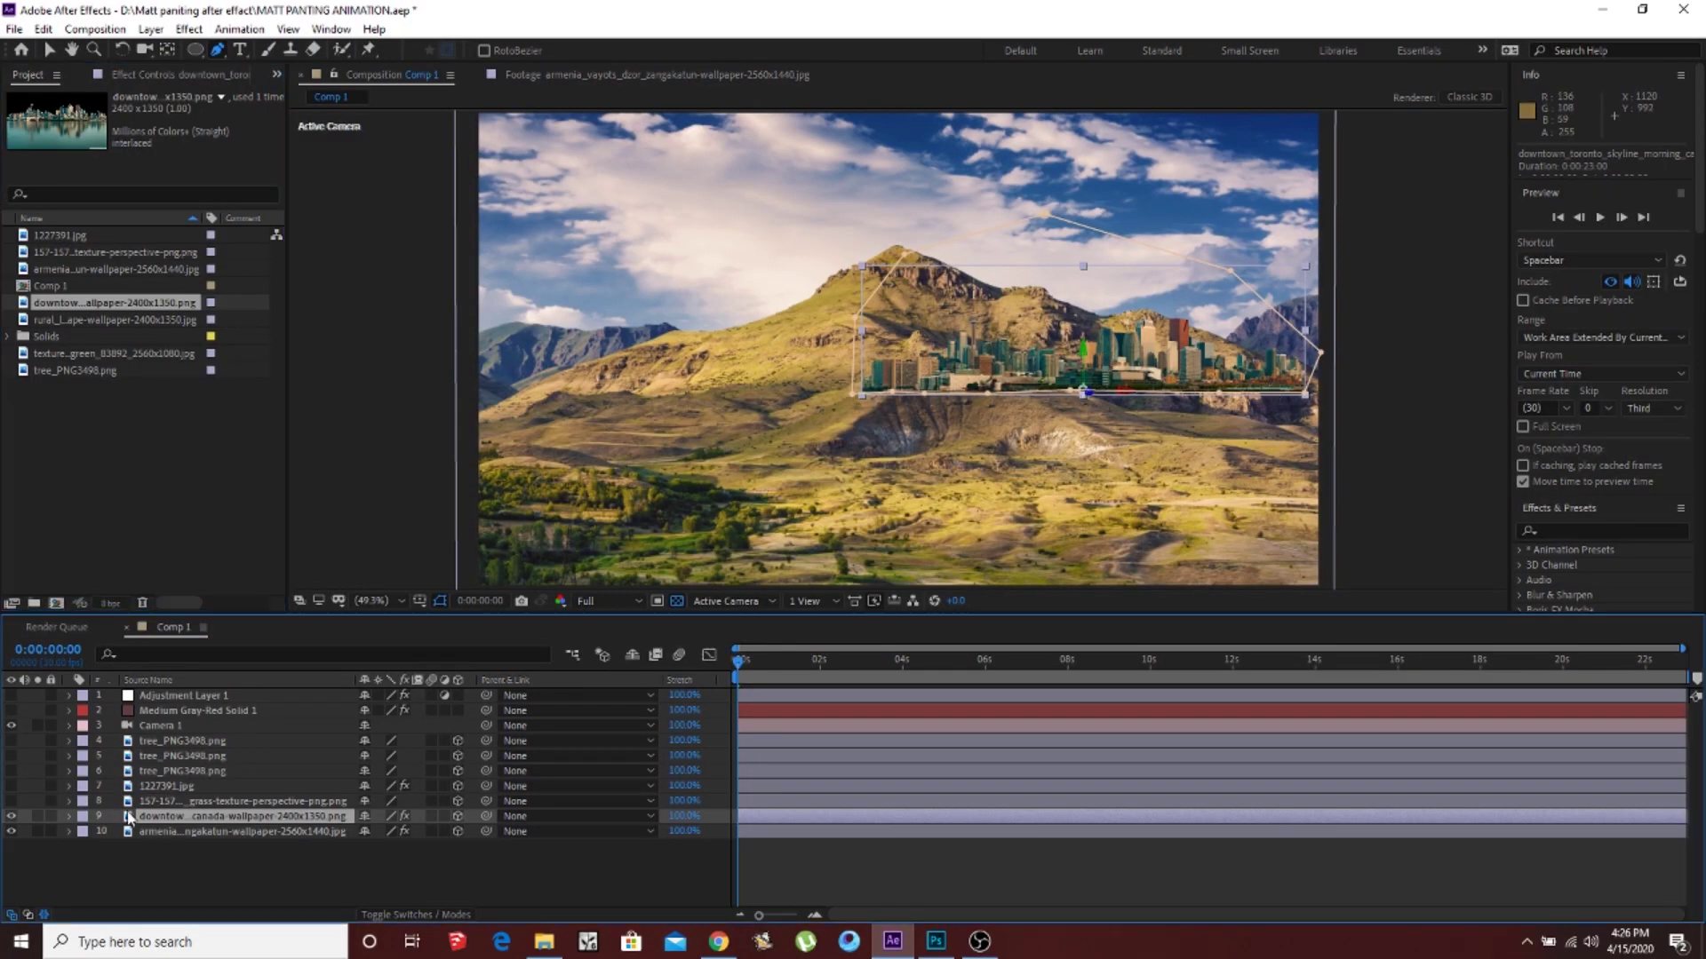
{"action": "key", "text": "s"}
{"action": "mouse_move", "coordinate": [387, 833]}
{"action": "left_mouse_down"}
{"action": "mouse_move", "coordinate": [550, 837]}
{"action": "mouse_move", "coordinate": [447, 862]}
{"action": "mouse_move", "coordinate": [463, 860]}
{"action": "left_mouse_up"}
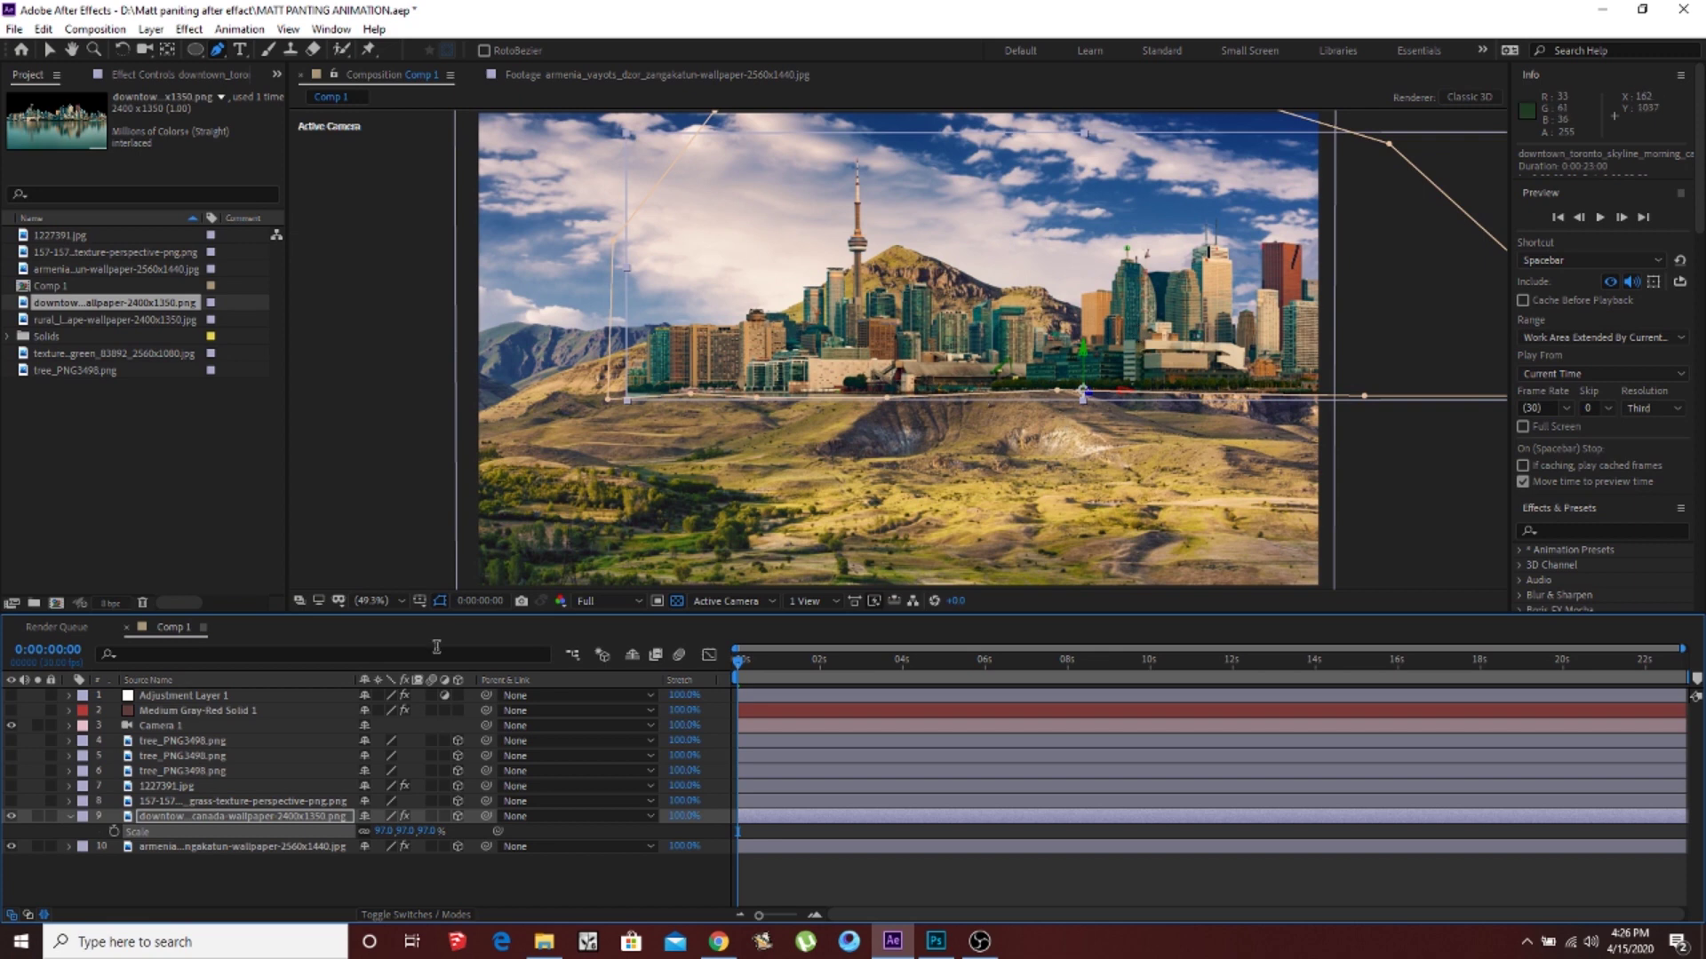
{"action": "key", "text": "ctrl+z"}
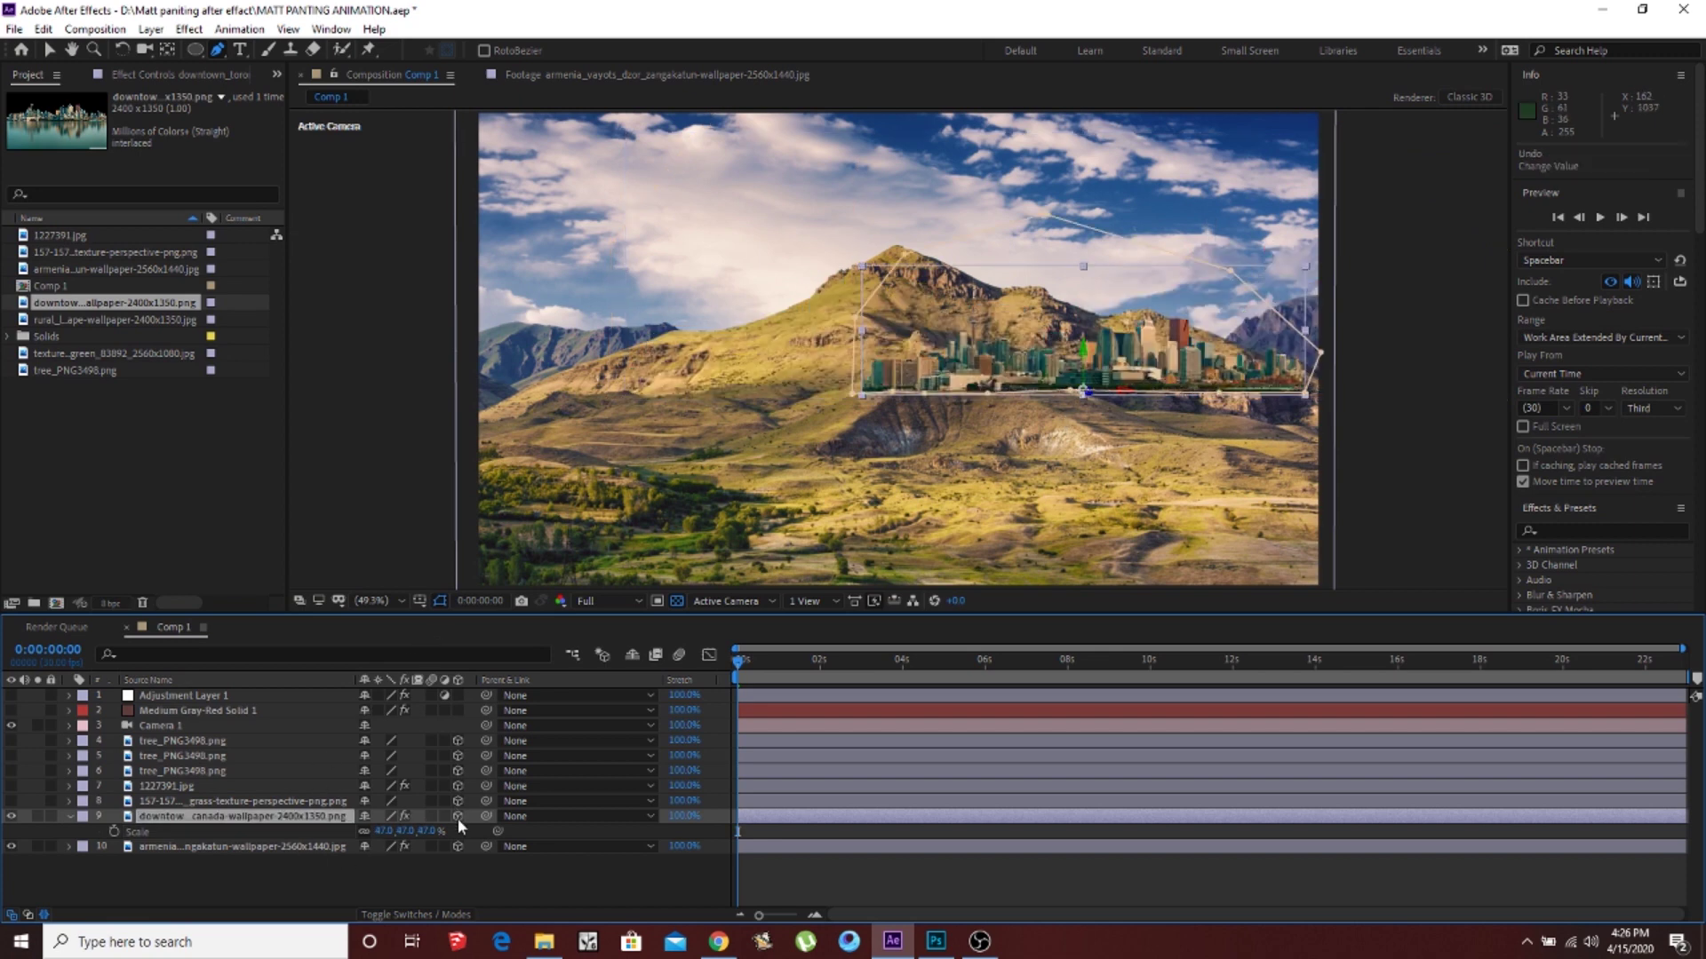
Step: Toggle the skyline layer's 3D switch off and on, undo, and collapse the layer
{"action": "left_click", "coordinate": [457, 816]}
{"action": "left_click", "coordinate": [457, 816]}
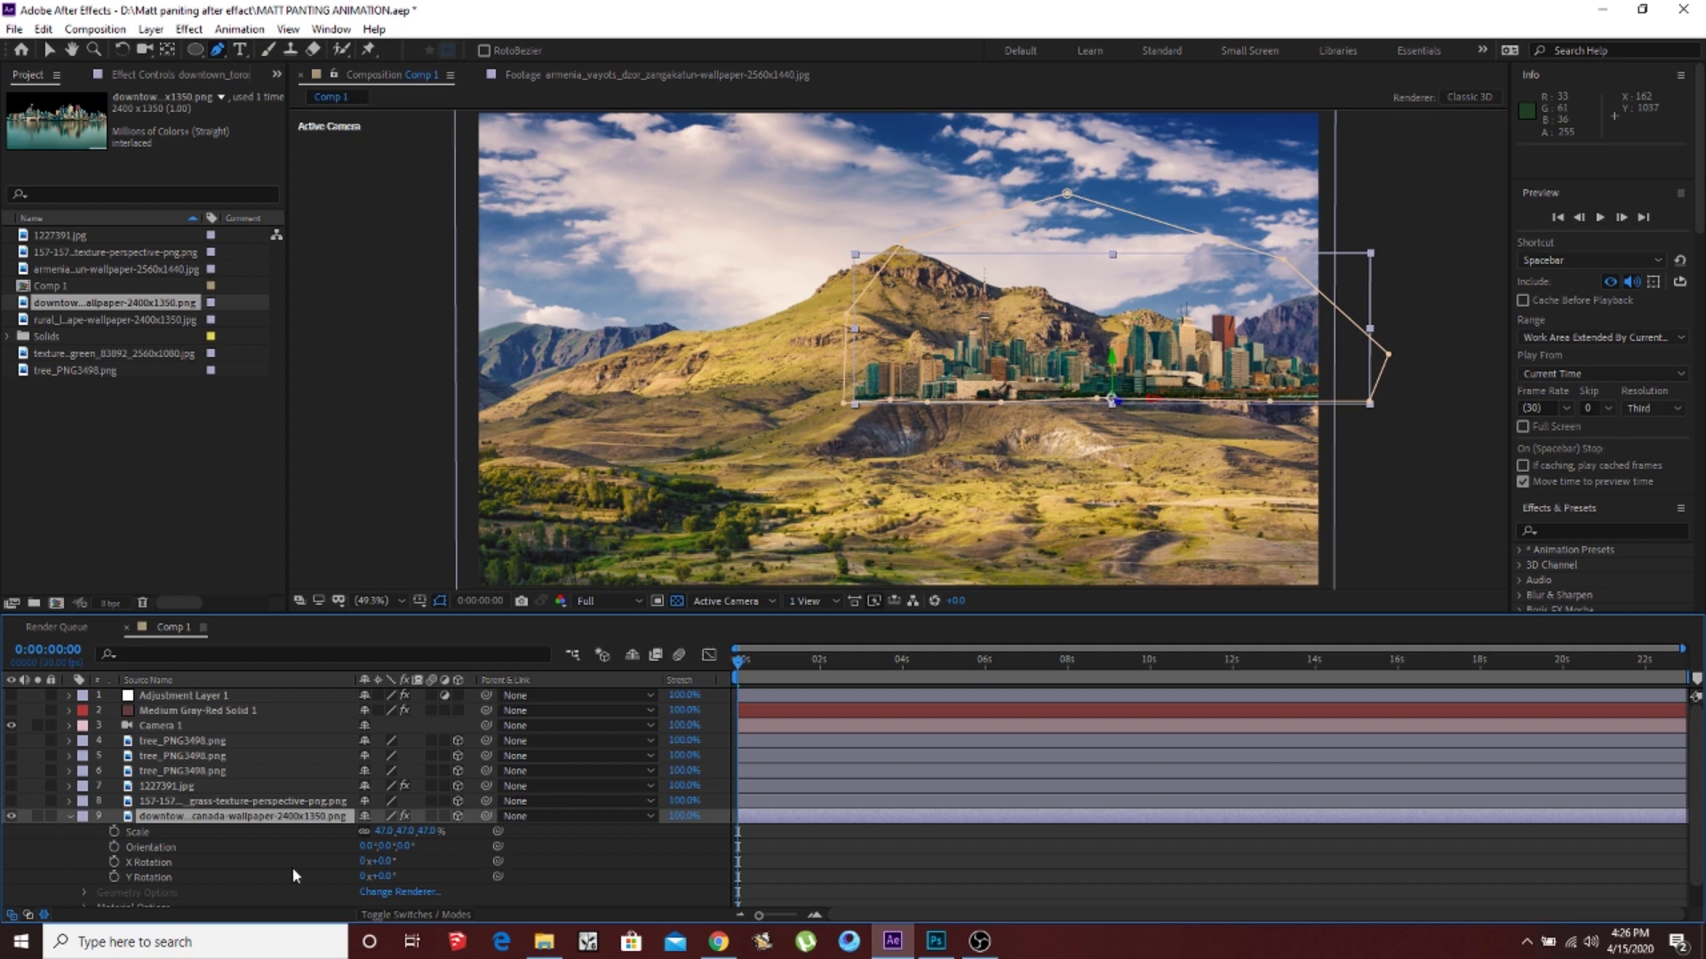
{"action": "key", "text": "ctrl+z"}
{"action": "key", "text": "ctrl+z"}
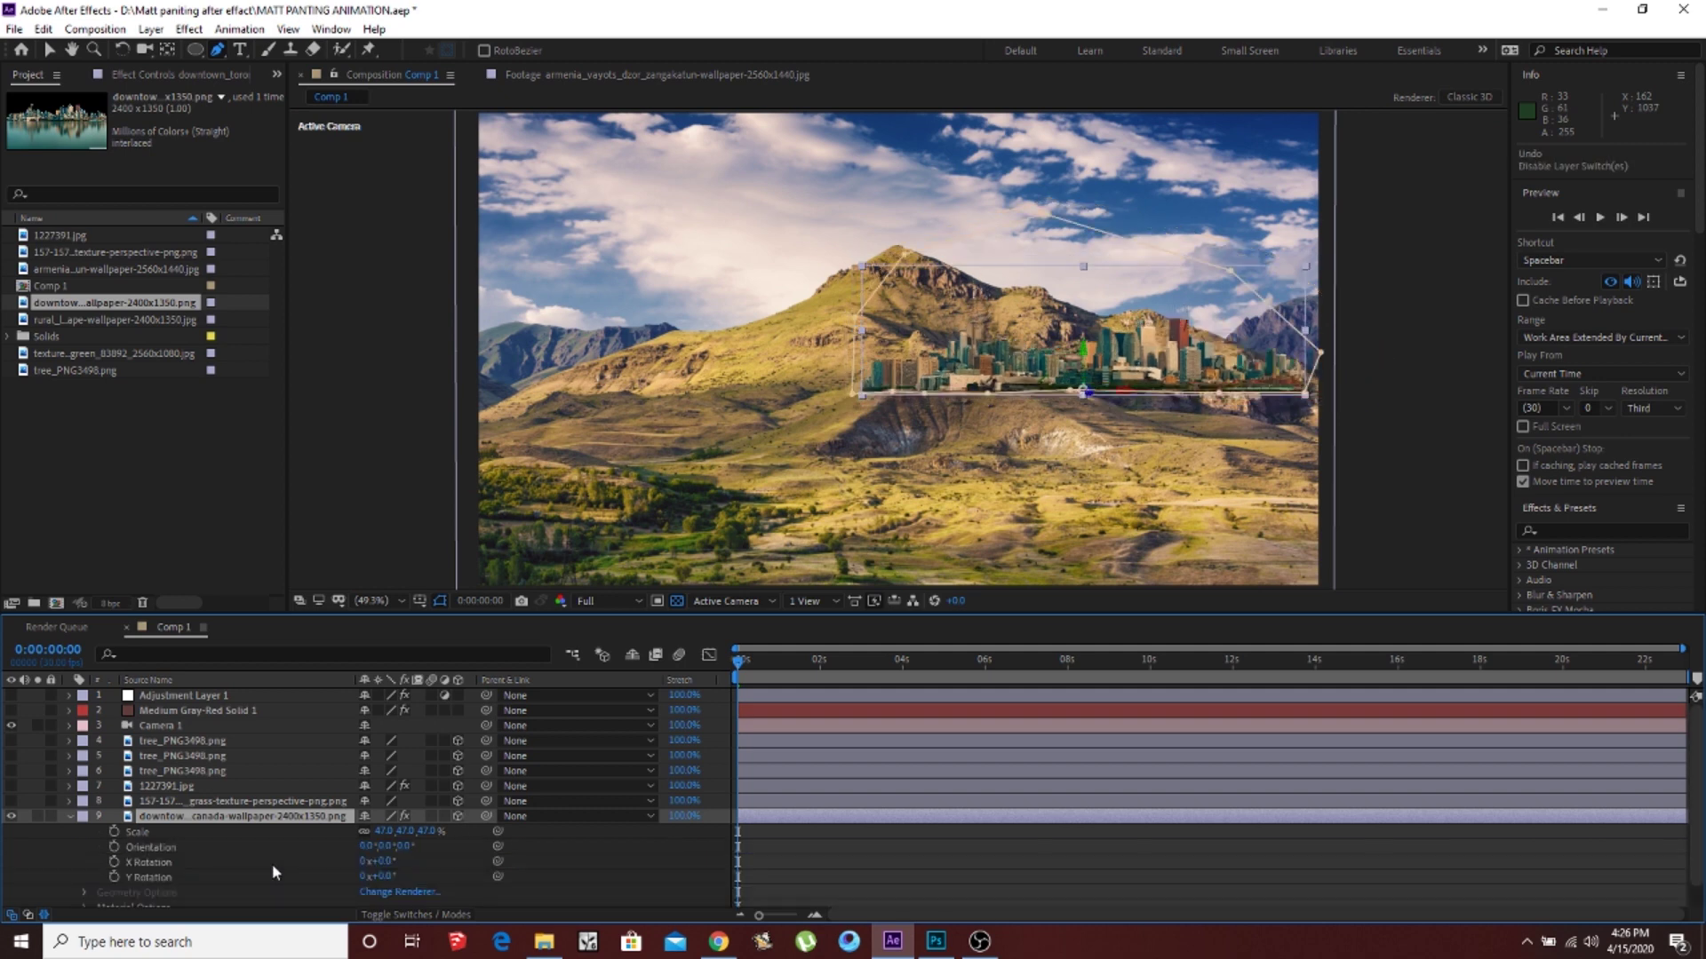
{"action": "left_click", "coordinate": [82, 816]}
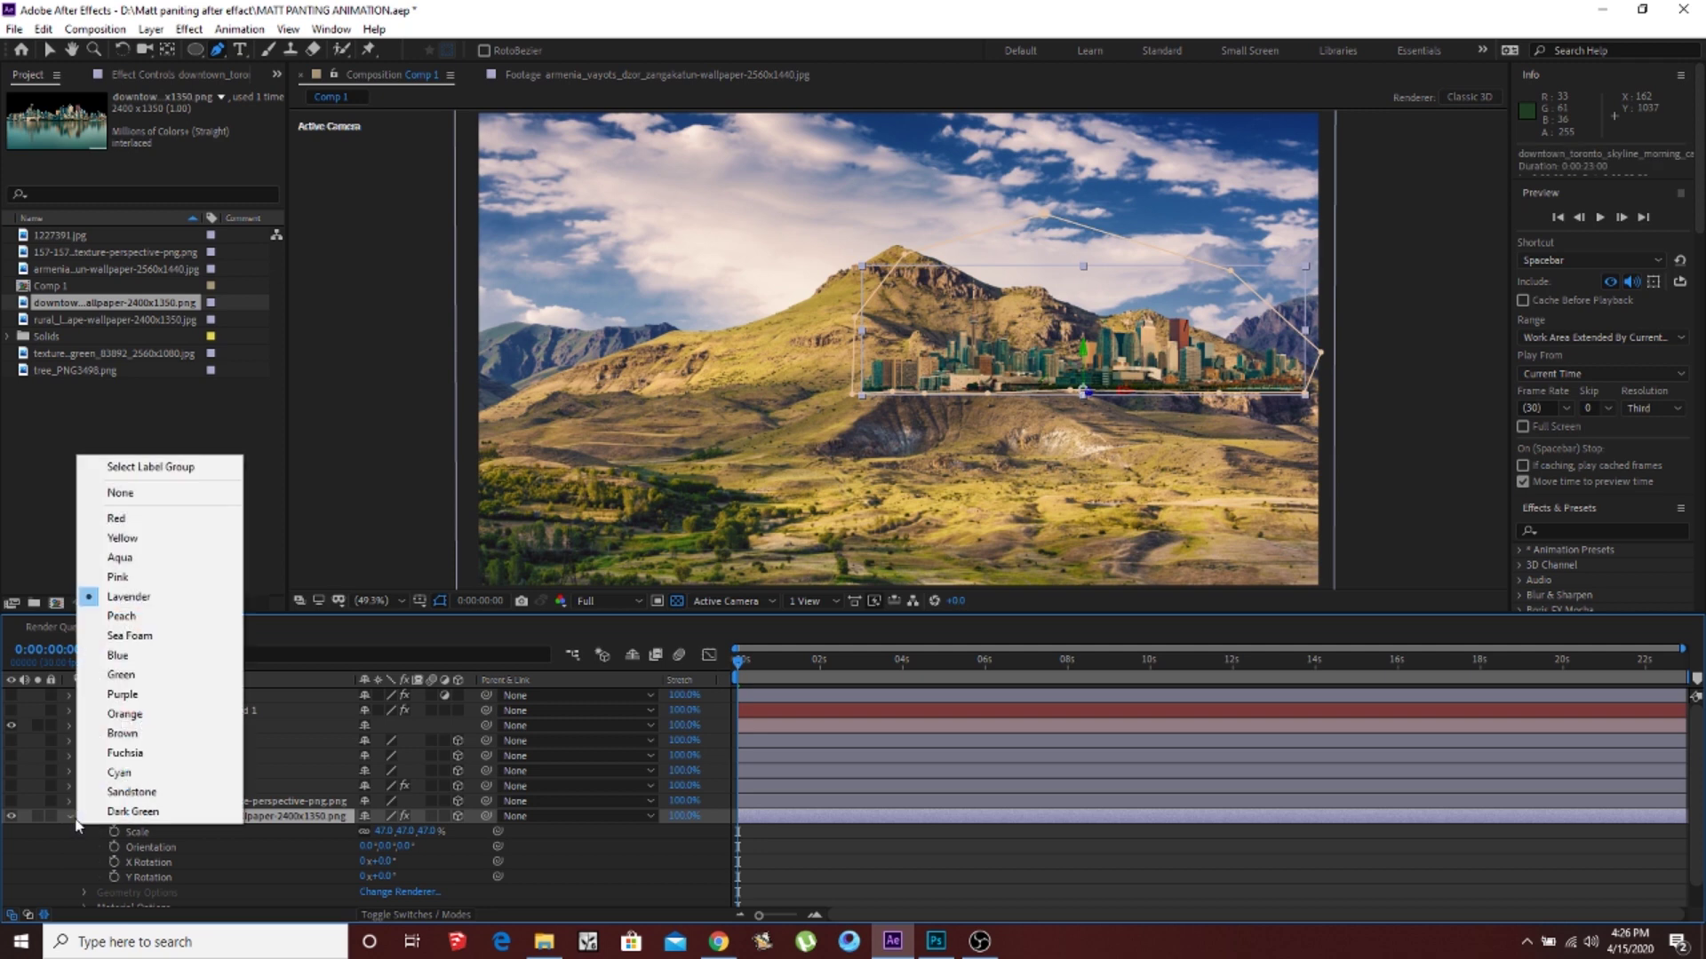
{"action": "key", "text": "Escape"}
{"action": "left_click", "coordinate": [69, 816]}
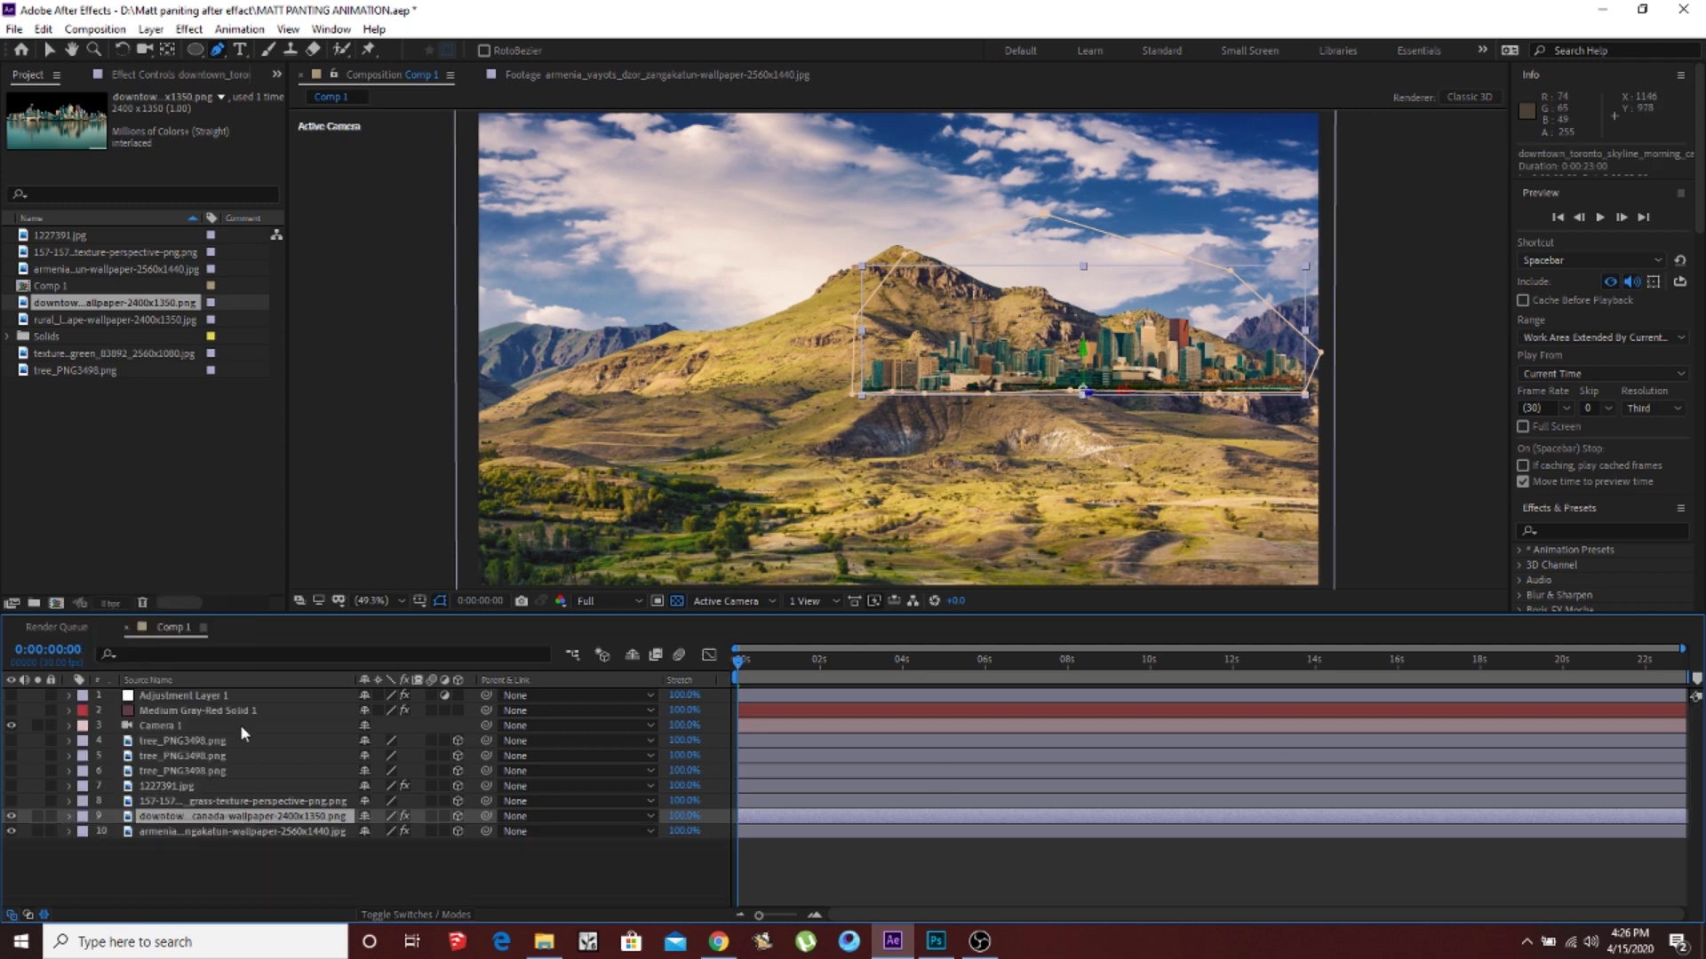
Step: Show the grass texture layer and preview its image as standalone footage
{"action": "left_click", "coordinate": [175, 802]}
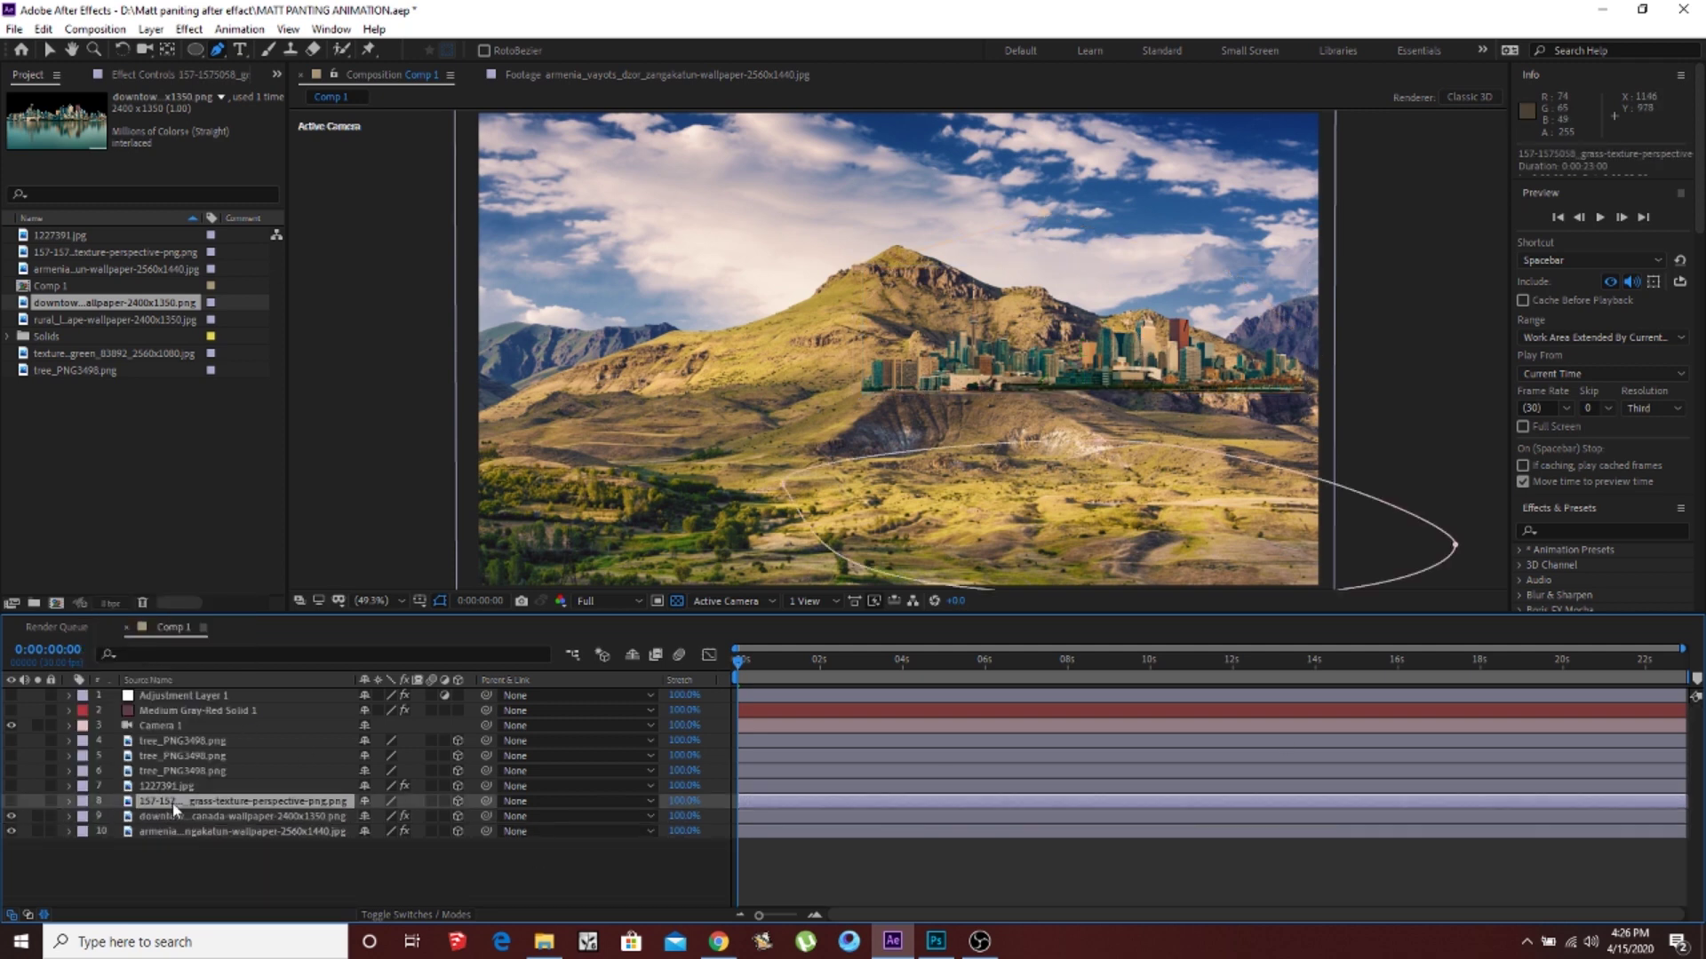
{"action": "left_click", "coordinate": [11, 801]}
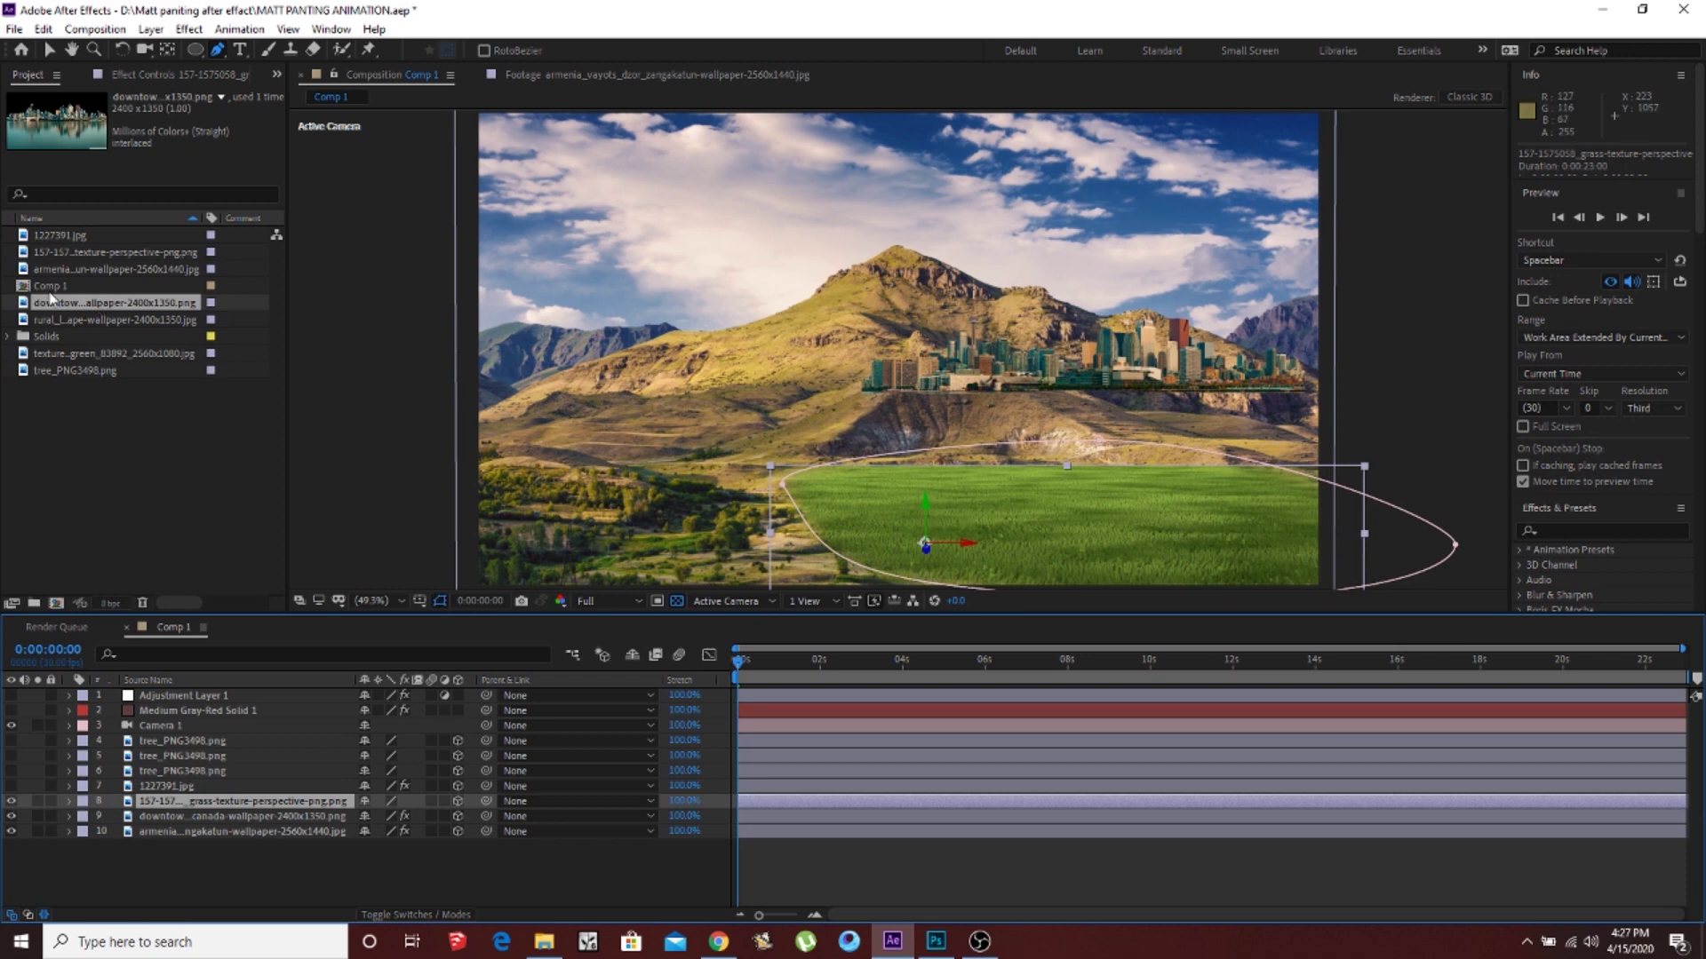
{"action": "left_click", "coordinate": [45, 255]}
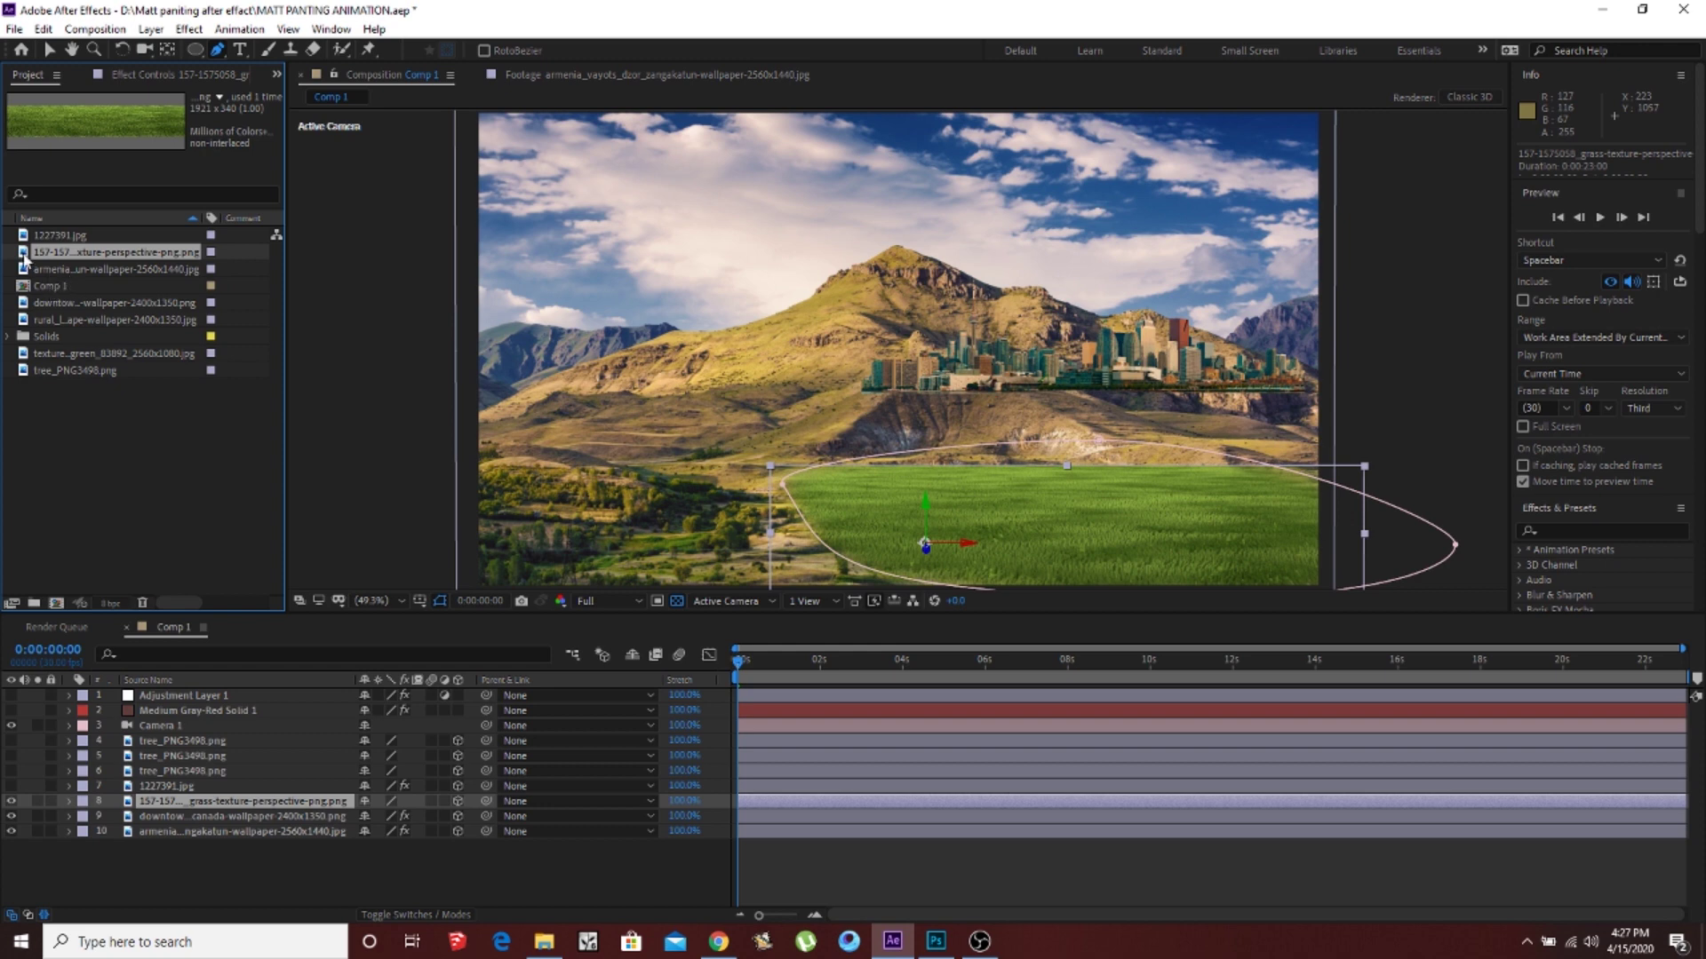
{"action": "double_click", "coordinate": [25, 254]}
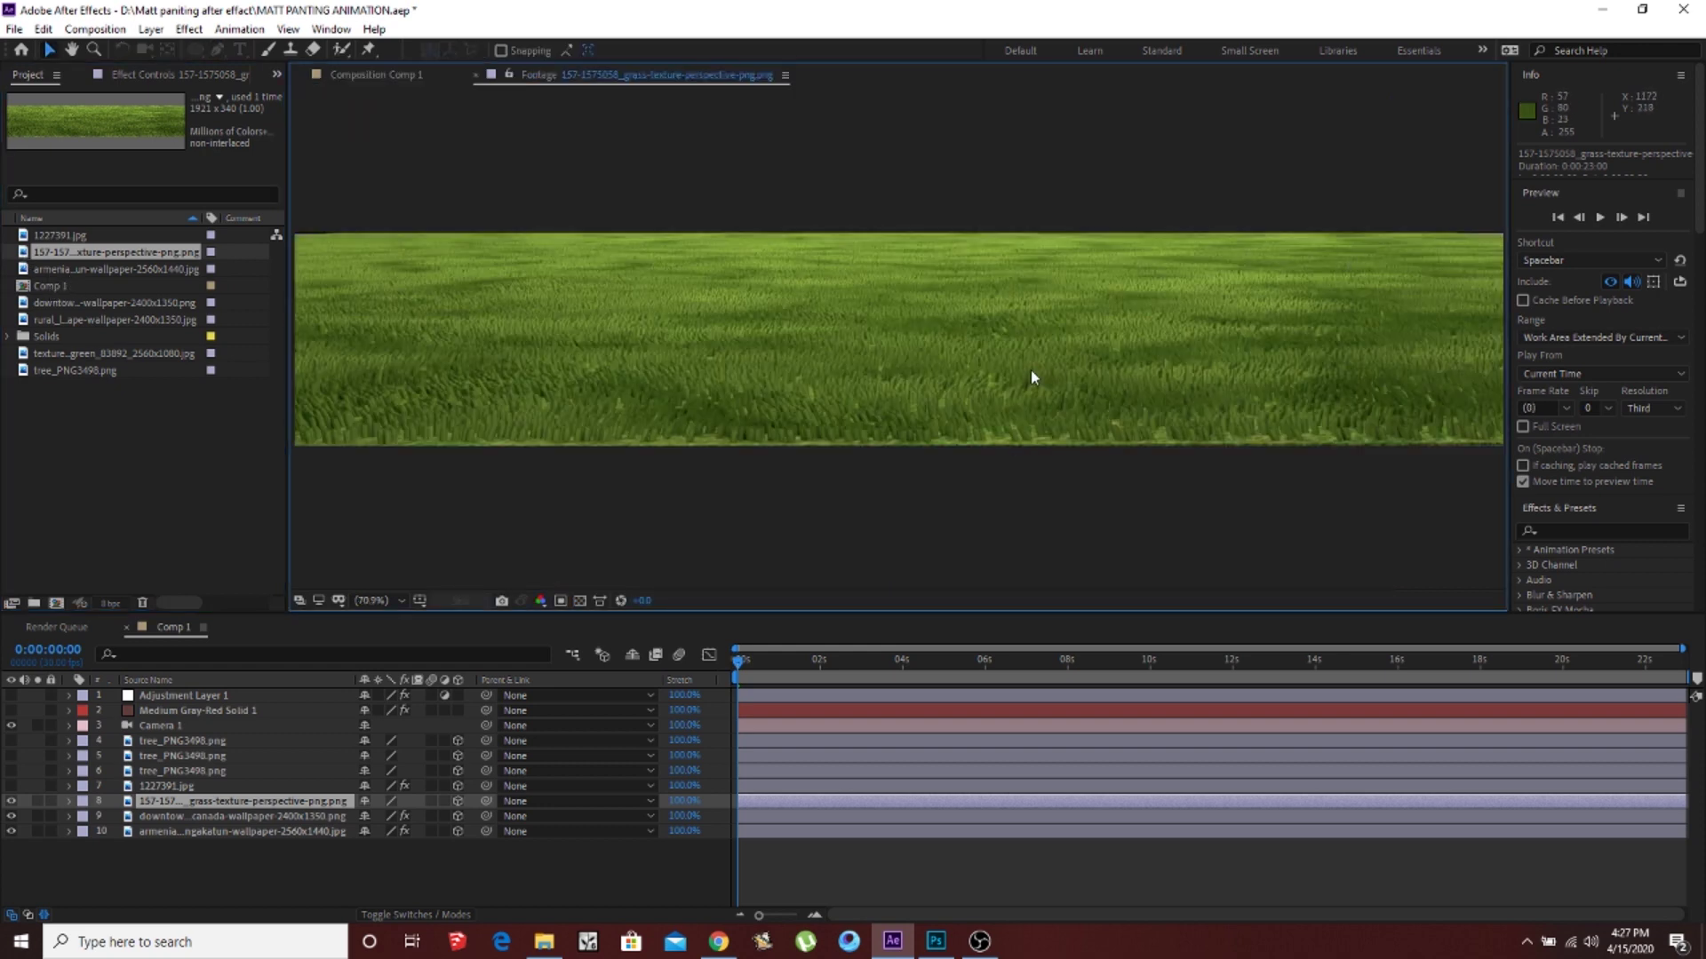
{"action": "left_click", "coordinate": [391, 77]}
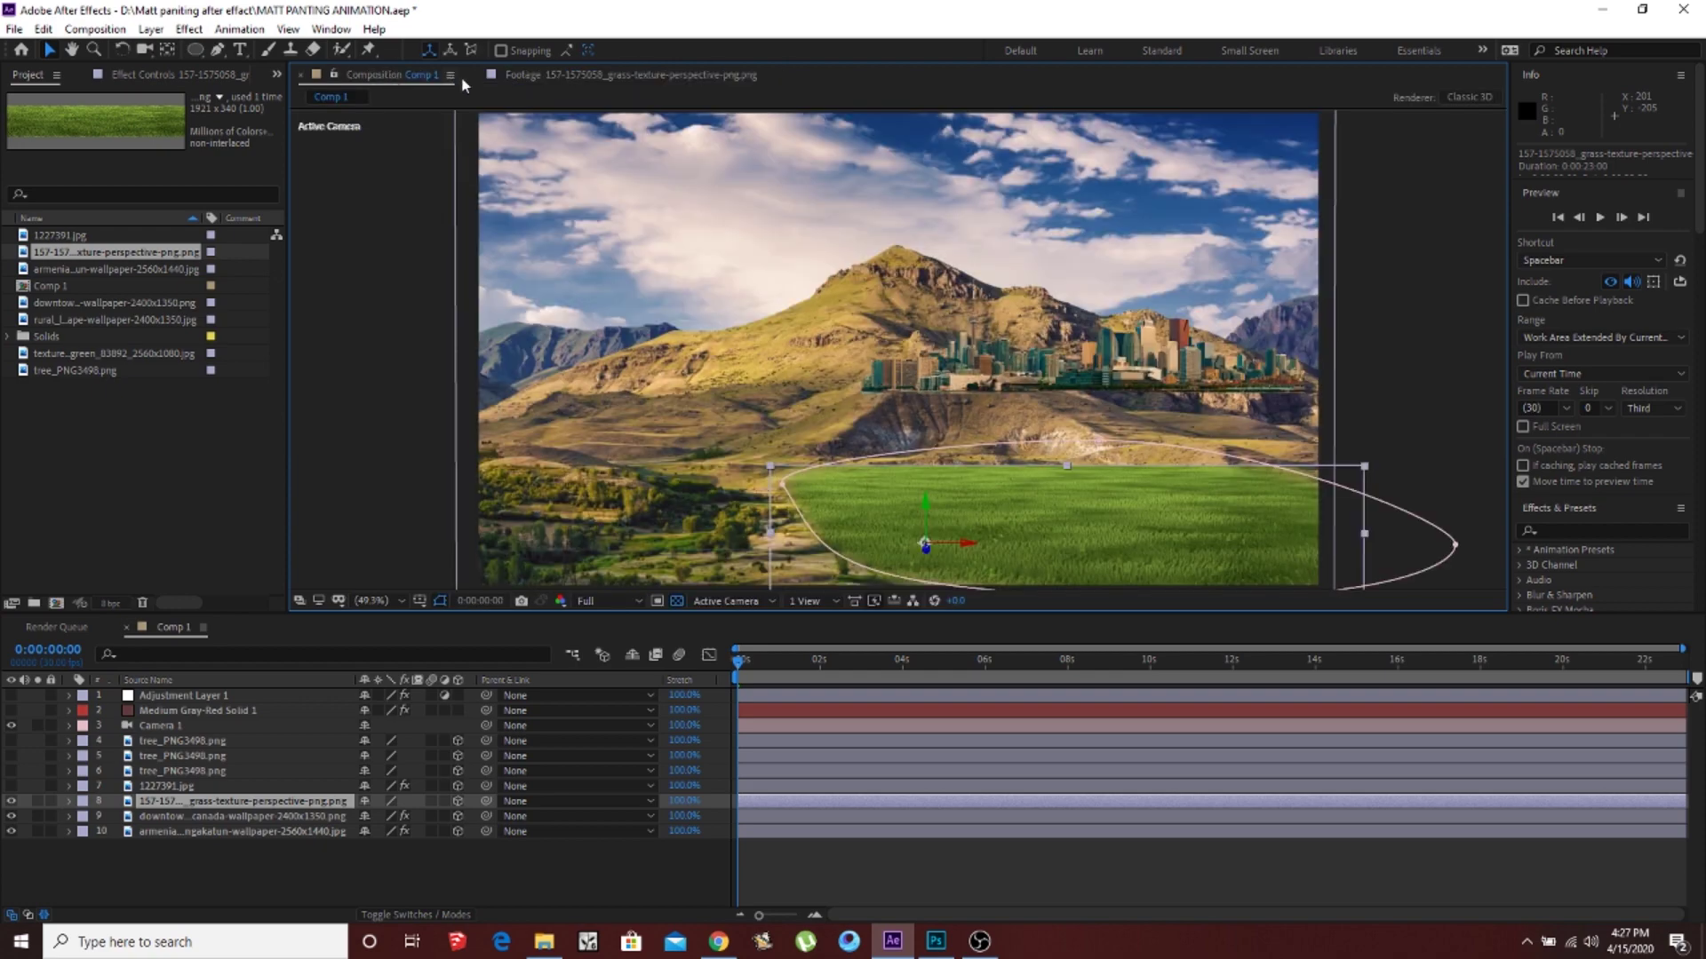
Step: Show the 1227391.jpg monument layer and open its source photo as footage
{"action": "left_click", "coordinate": [160, 786]}
{"action": "left_click", "coordinate": [11, 786]}
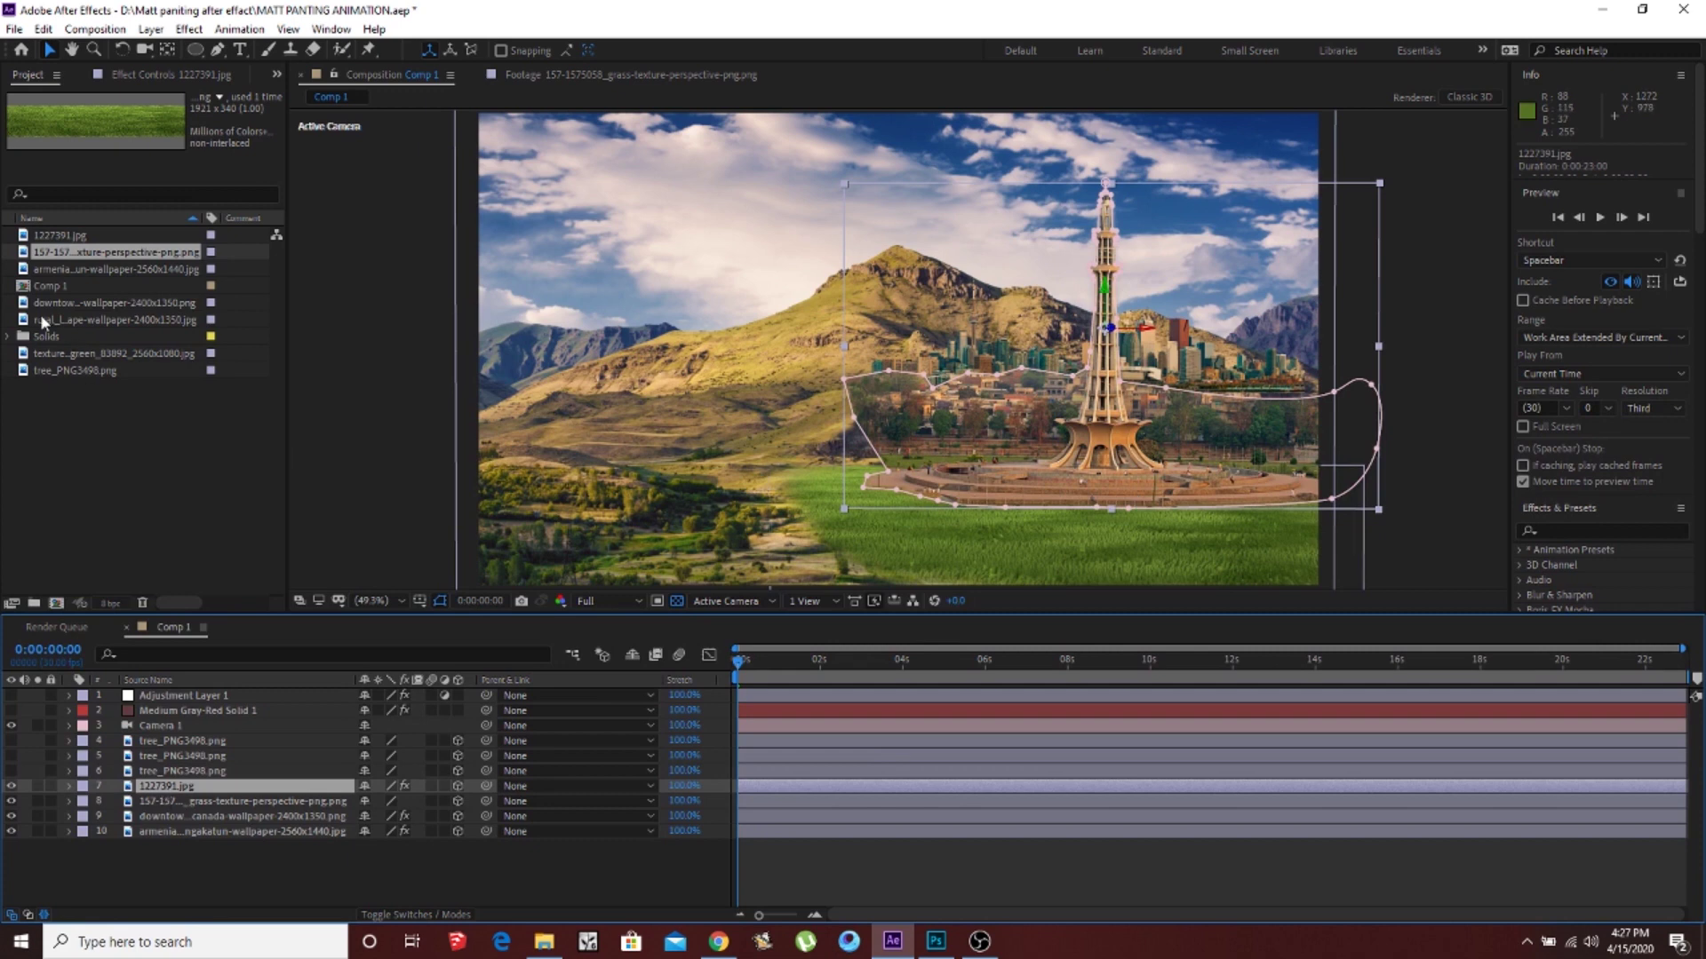
{"action": "double_click", "coordinate": [43, 235]}
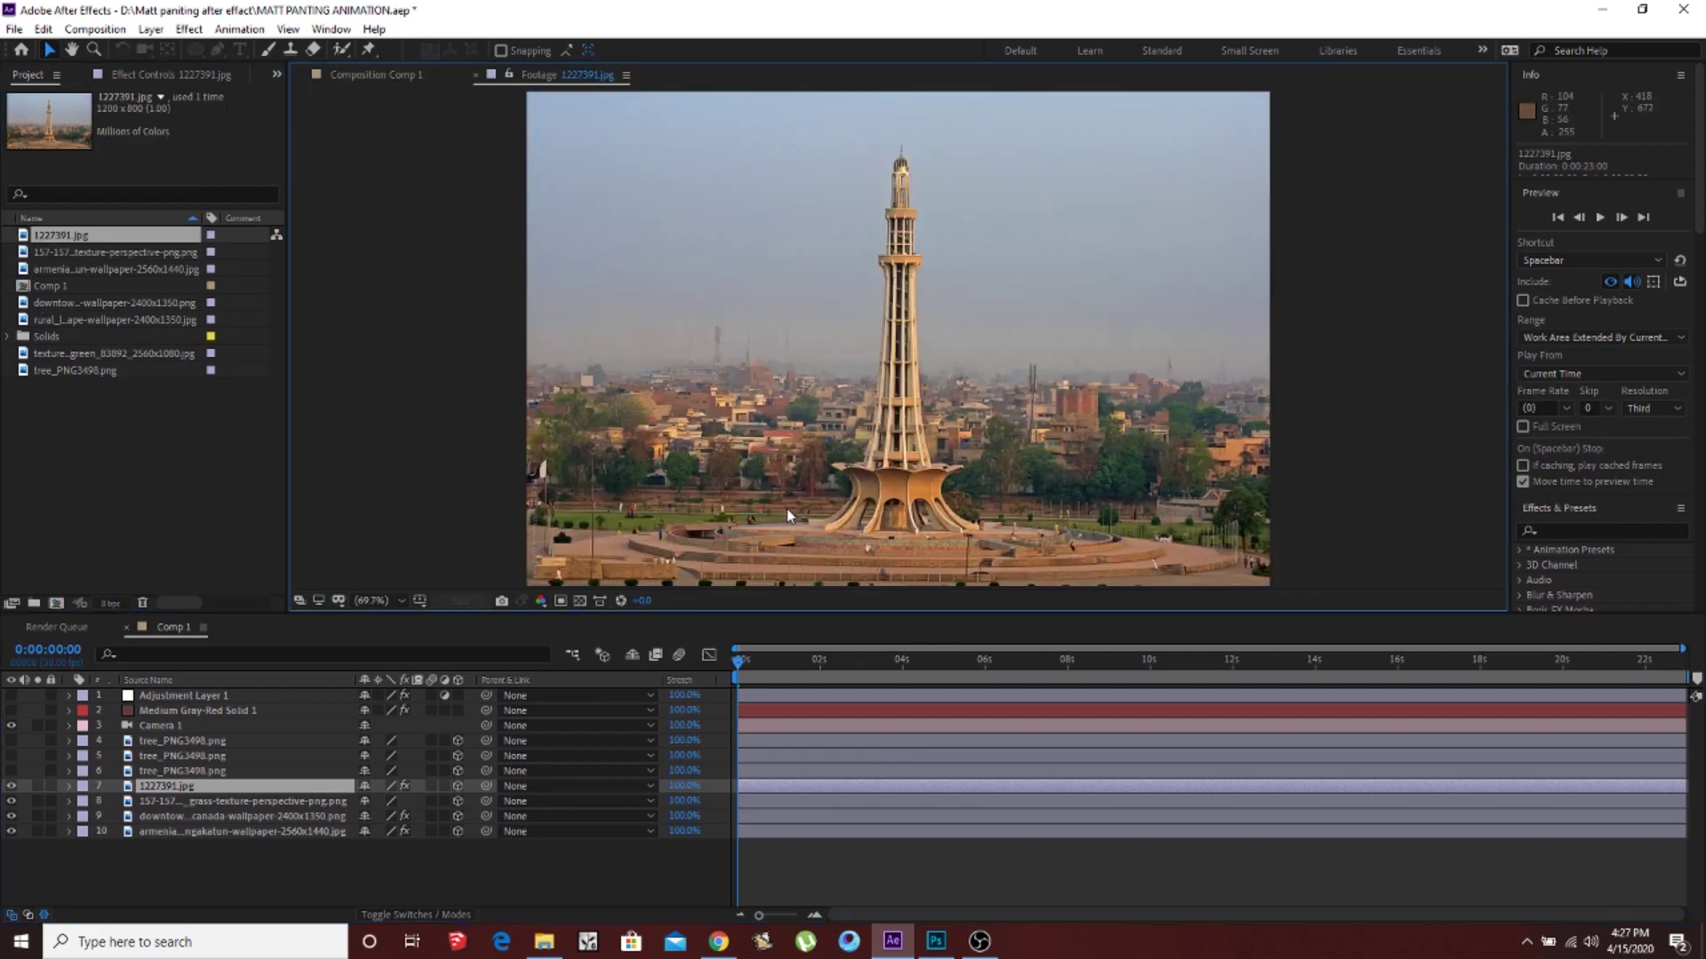
Step: Open the monument layer's mask and set Mask Feather to 0 to judge a hard edge
{"action": "left_click", "coordinate": [377, 76]}
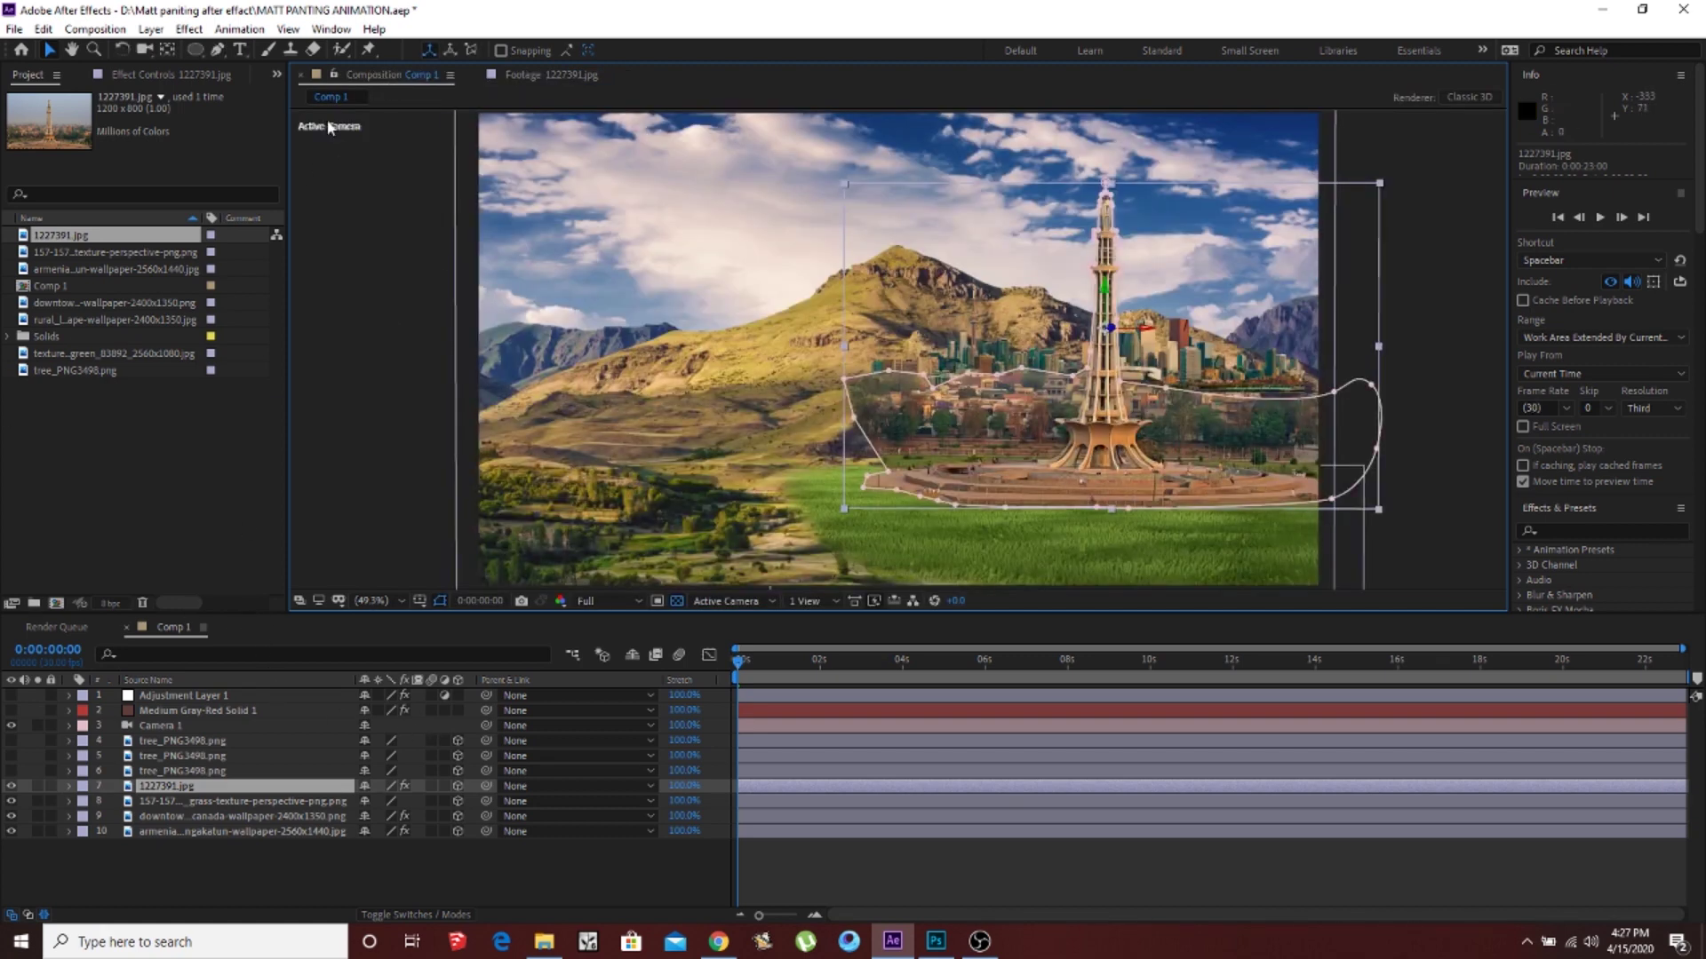
{"action": "left_click", "coordinate": [218, 50]}
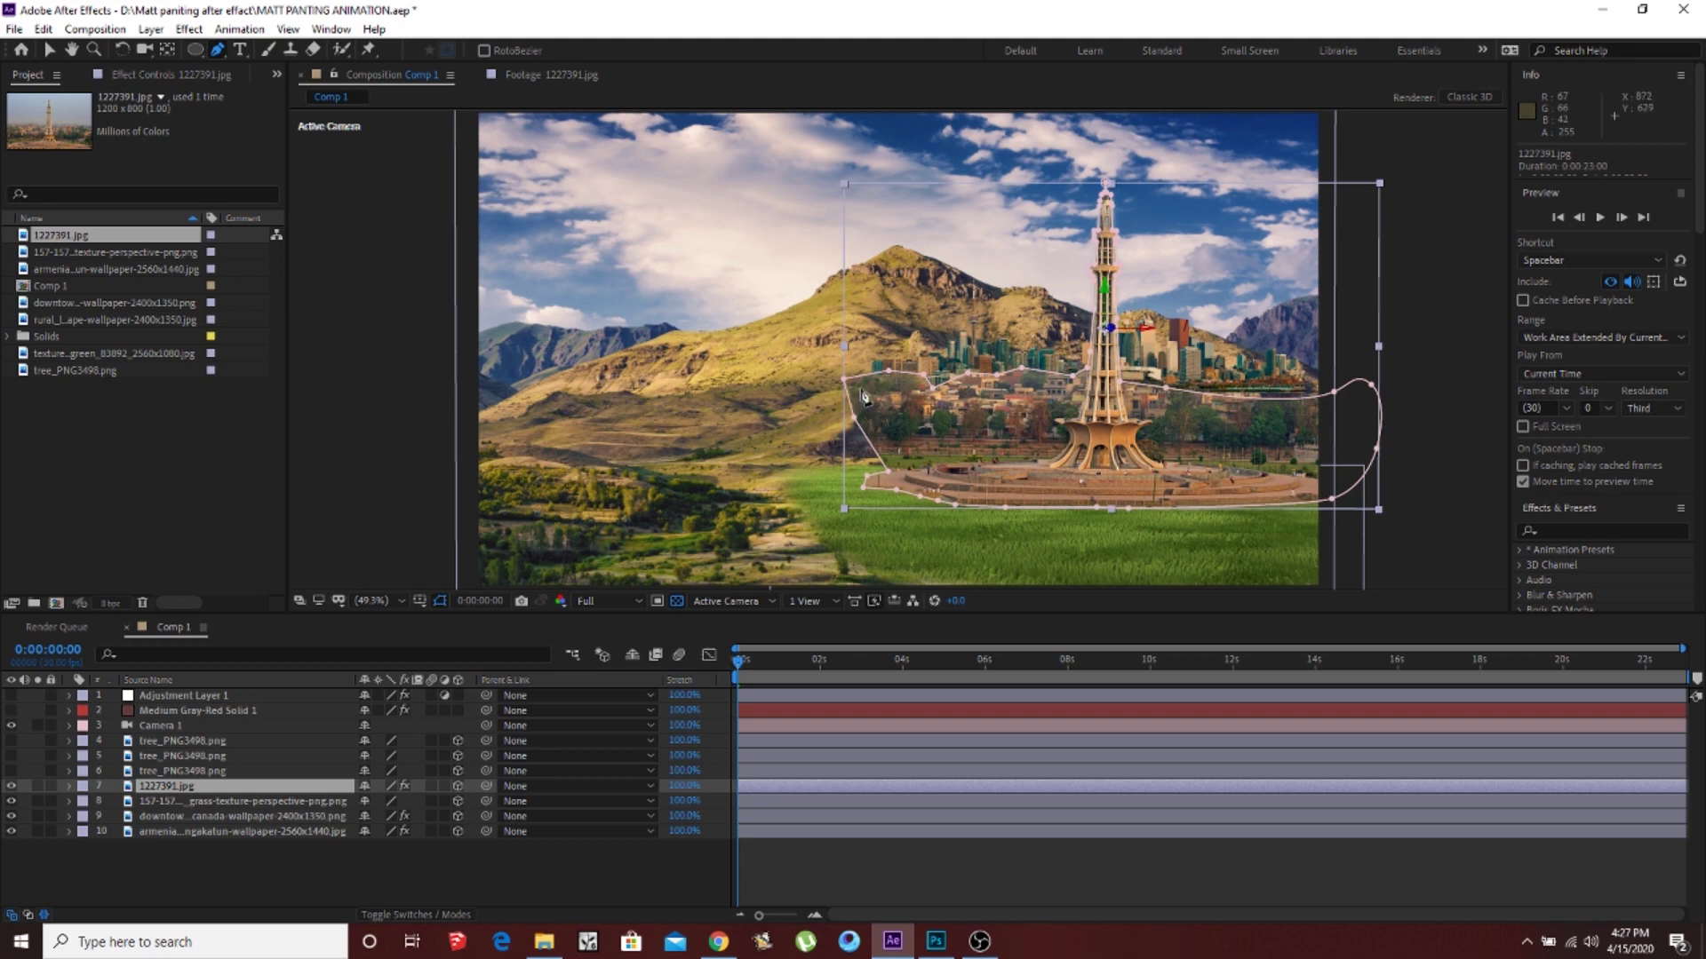
{"action": "left_click", "coordinate": [69, 786]}
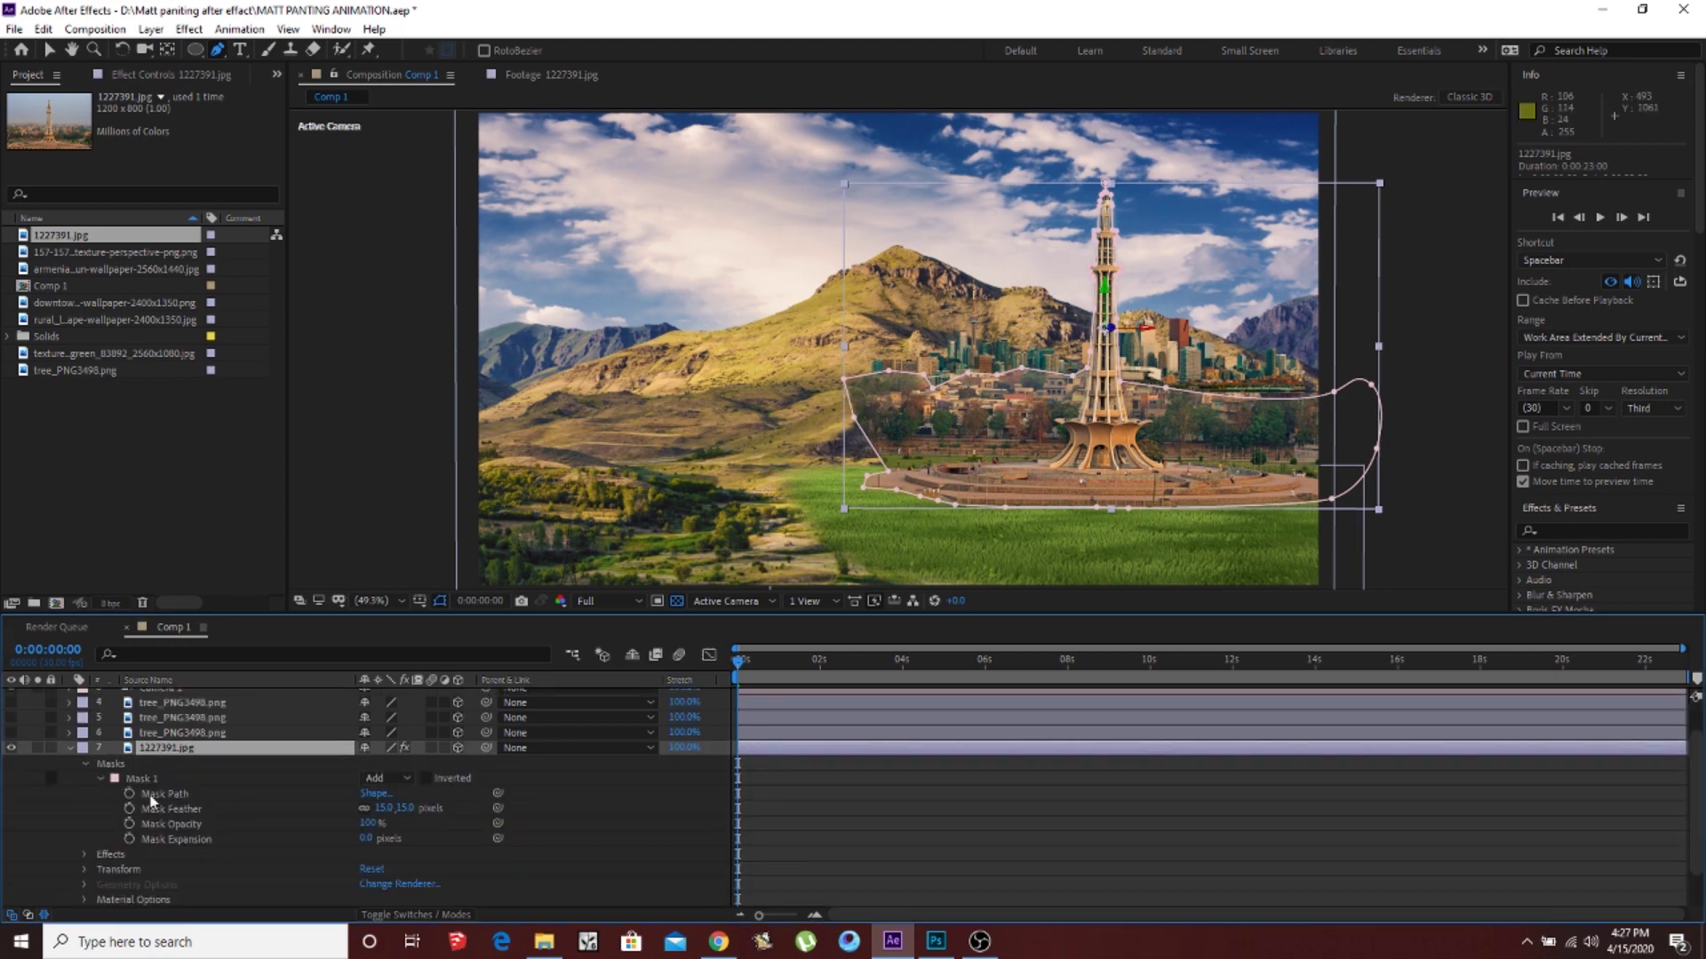
{"action": "left_click", "coordinate": [382, 808]}
{"action": "type", "text": "0"}
{"action": "key", "text": "Return"}
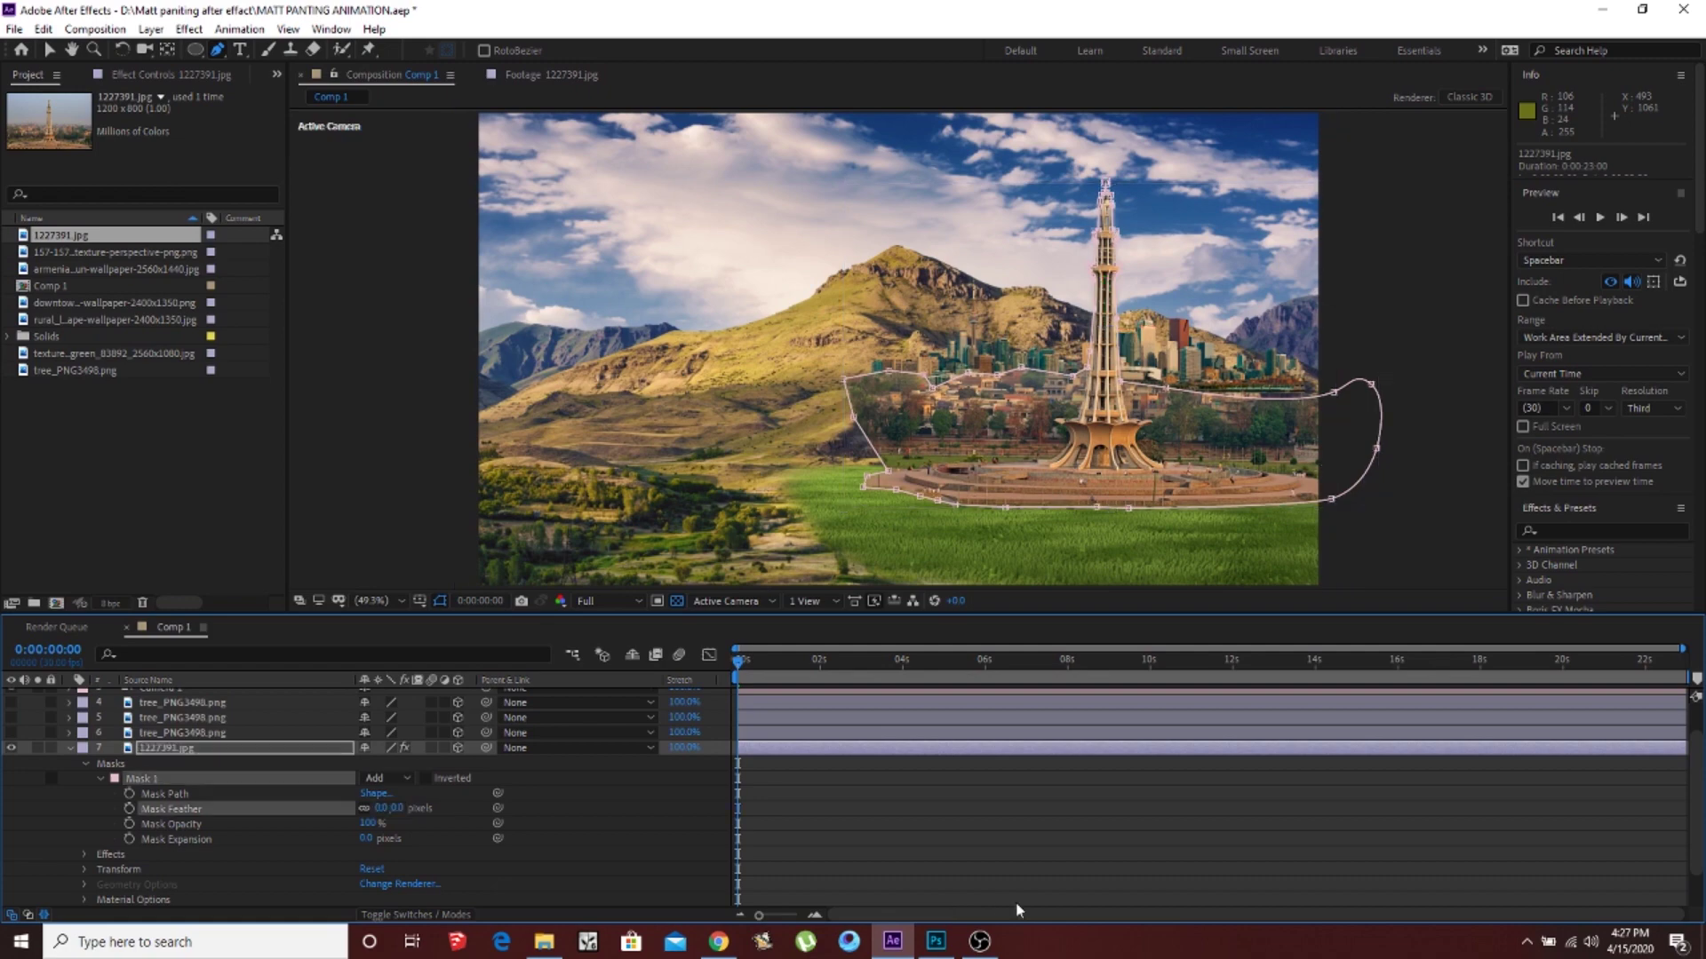
{"action": "left_click", "coordinate": [1030, 897]}
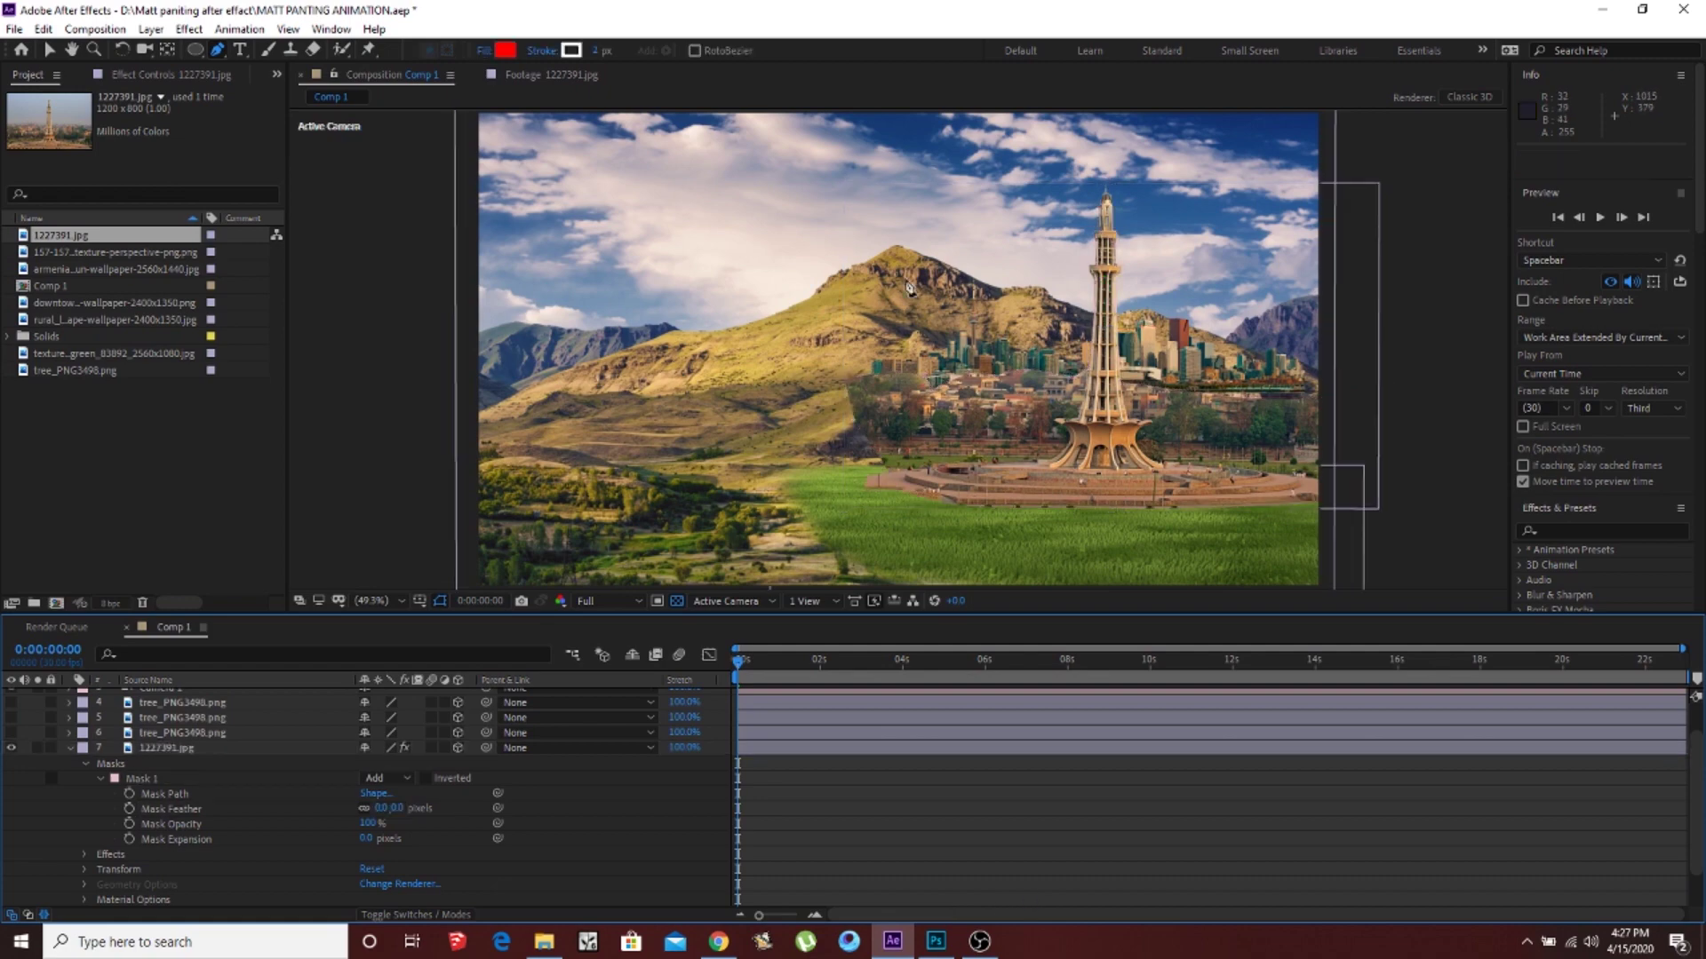
Step: Restore the 15-pixel mask feather, collapse the mask settings, and zoom Comp 1 to Fit
{"action": "scroll", "coordinate": [1049, 385], "scroll_direction": "up", "scroll_amount": 6}
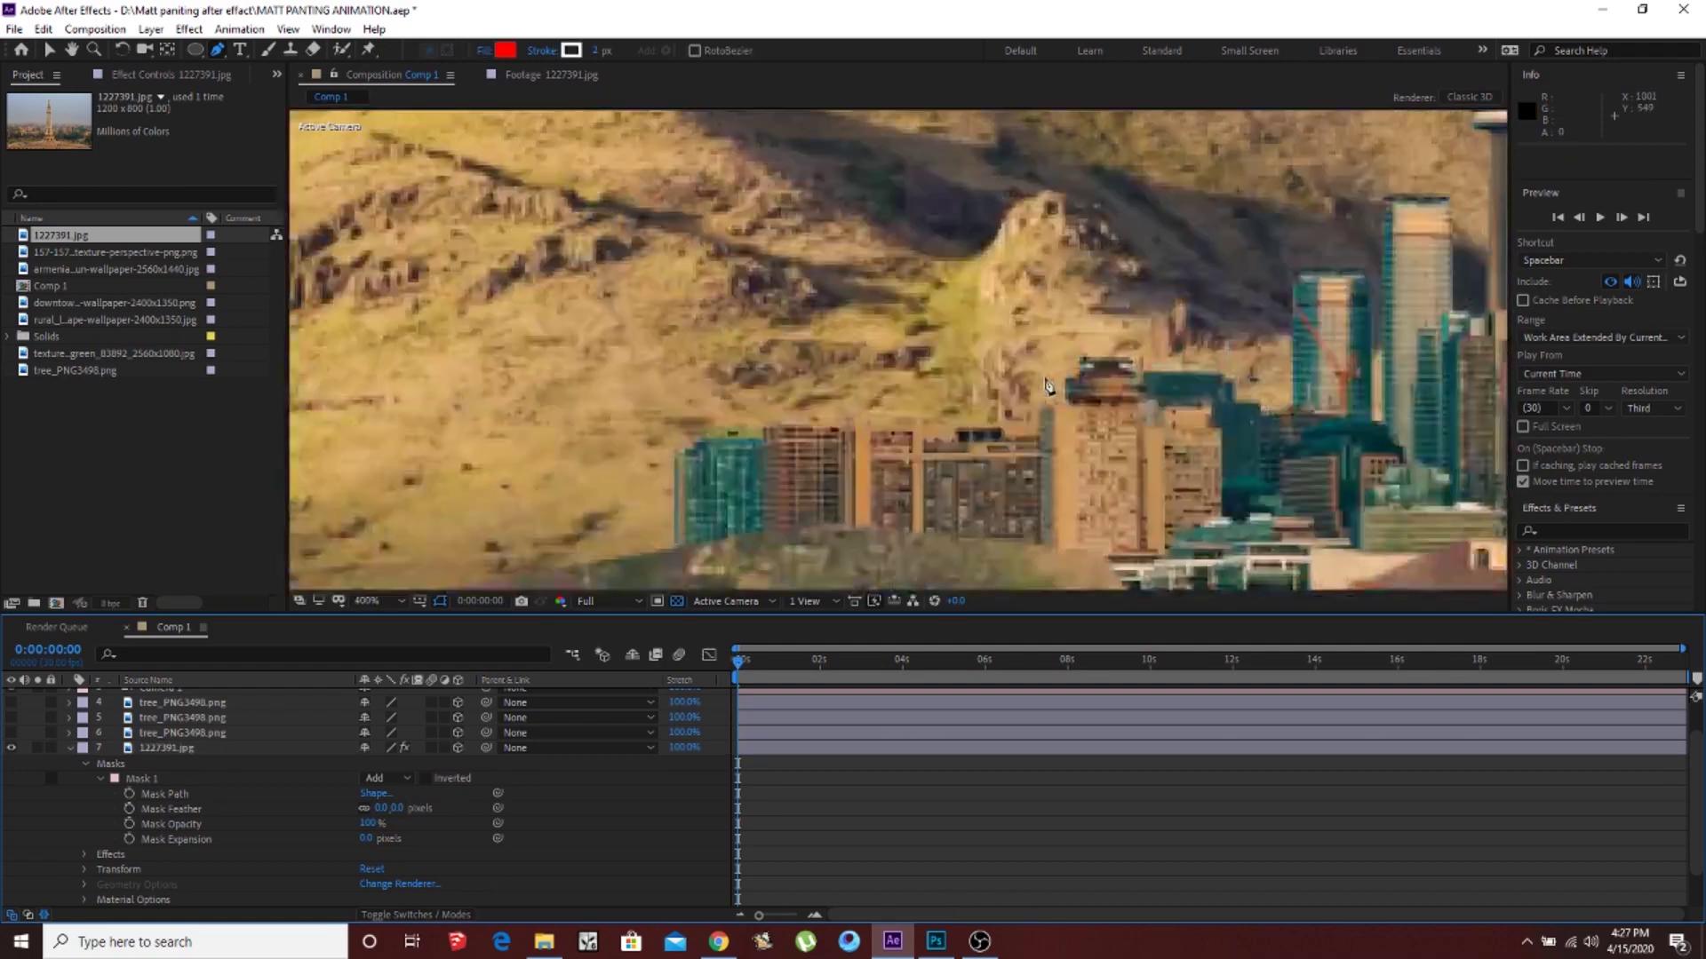
{"action": "scroll", "coordinate": [1048, 385], "scroll_direction": "down", "scroll_amount": 2}
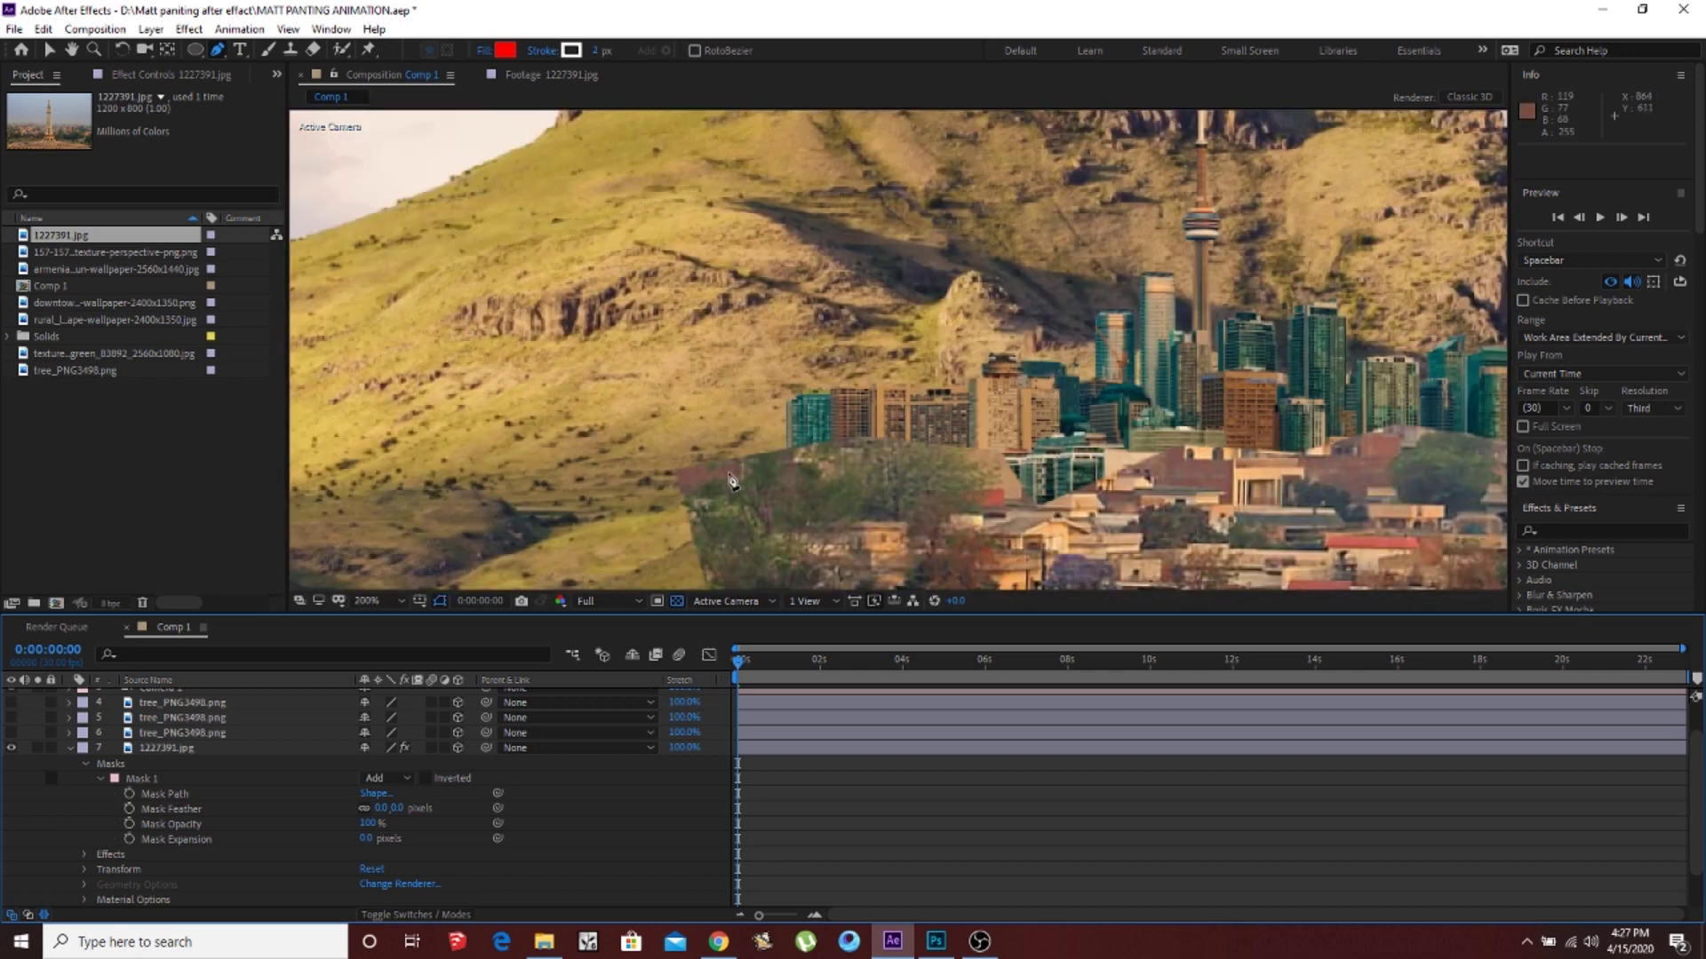
{"action": "left_click", "coordinate": [377, 808]}
{"action": "key", "text": "Return"}
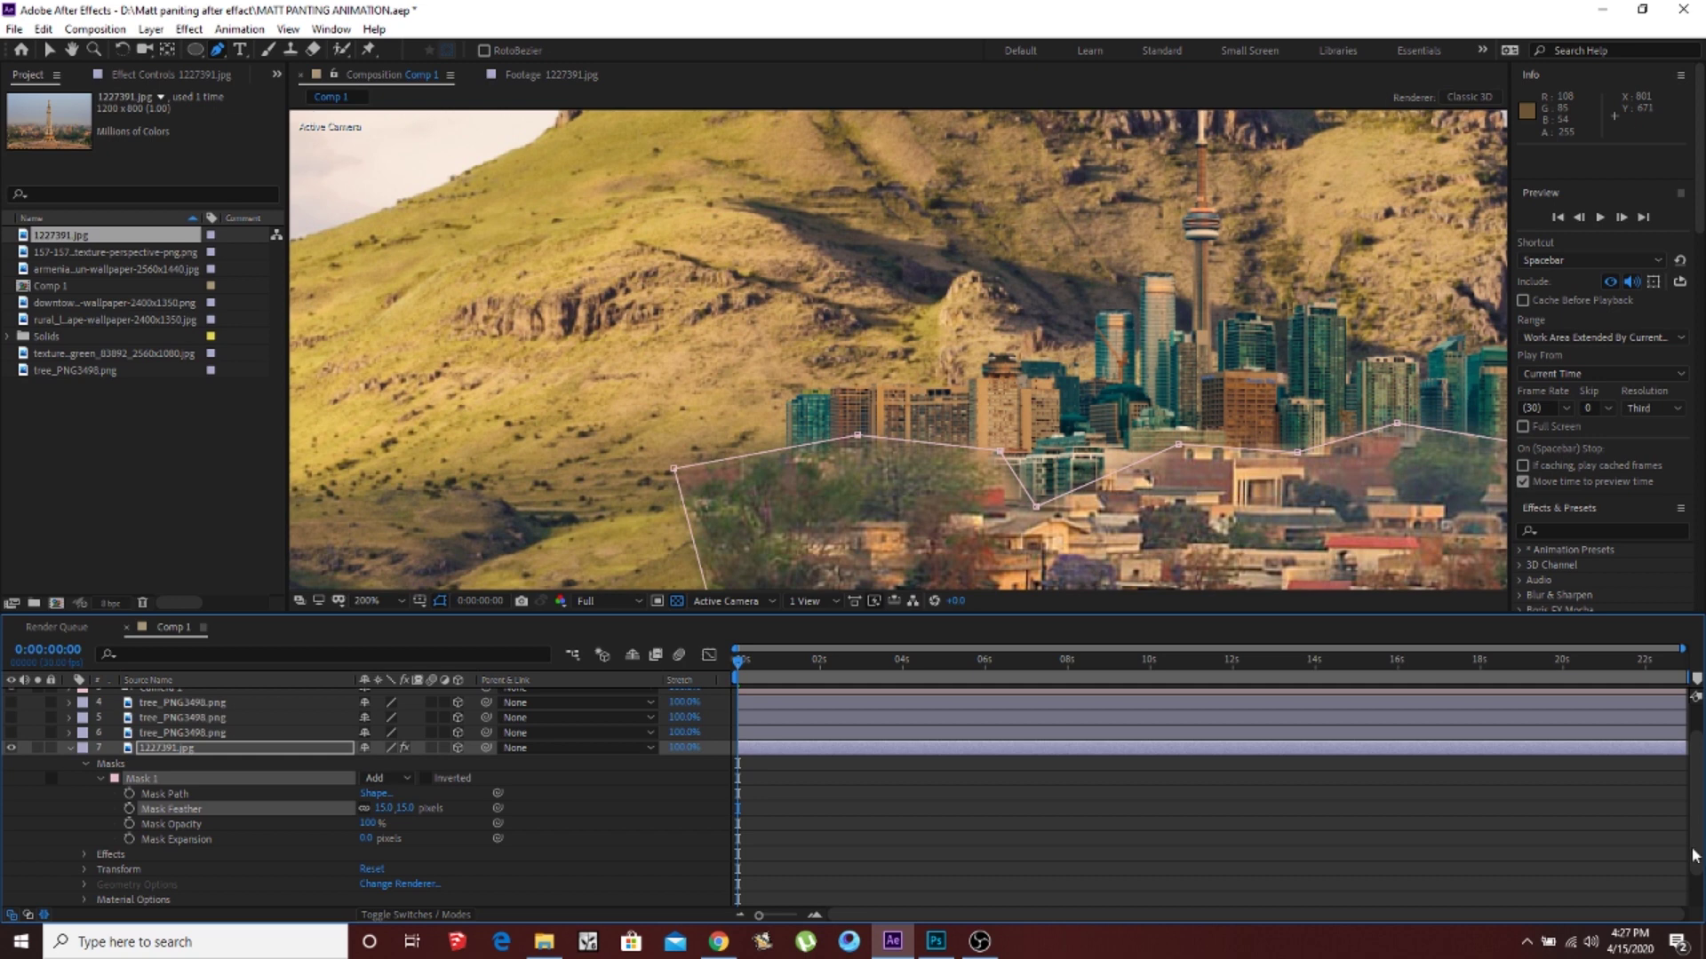
{"action": "left_click", "coordinate": [1212, 857]}
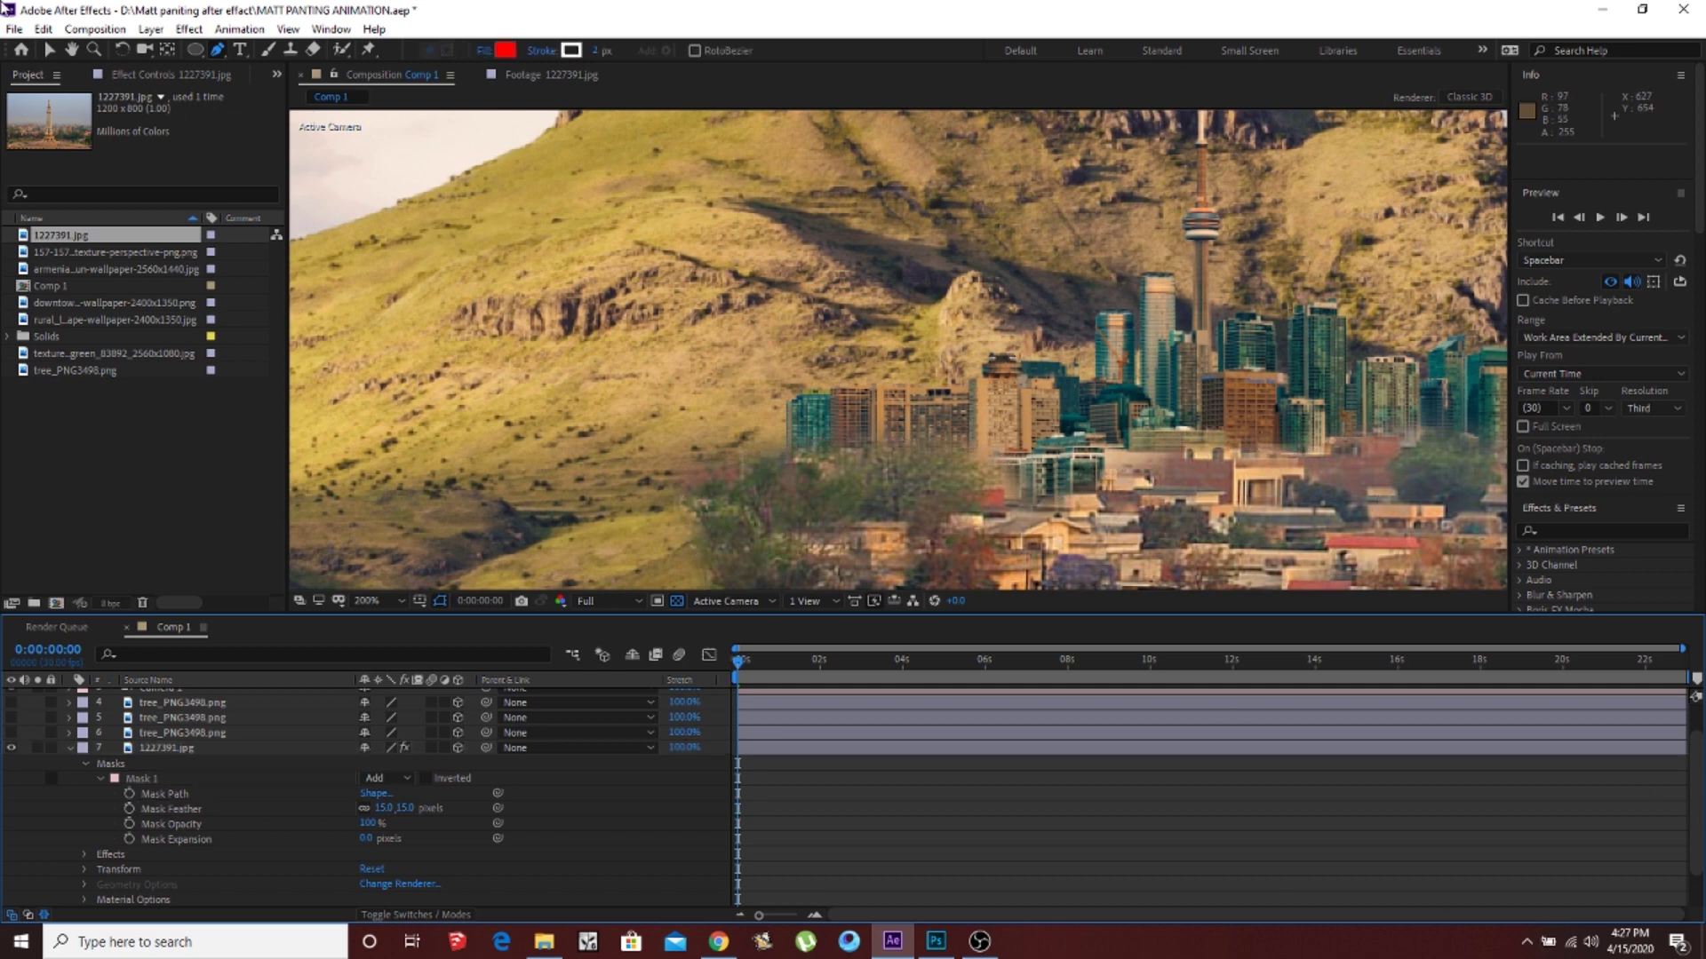
{"action": "left_click", "coordinate": [48, 51]}
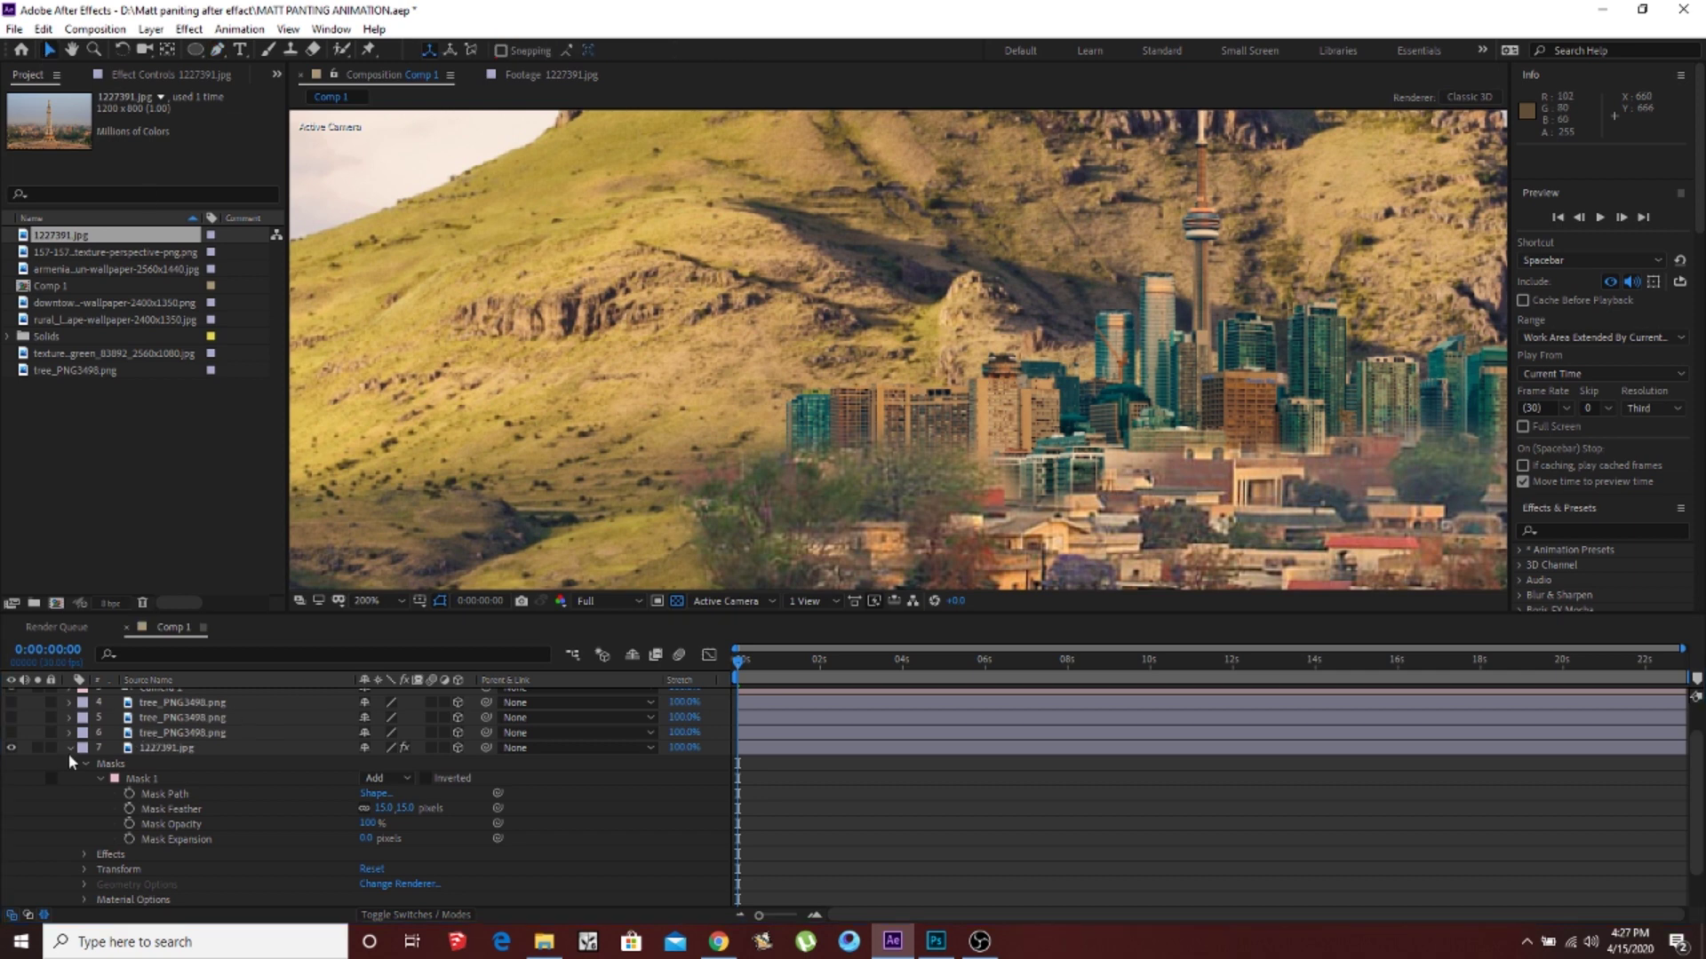
{"action": "left_click", "coordinate": [69, 751]}
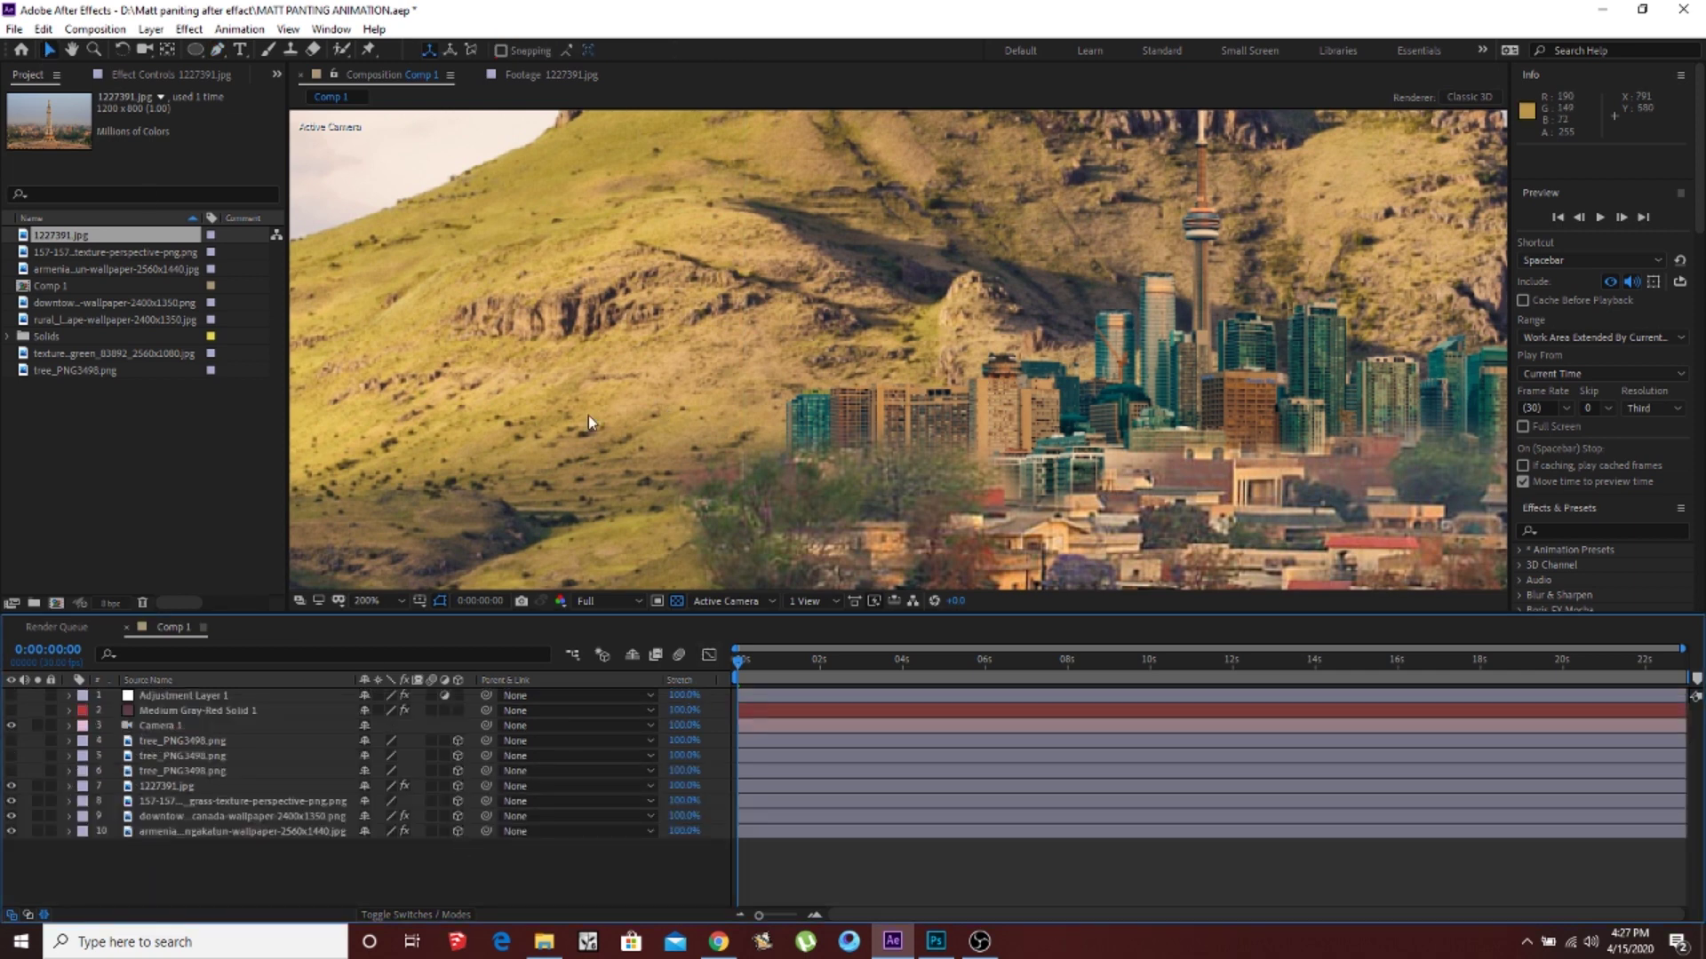
{"action": "left_click", "coordinate": [391, 593]}
{"action": "left_click", "coordinate": [391, 286]}
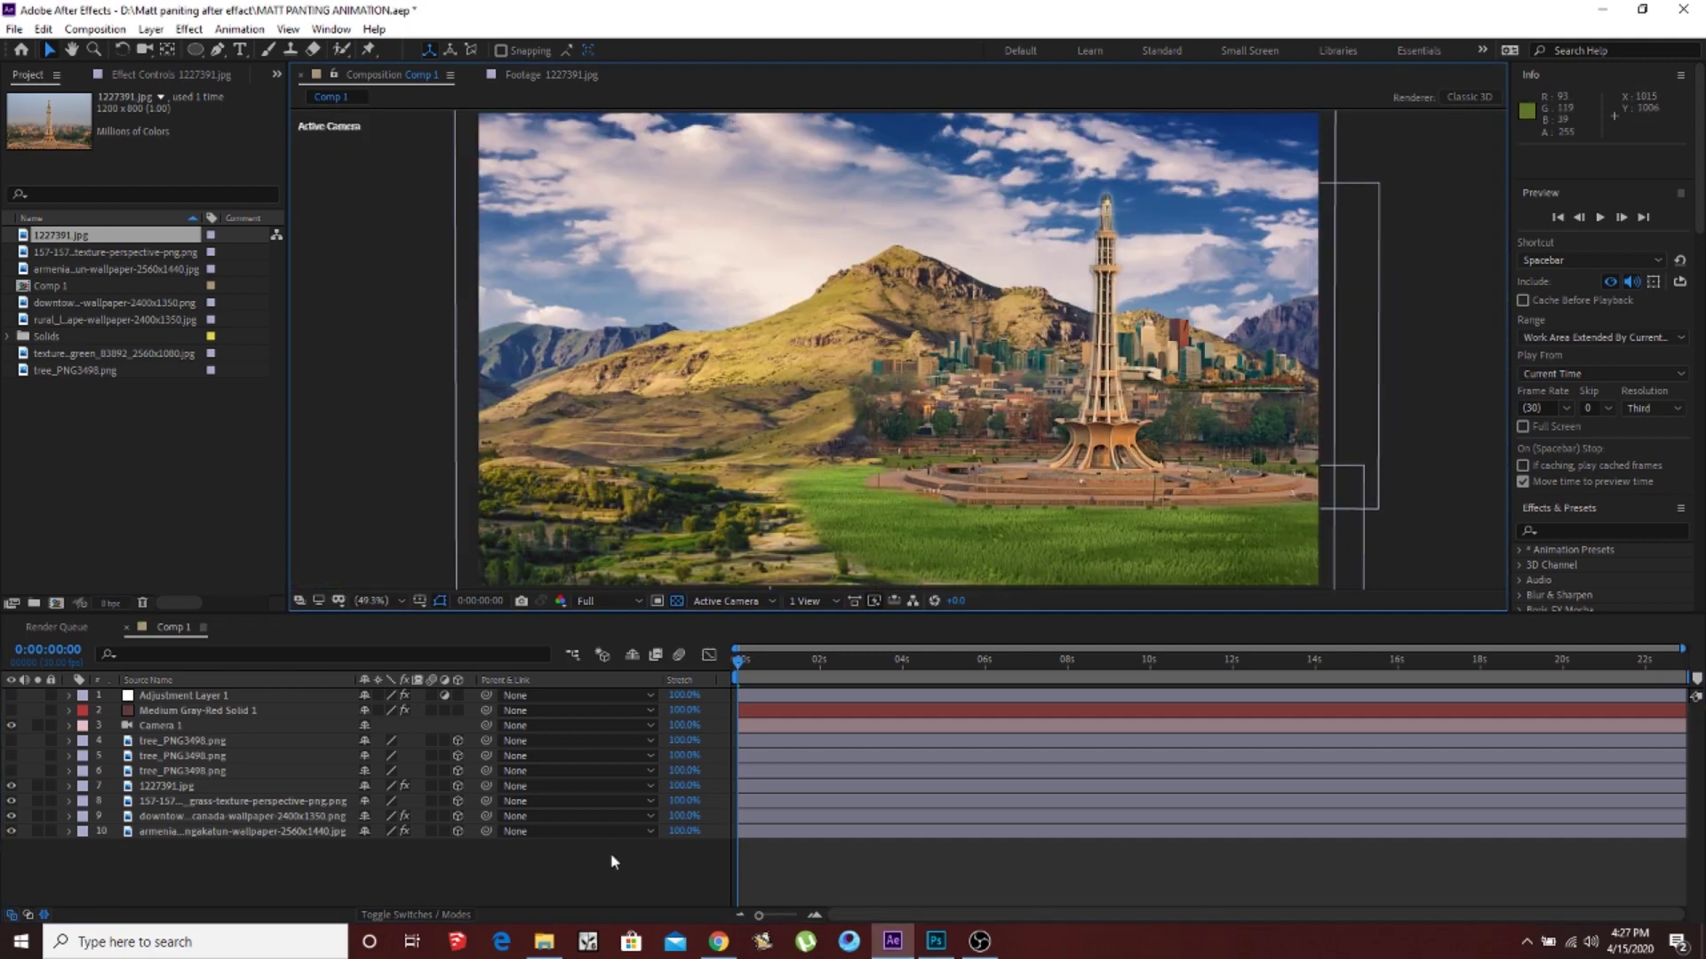
Step: Experiment with the Curves graph on the 1227391.jpg tower layer, leaving the RGB curve neutral
{"action": "left_click", "coordinate": [180, 77]}
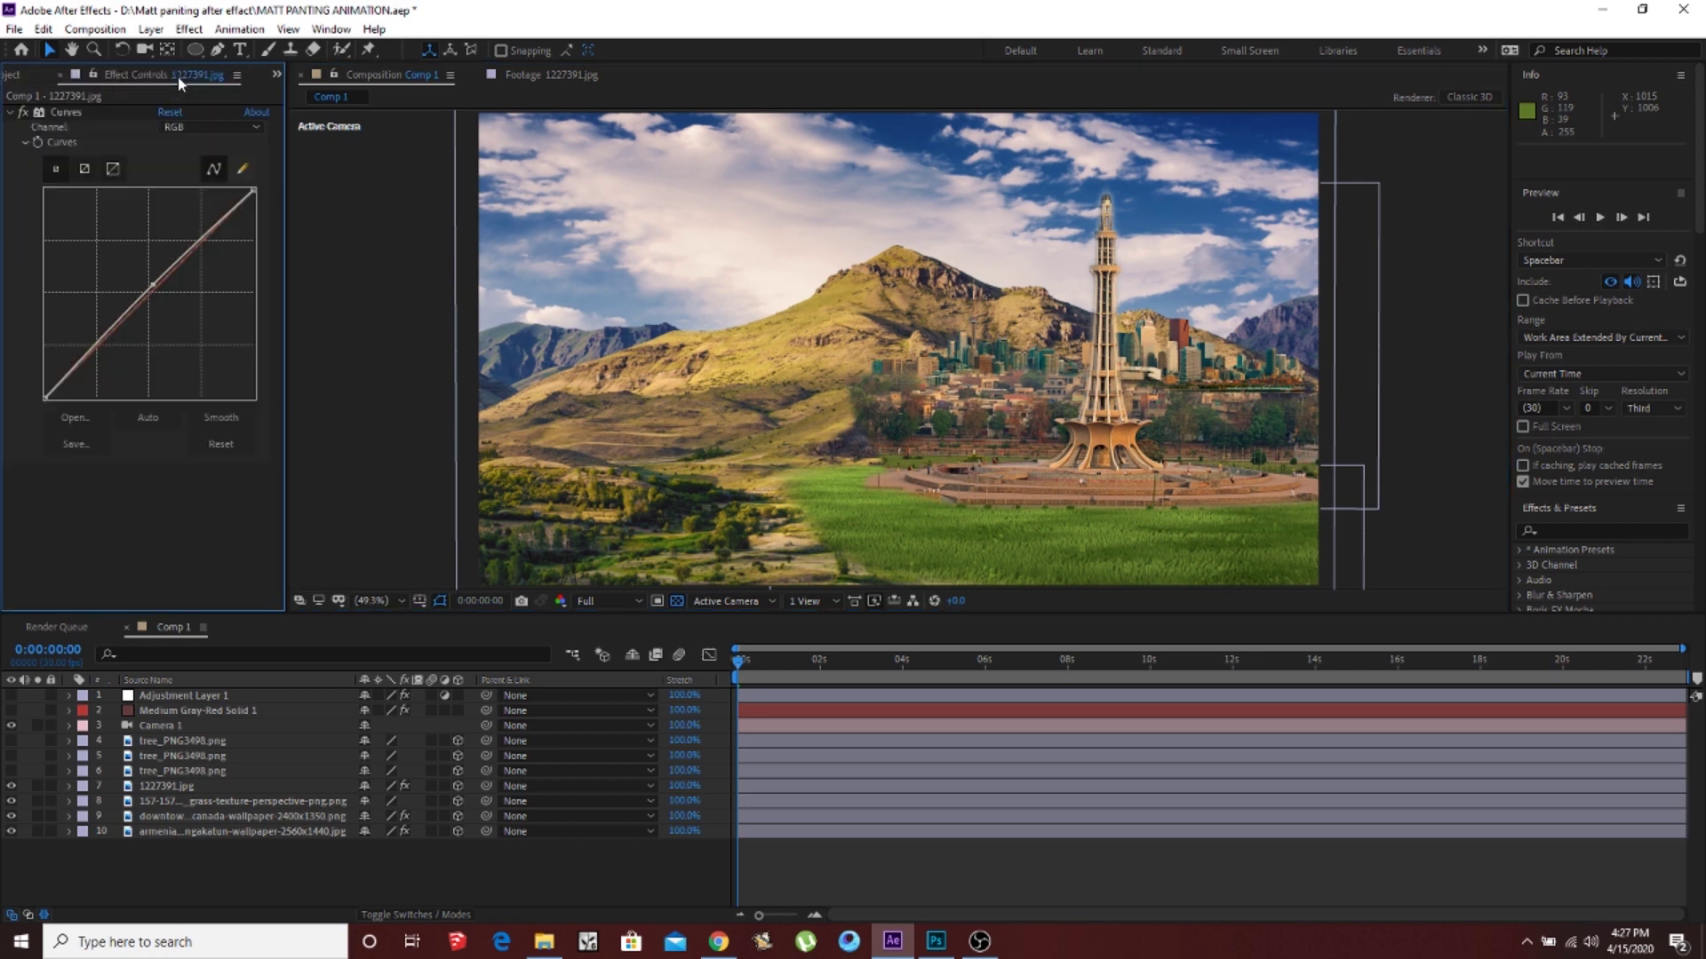
{"action": "left_click", "coordinate": [163, 785]}
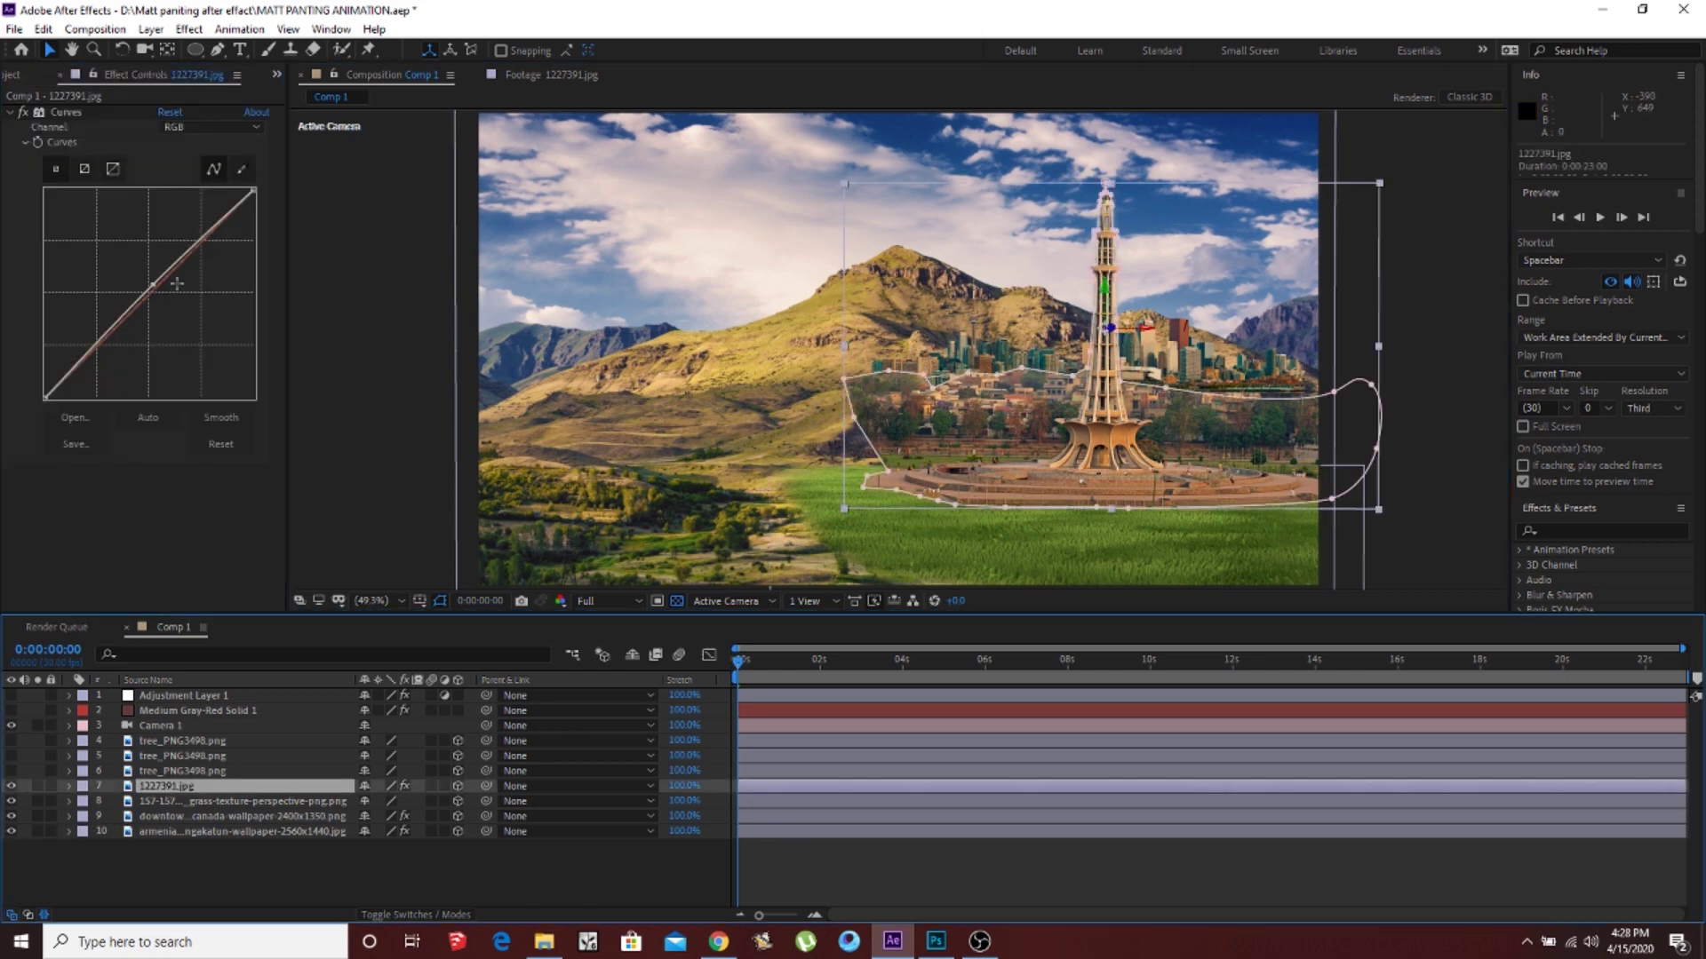
{"action": "left_click_drag", "start_coordinate": [144, 281], "coordinate": [153, 284]}
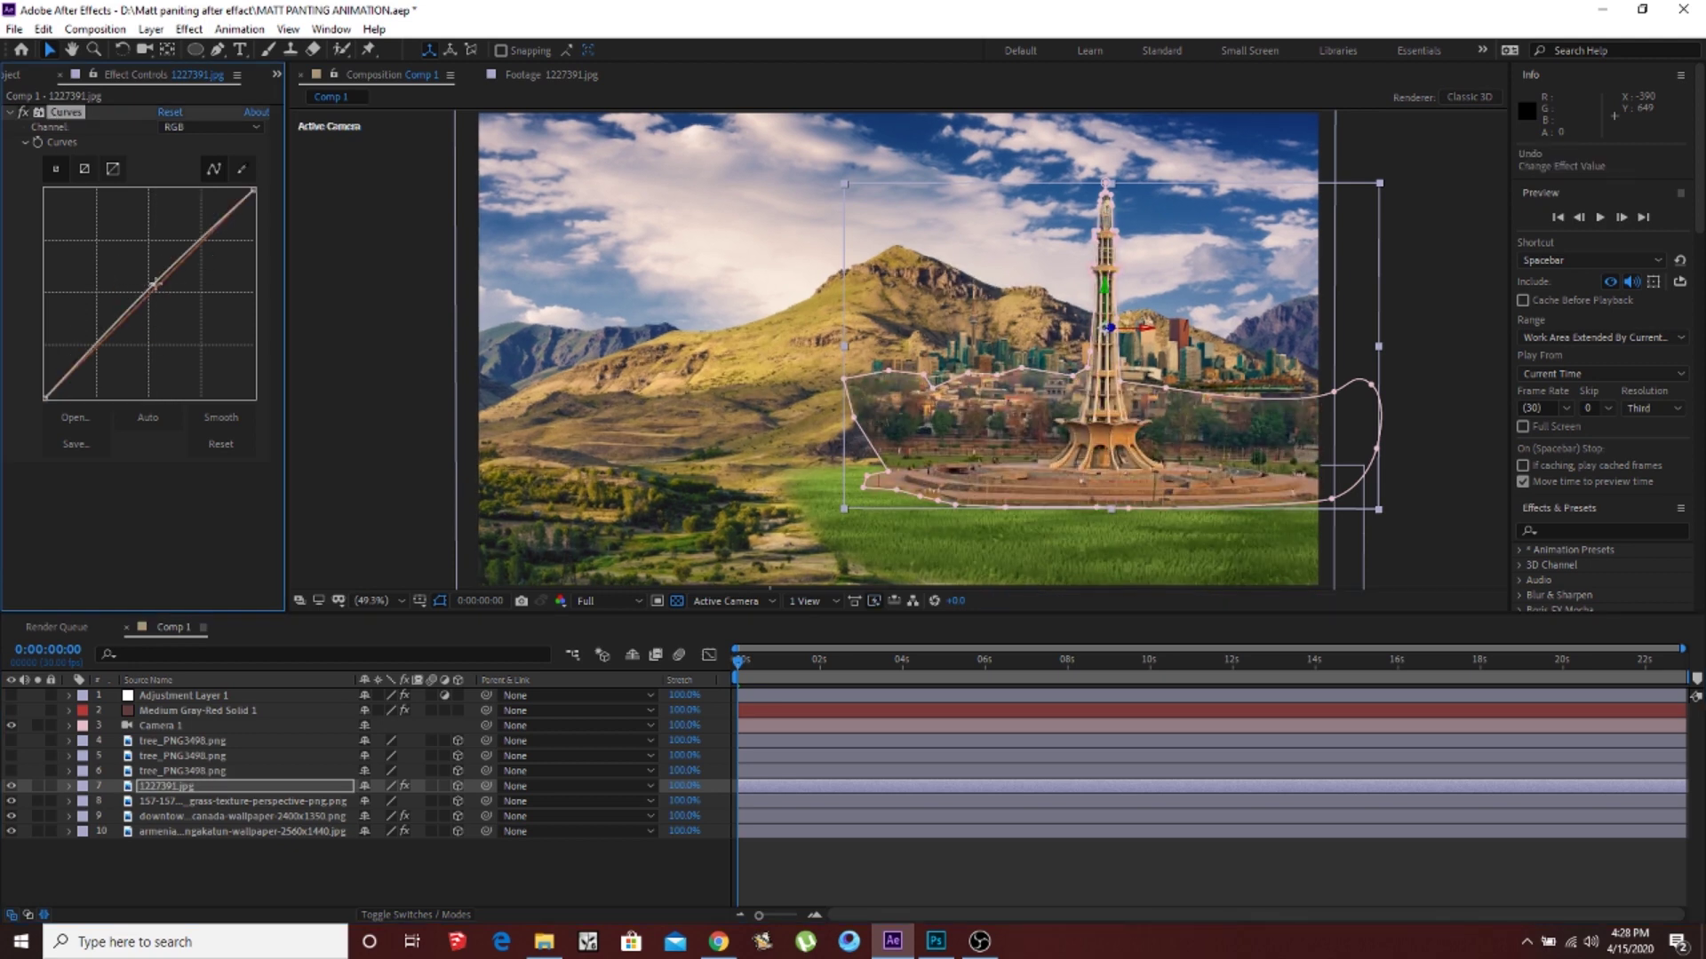
{"action": "left_click_drag", "start_coordinate": [155, 293], "coordinate": [156, 296]}
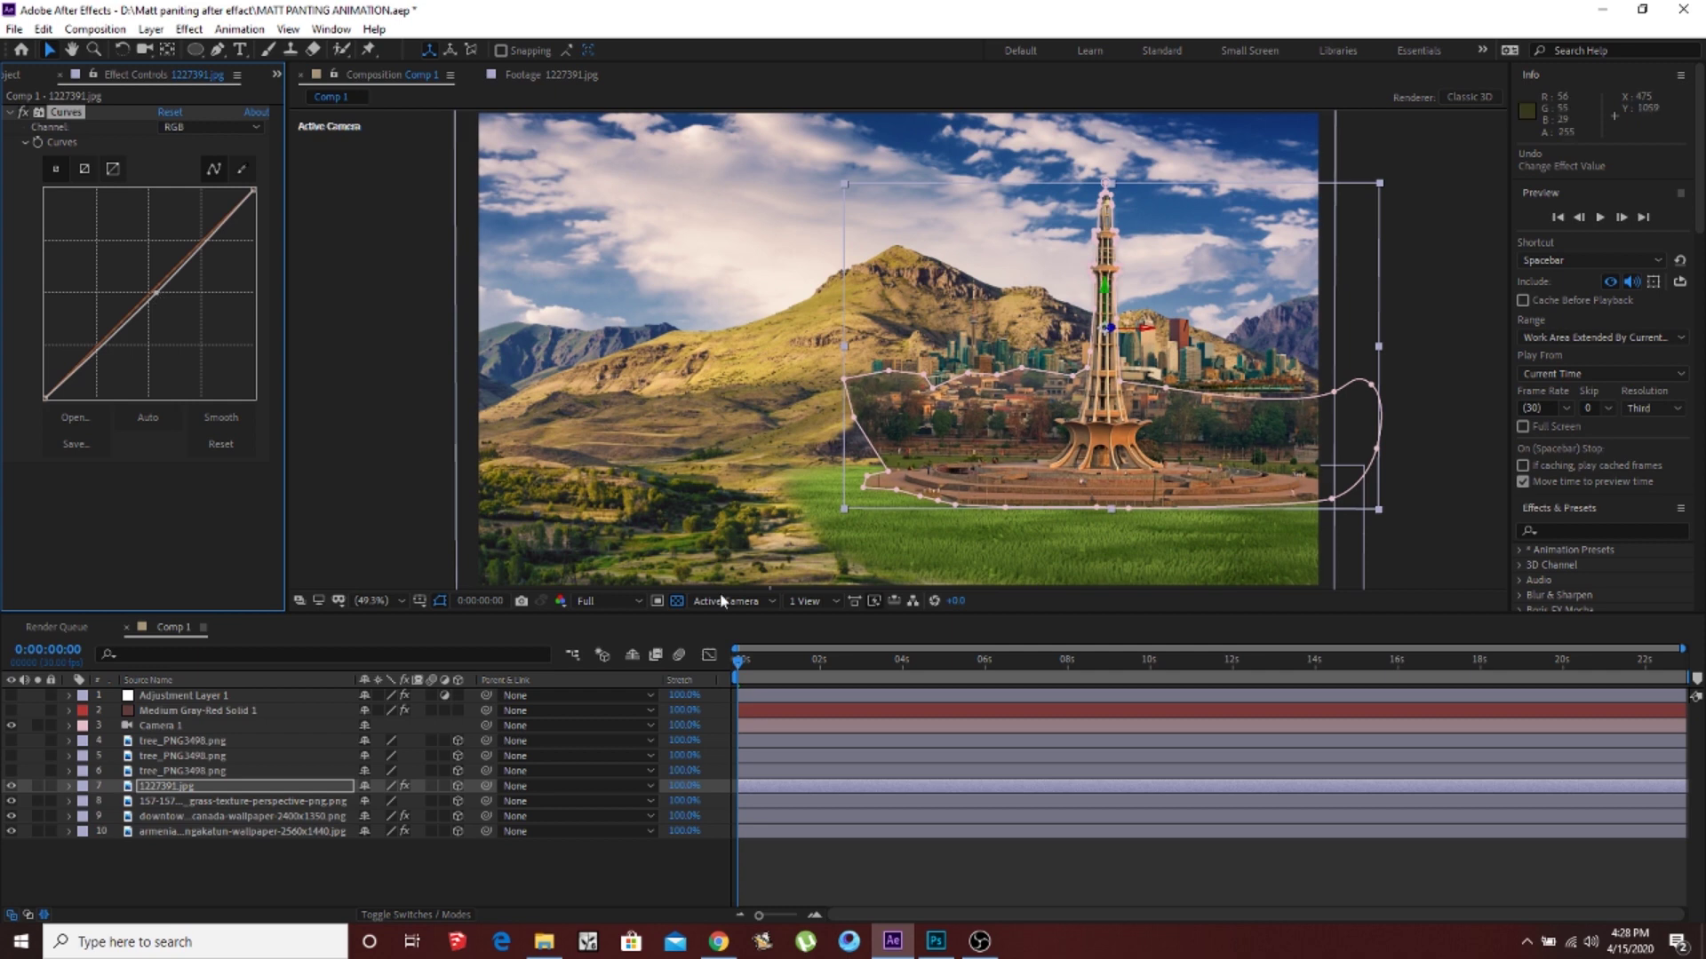
{"action": "left_click", "coordinate": [886, 867]}
{"action": "left_click", "coordinate": [882, 450]}
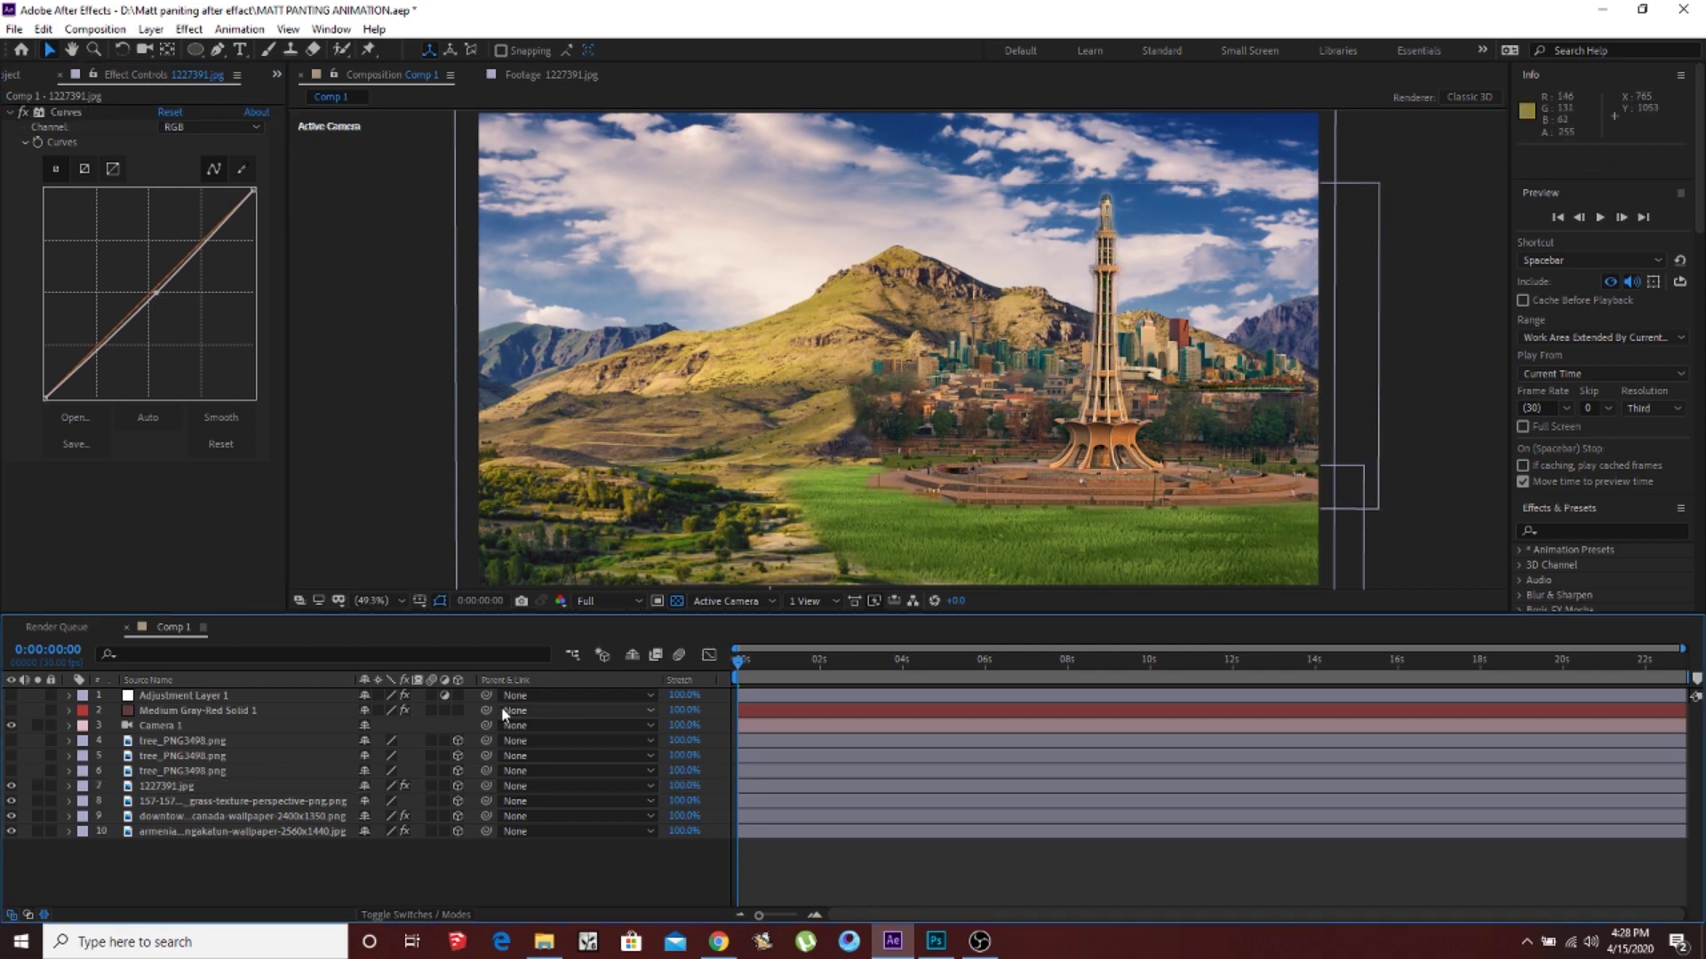
Step: Turn on tree layers 6, 5 and 4 for left, right and foreground trees, then switch to Chrome
{"action": "left_click", "coordinate": [157, 772]}
{"action": "left_click", "coordinate": [11, 772]}
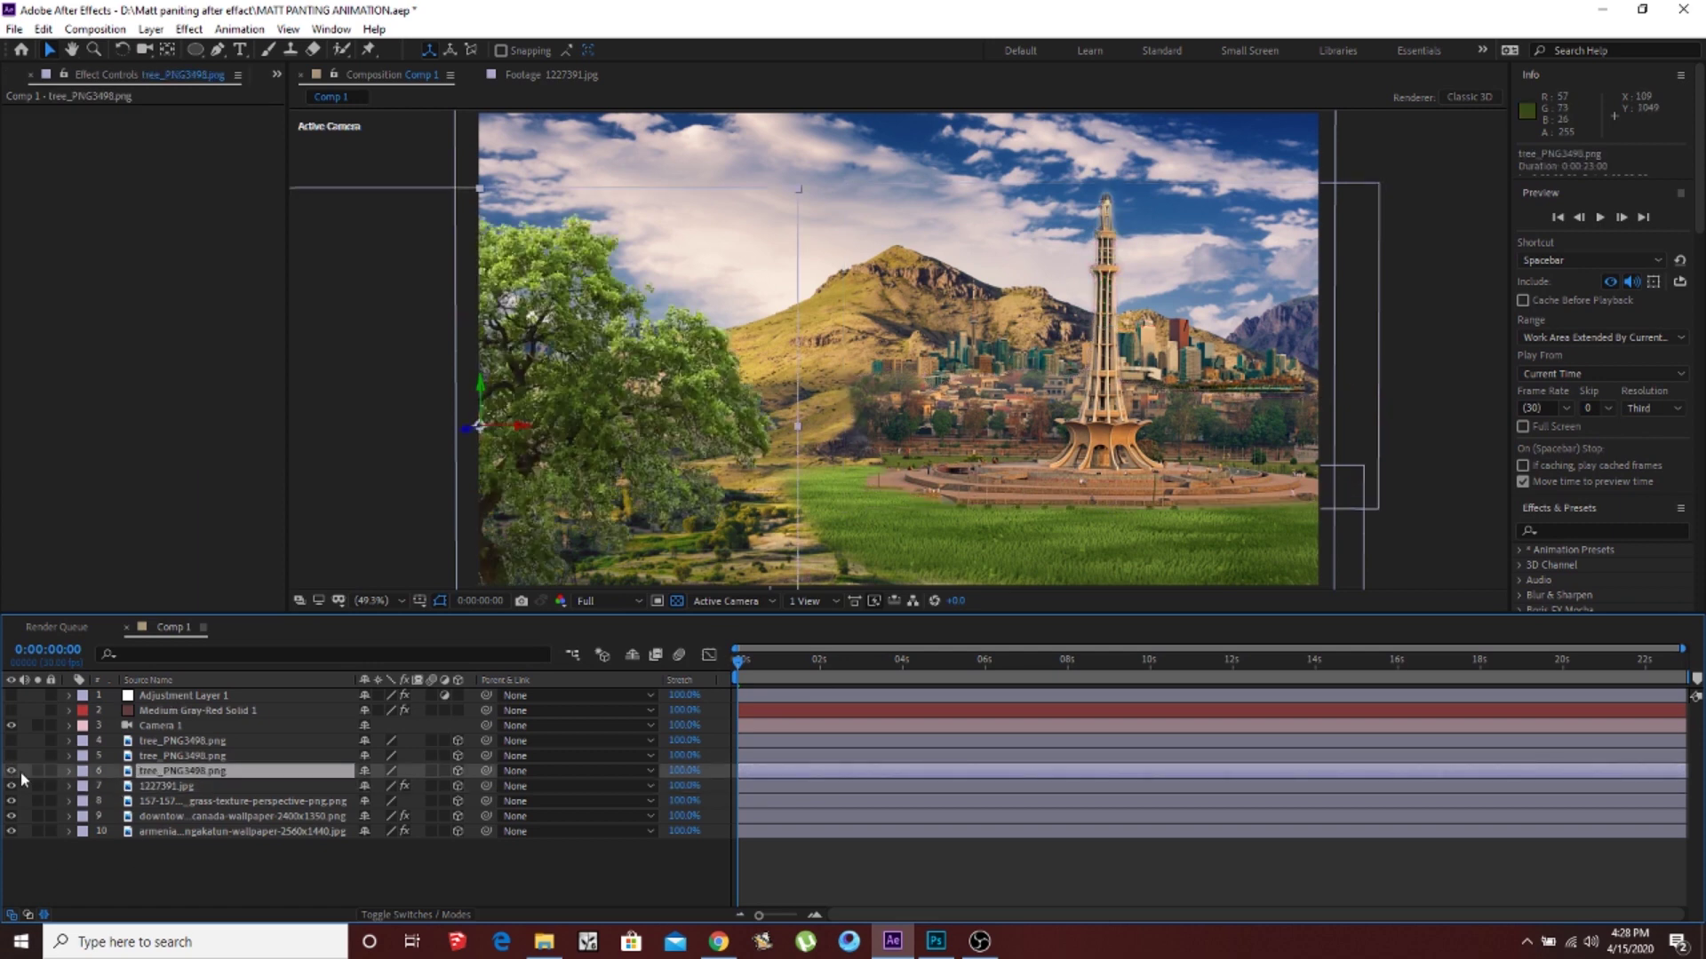
{"action": "left_click", "coordinate": [10, 756]}
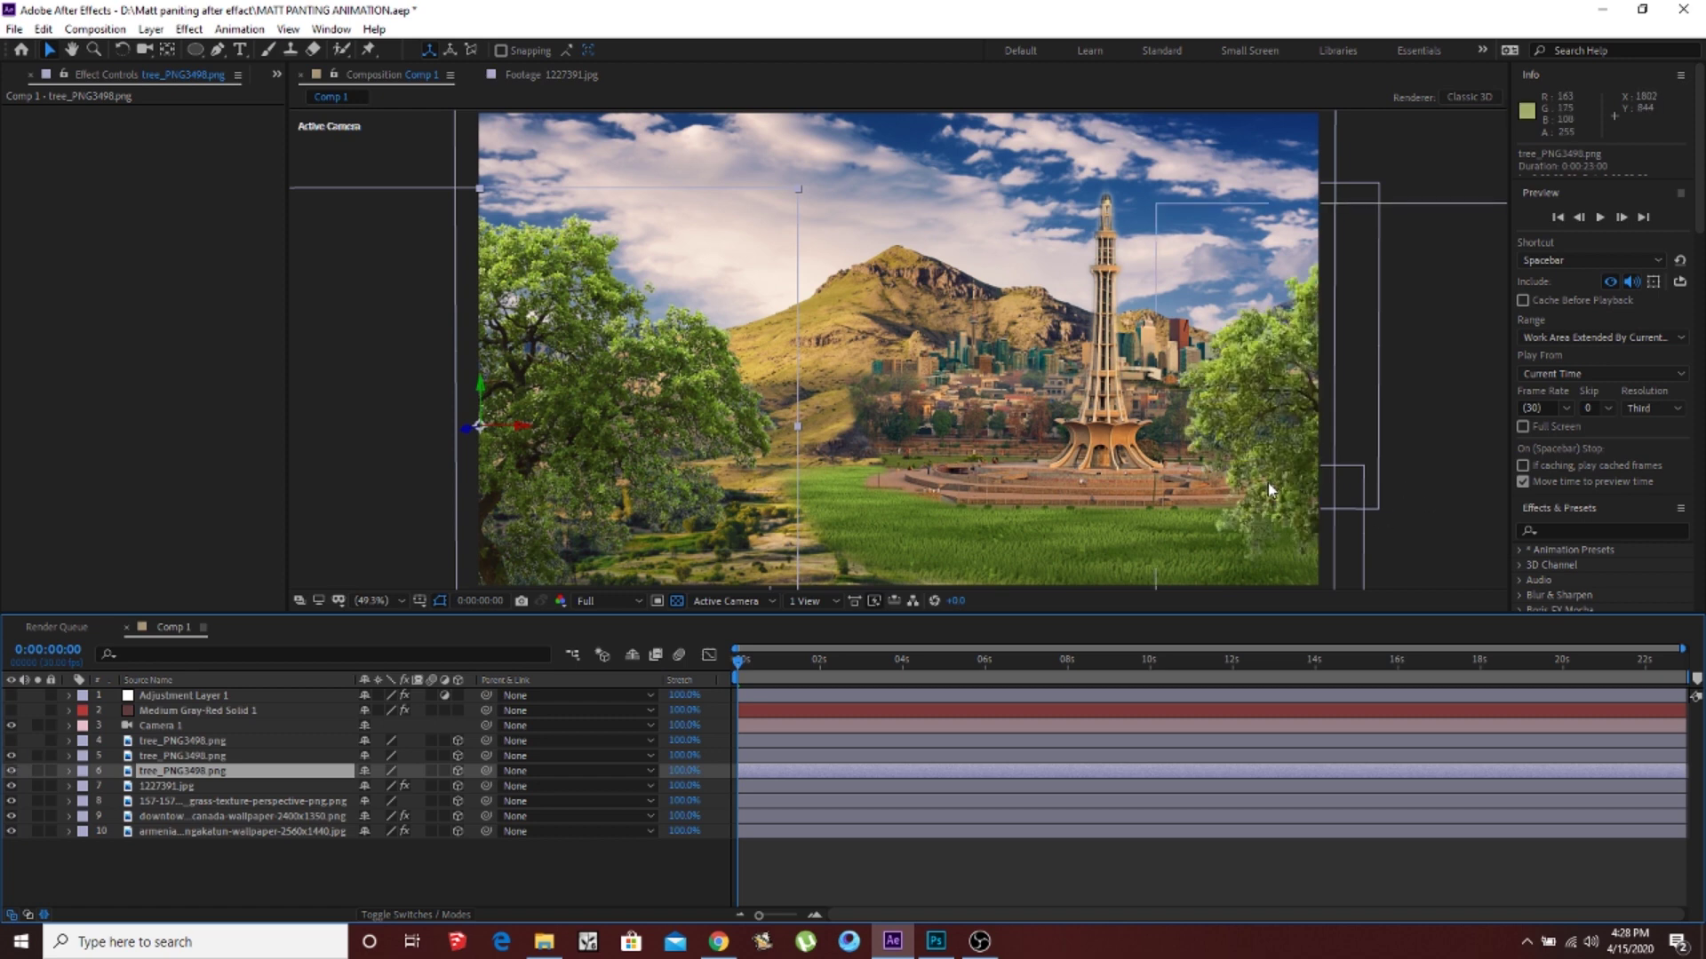
{"action": "left_click", "coordinate": [174, 756]}
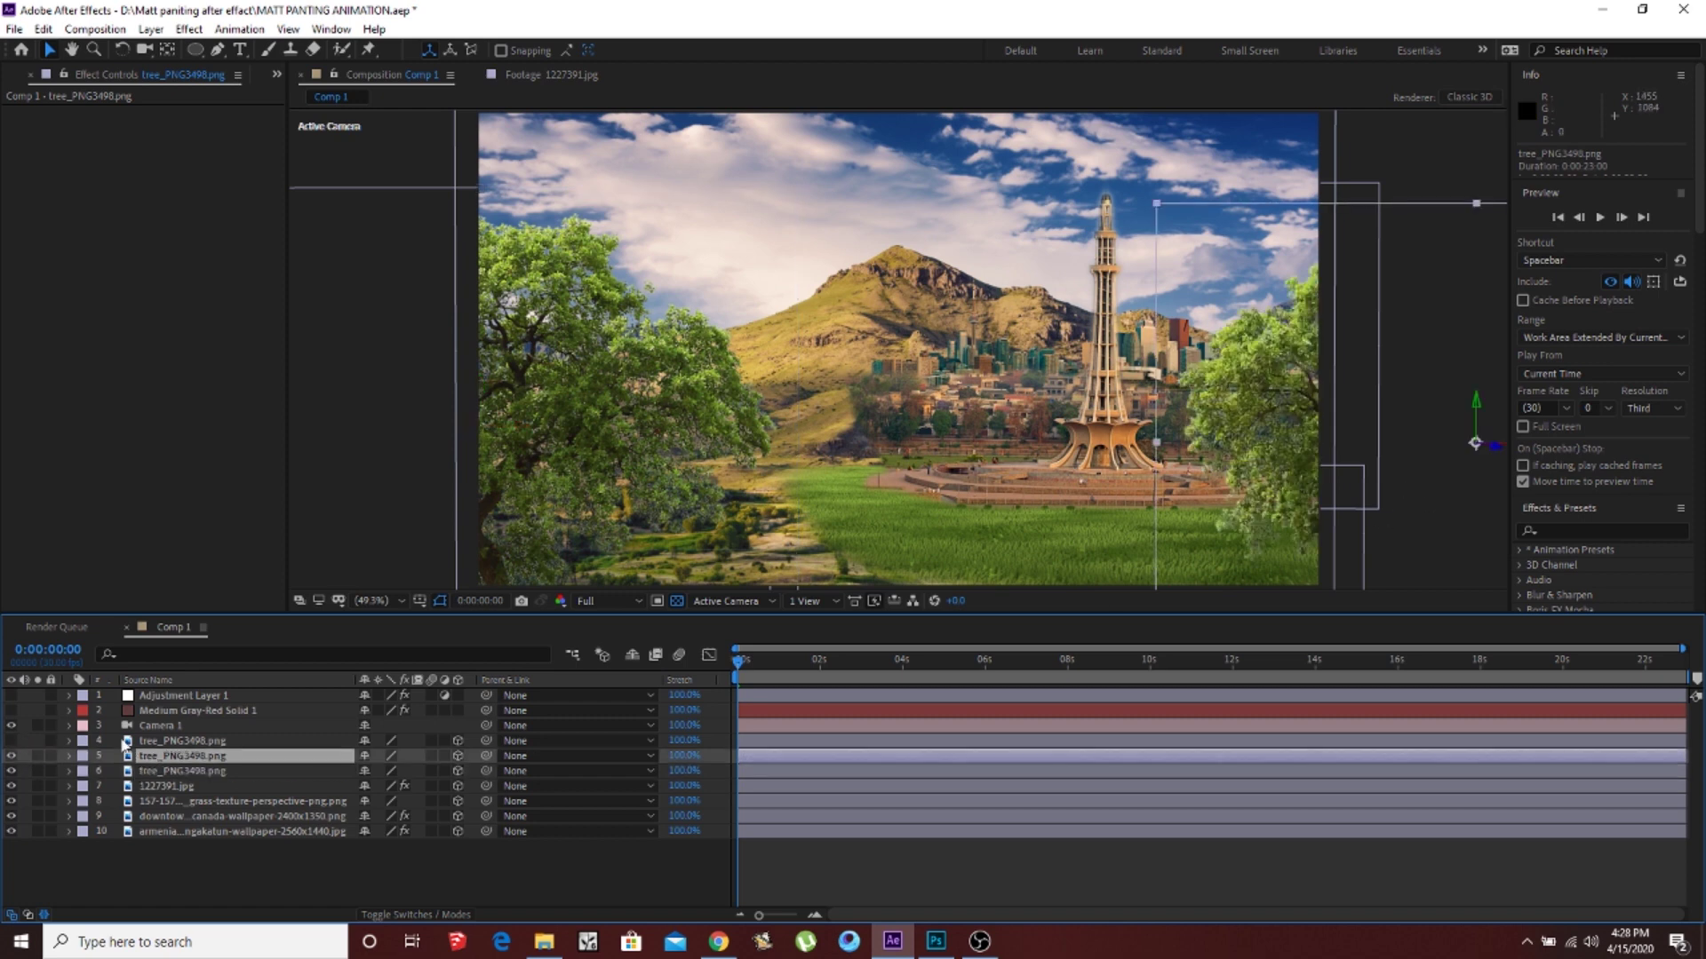
{"action": "left_click", "coordinate": [160, 740]}
{"action": "left_click", "coordinate": [11, 741]}
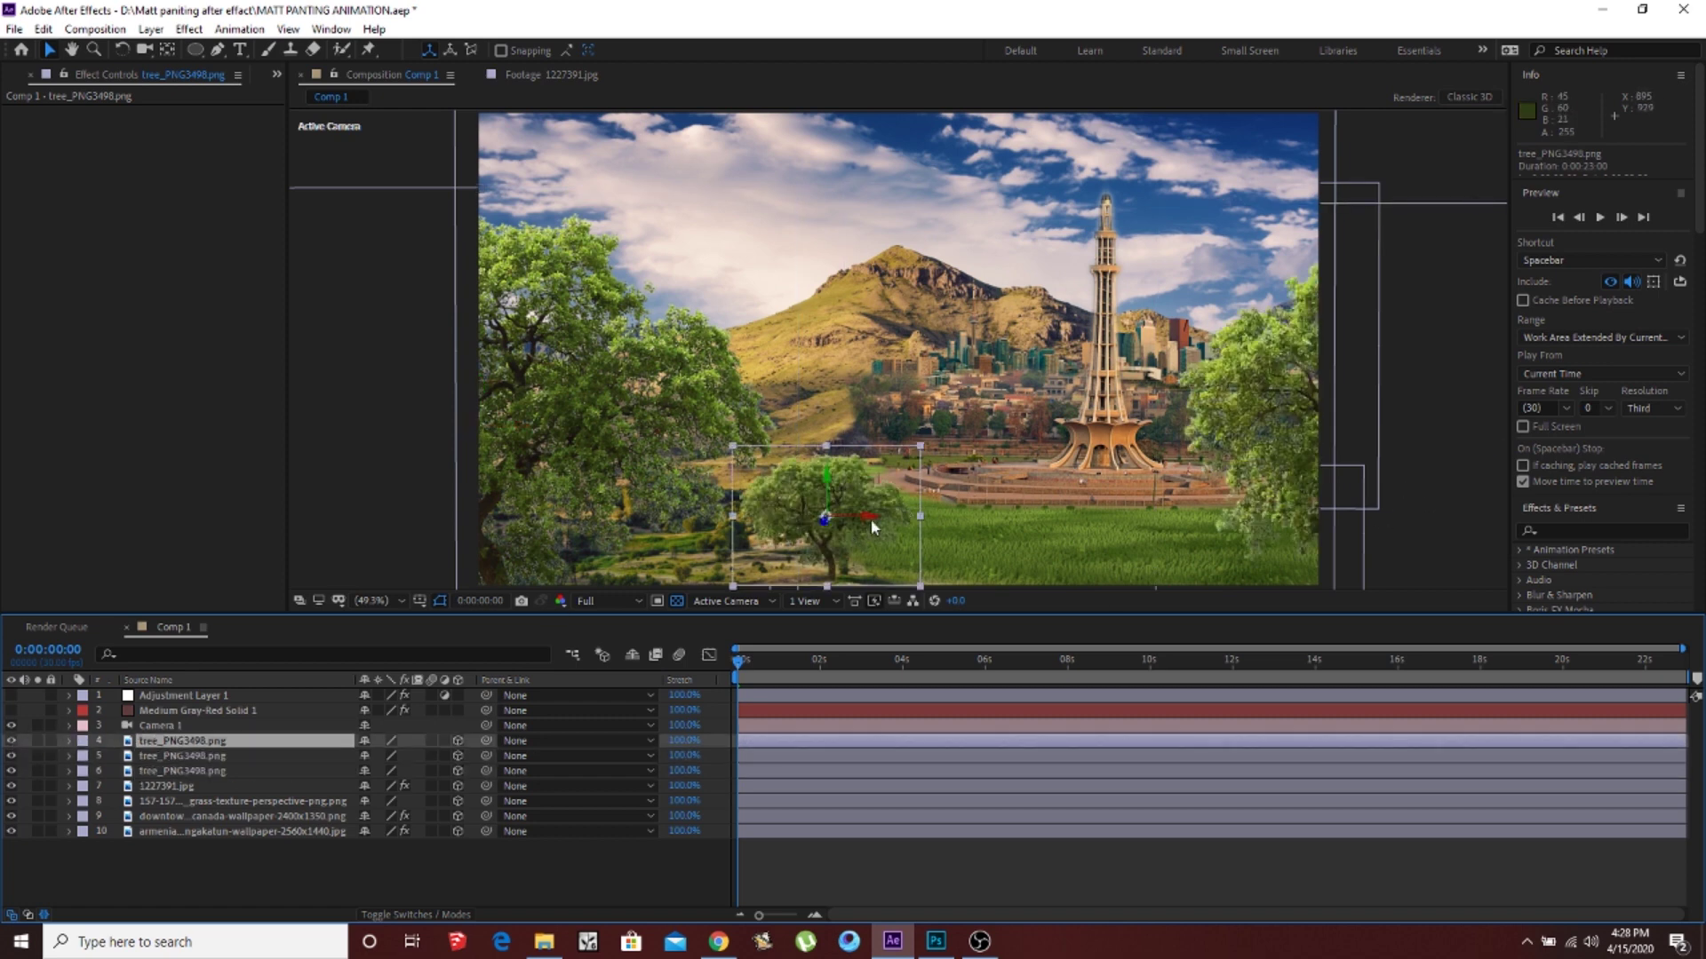
{"action": "left_click", "coordinate": [718, 941]}
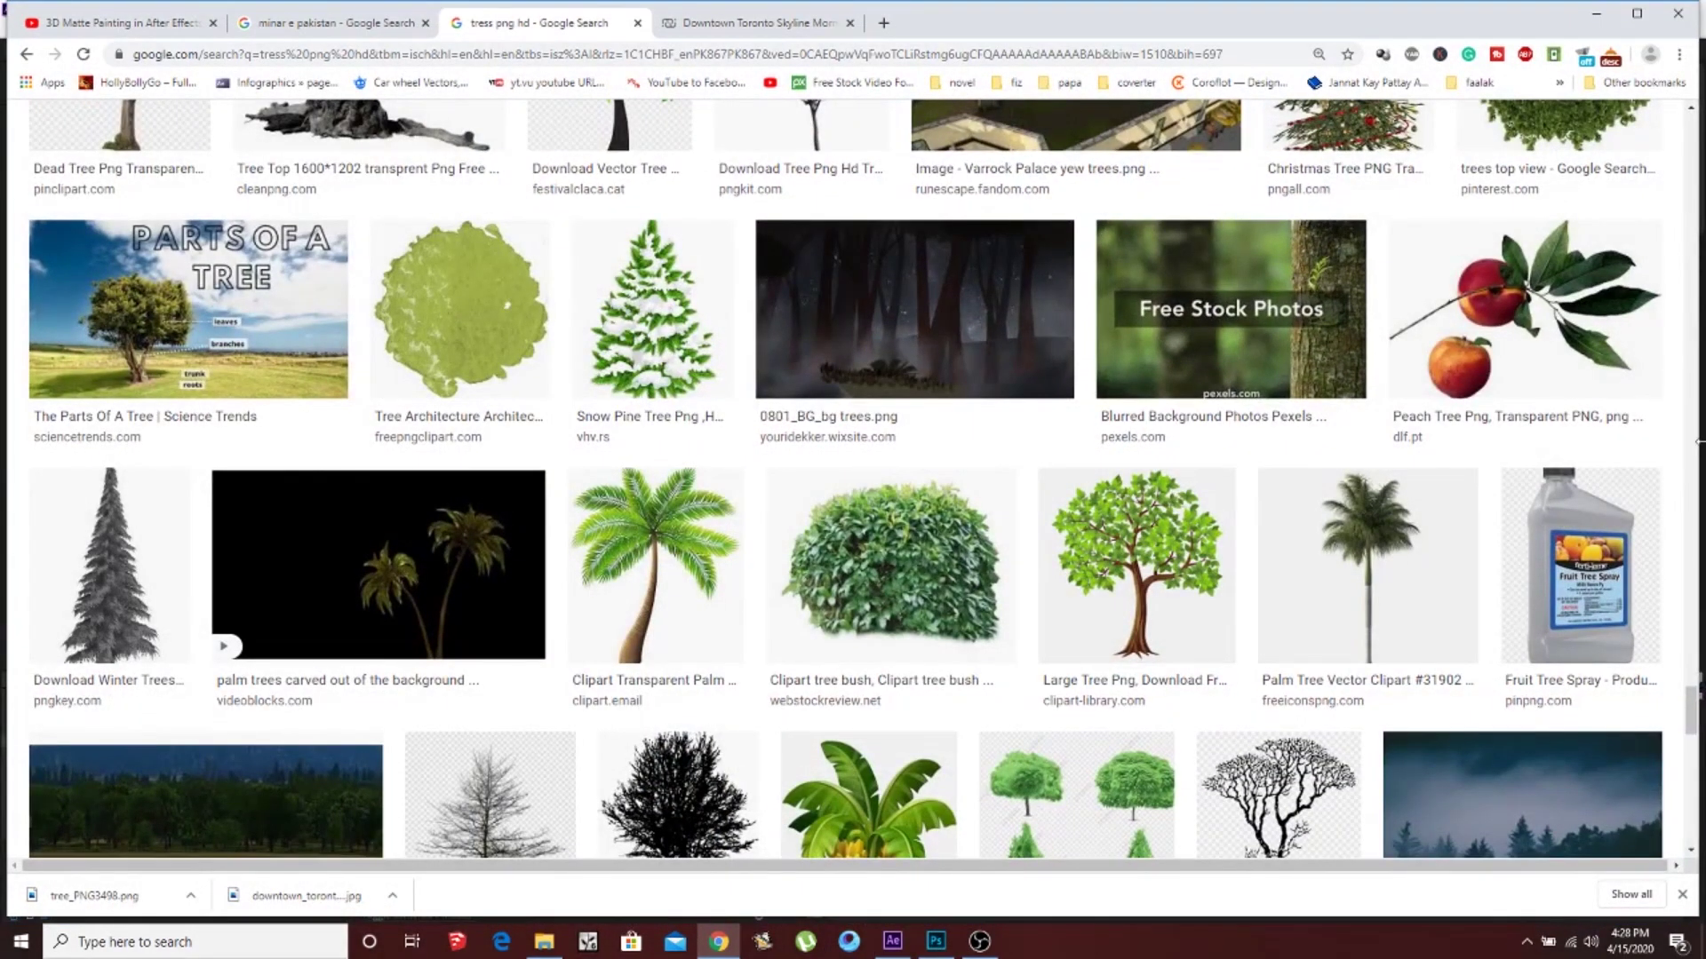
Step: Scroll up through the Chrome tree PNG results and return to After Effects
{"action": "left_click_drag", "start_coordinate": [1693, 708], "coordinate": [1691, 133]}
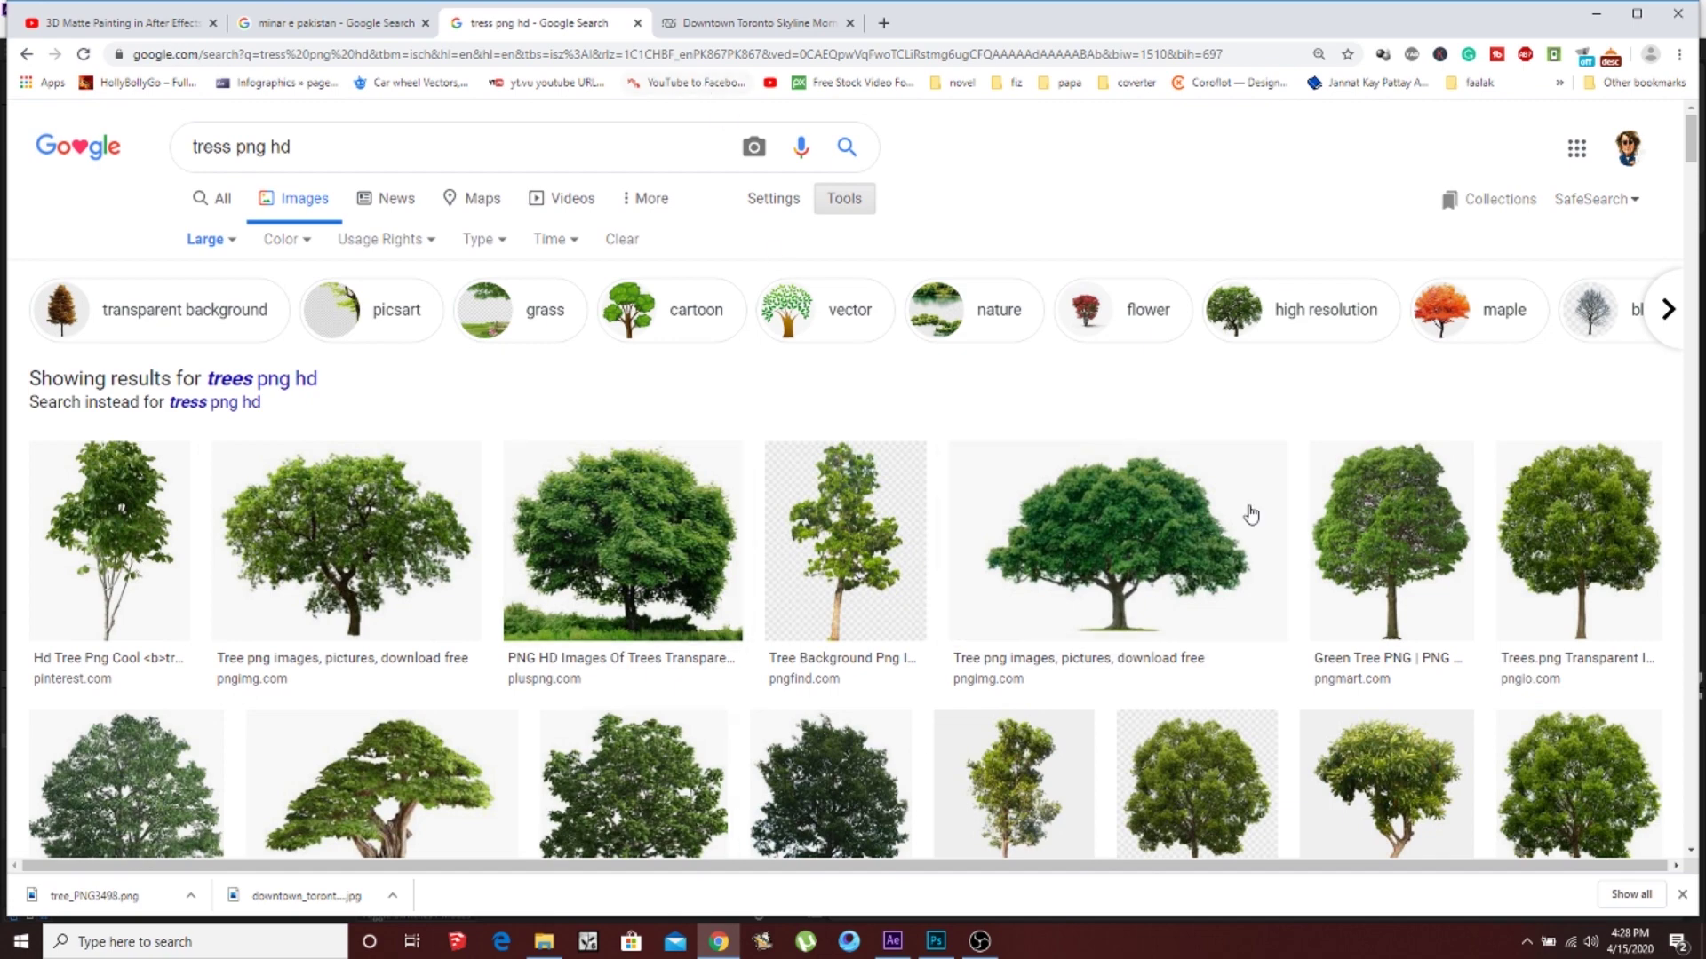
{"action": "left_click", "coordinate": [893, 941]}
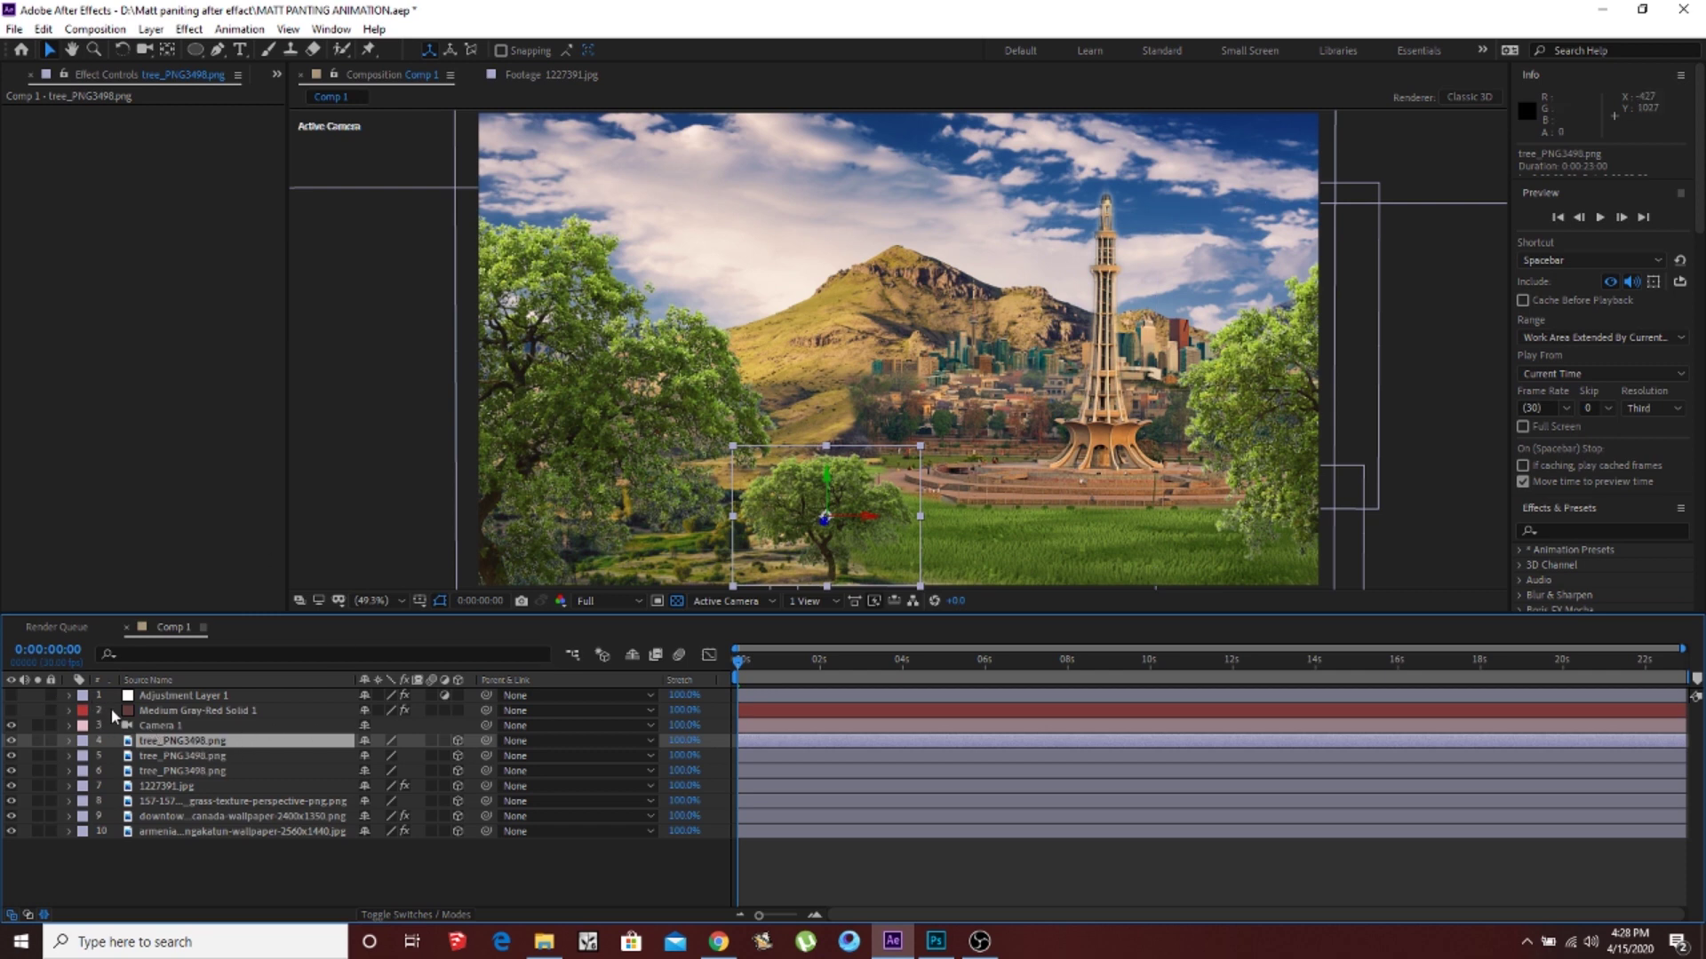
Step: Show the Optical Flares solid and Adjustment Layer 1, and expand Camera 1's Transform properties
{"action": "left_click", "coordinate": [162, 711]}
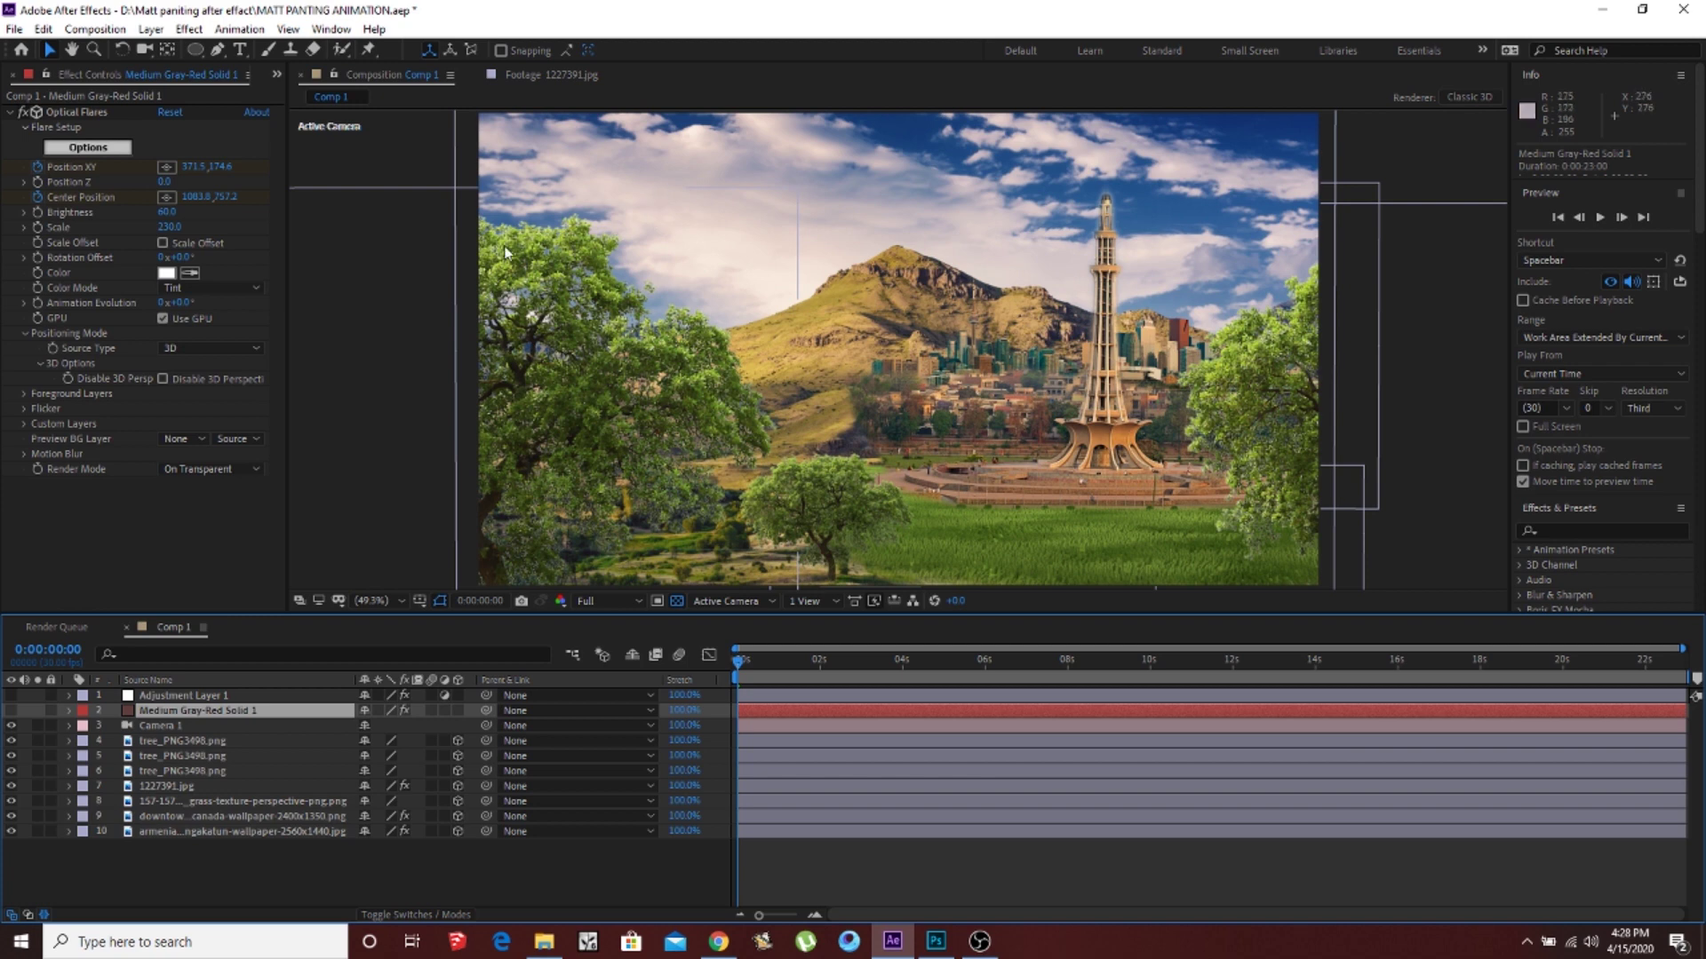
{"action": "left_click", "coordinate": [10, 711]}
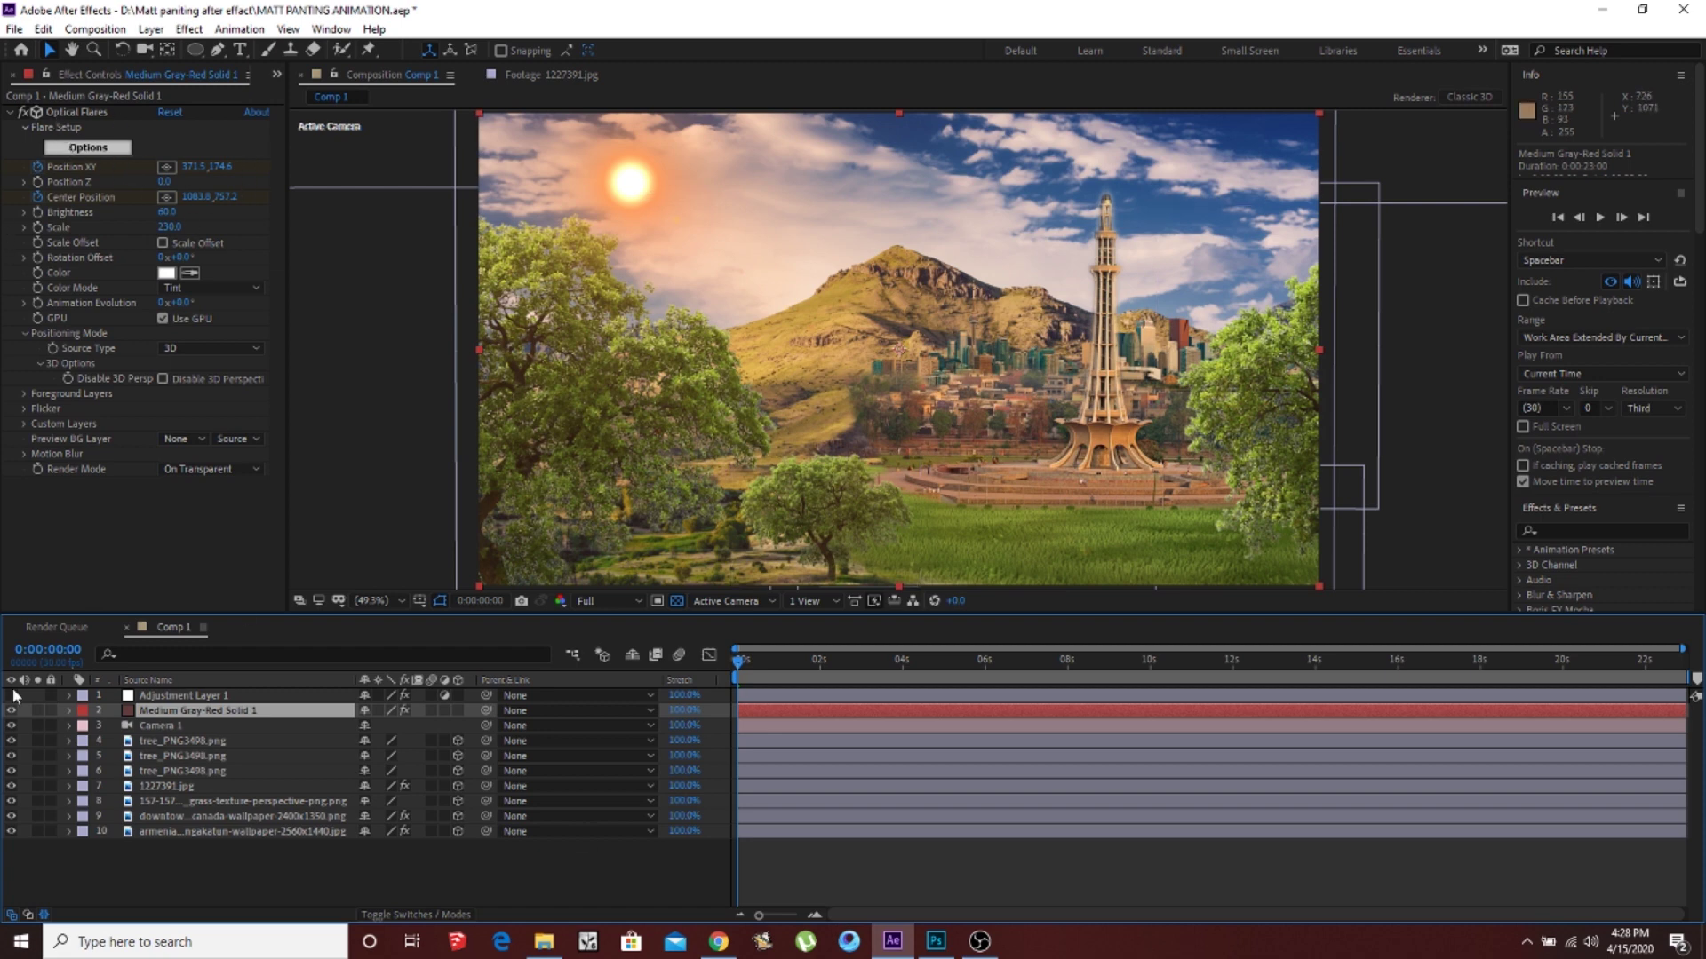
{"action": "left_click", "coordinate": [177, 696]}
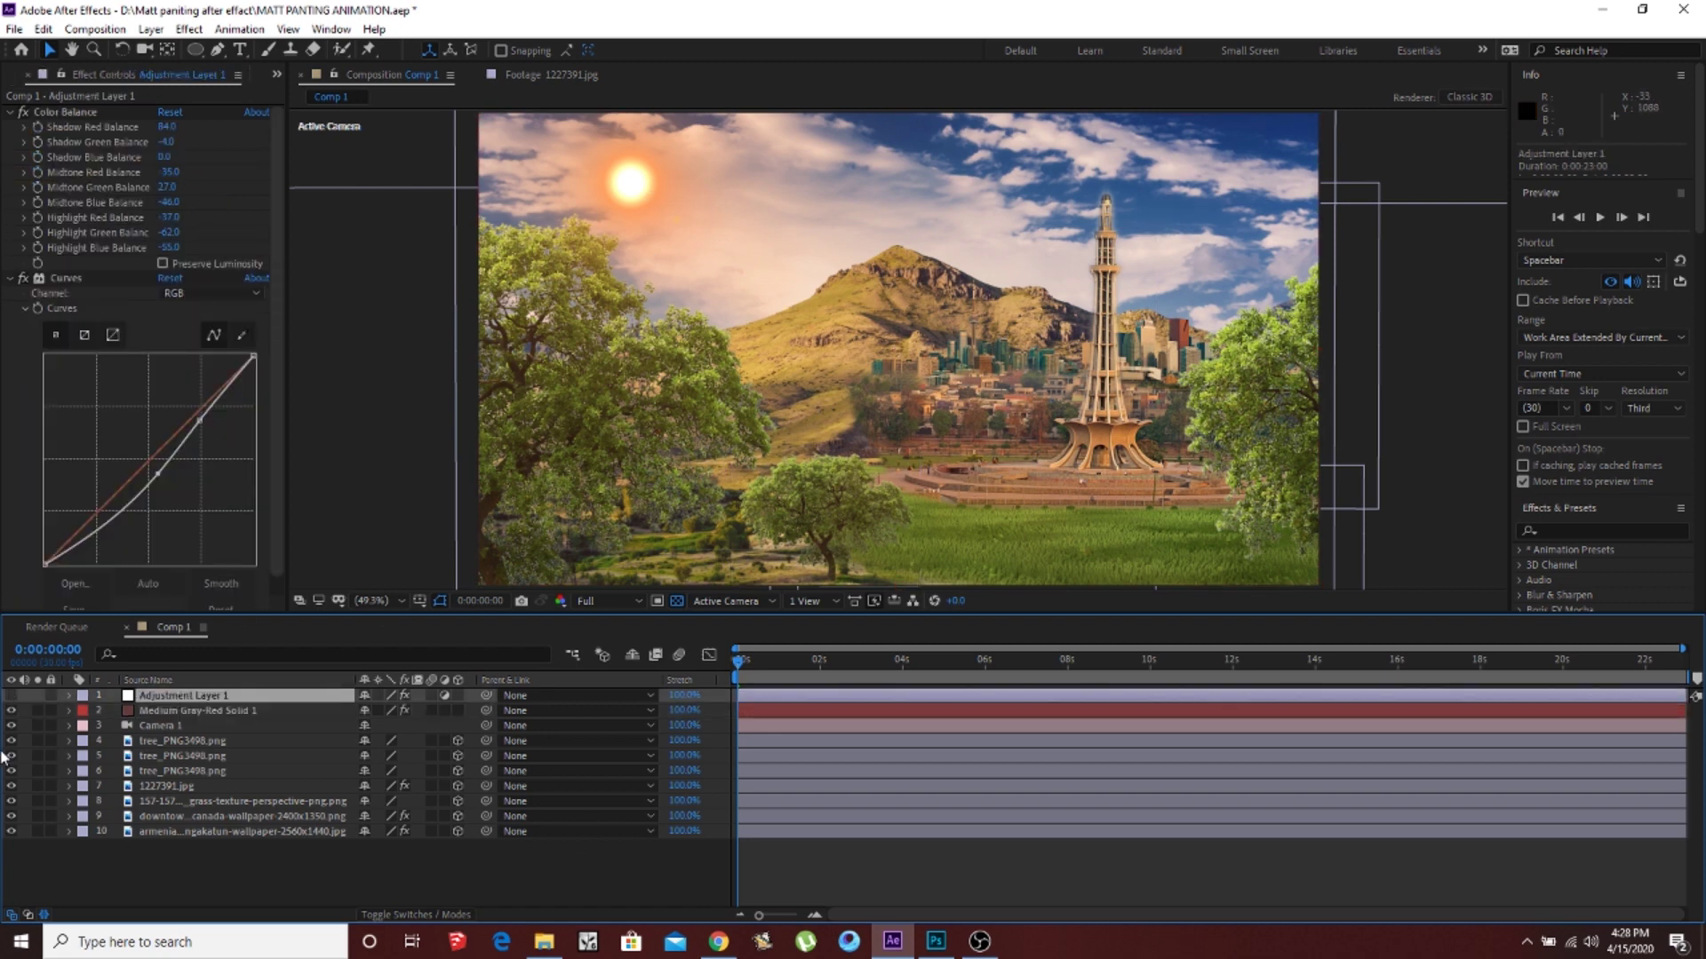
{"action": "left_click", "coordinate": [11, 695]}
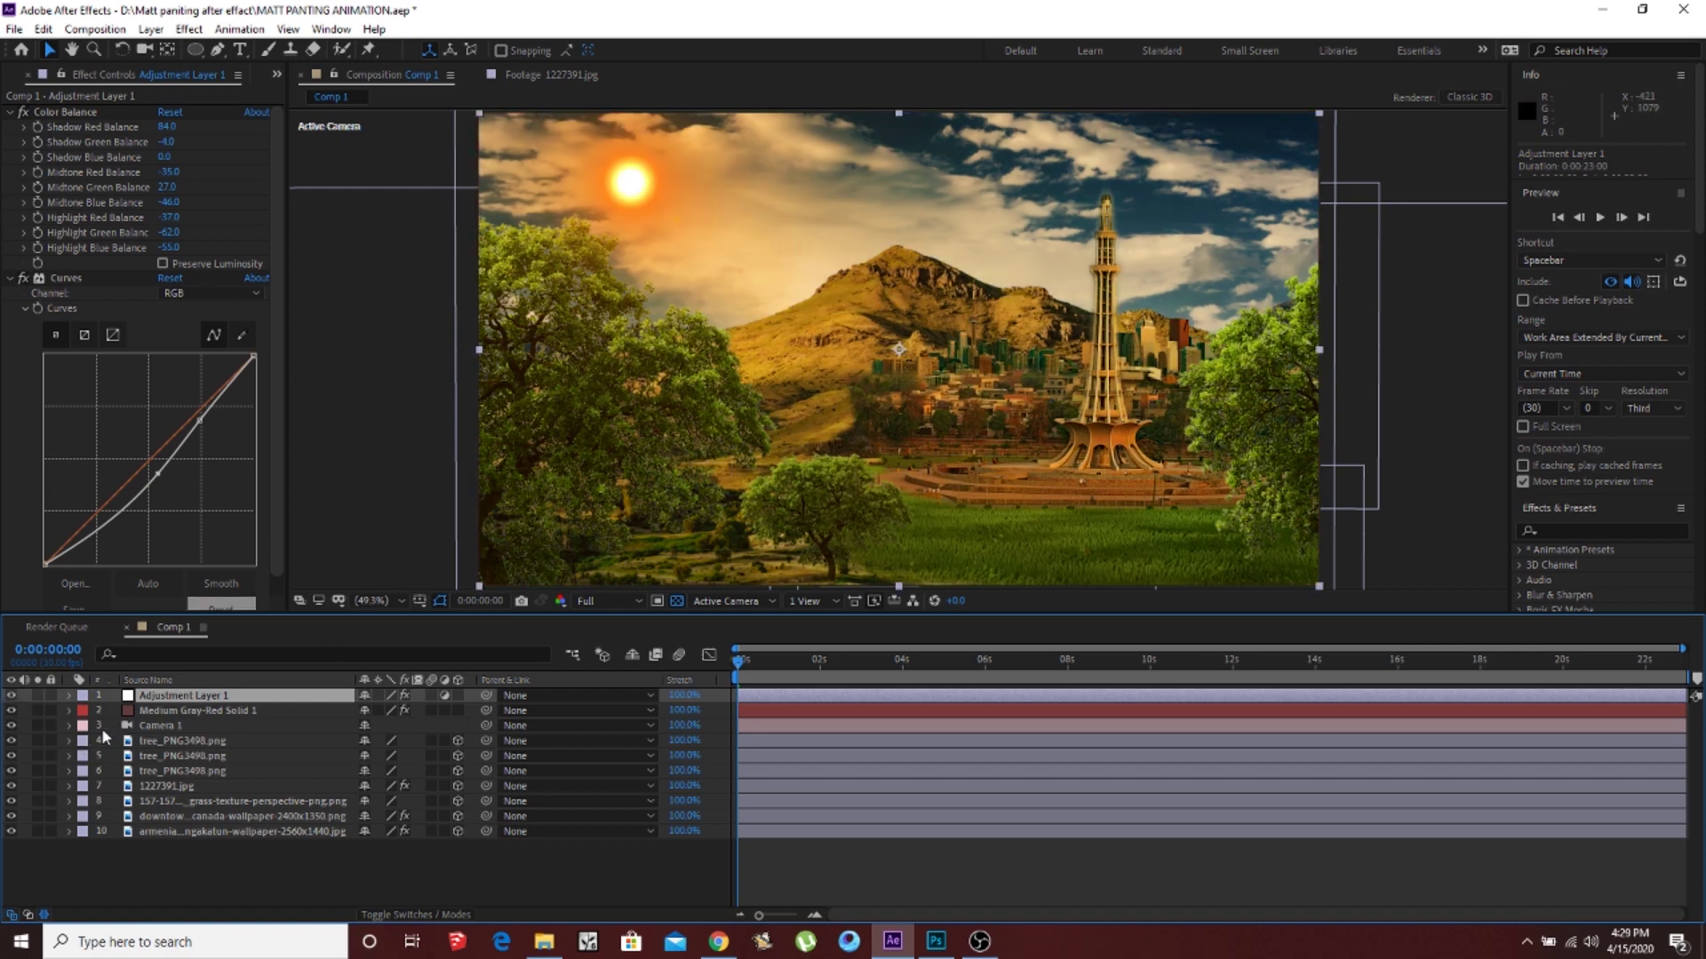
{"action": "left_click", "coordinate": [69, 726]}
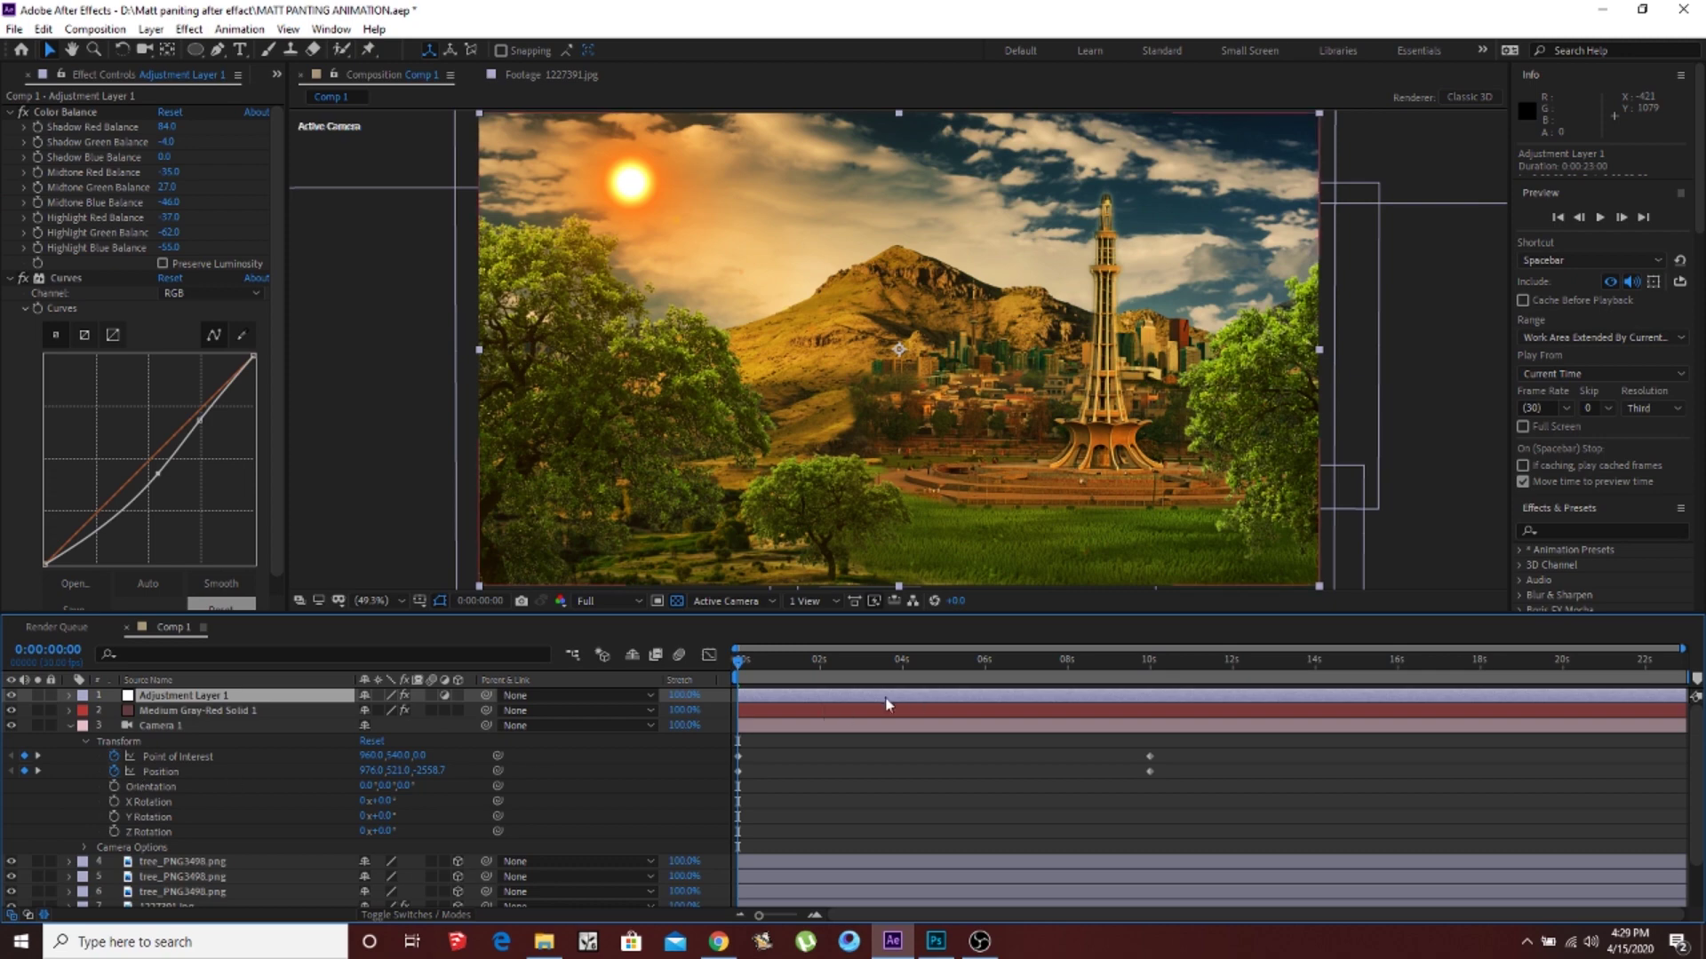
{"action": "left_click", "coordinate": [39, 771]}
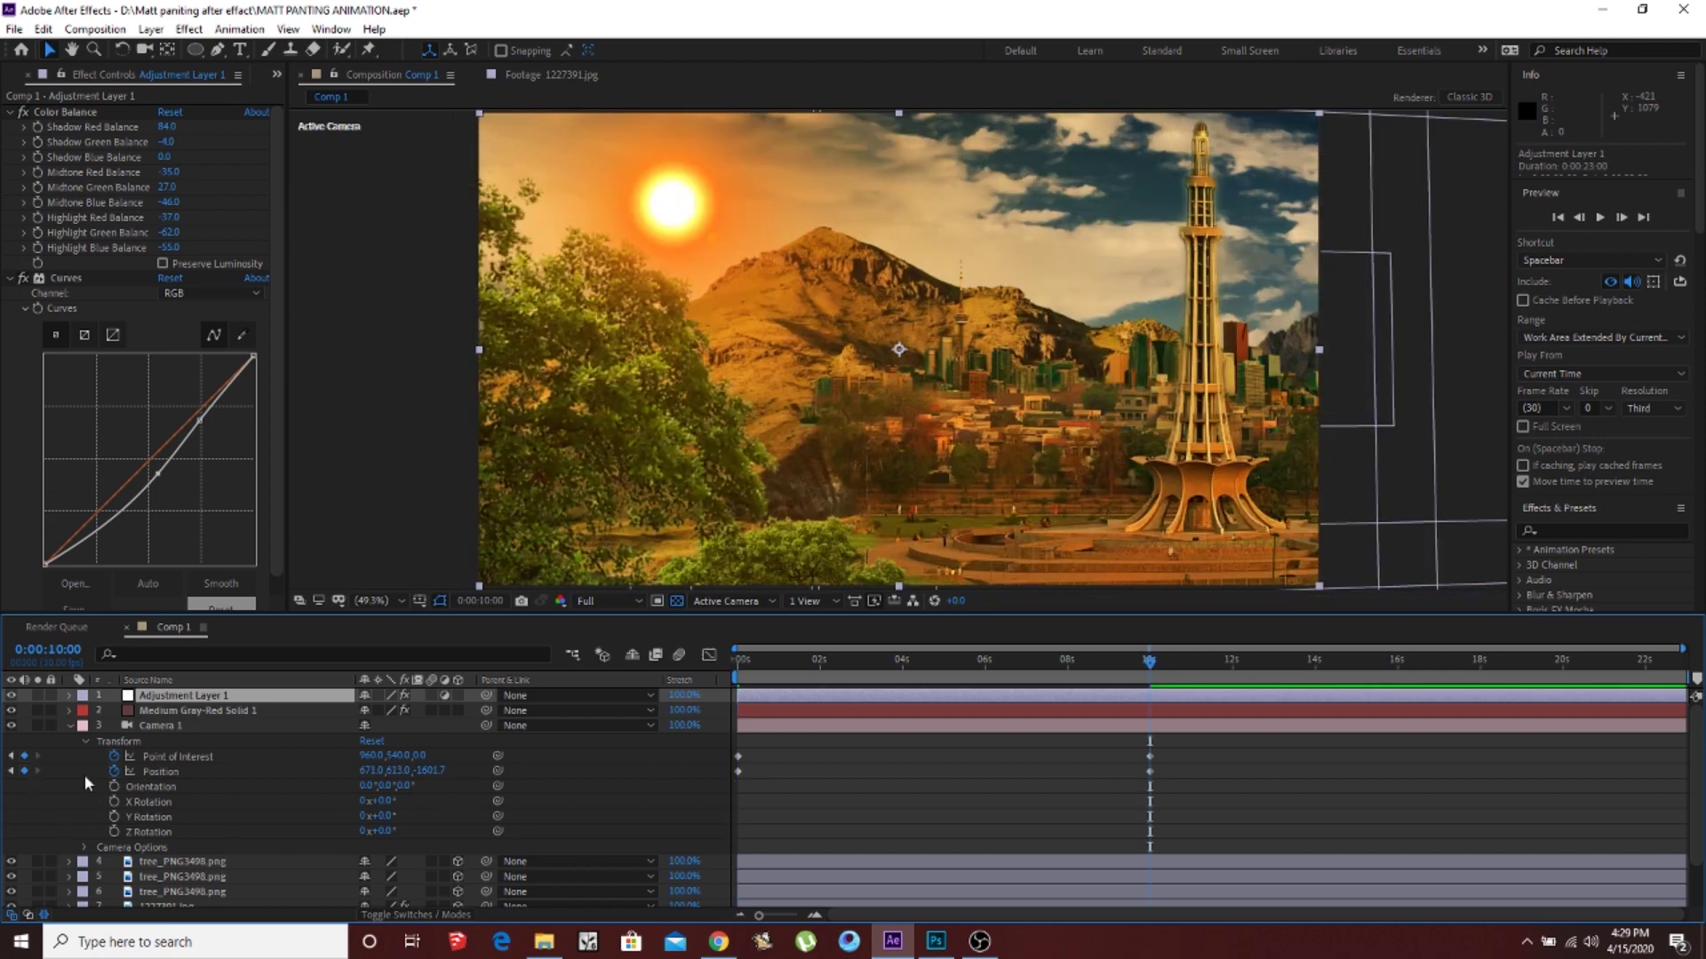
{"action": "left_click", "coordinate": [11, 772]}
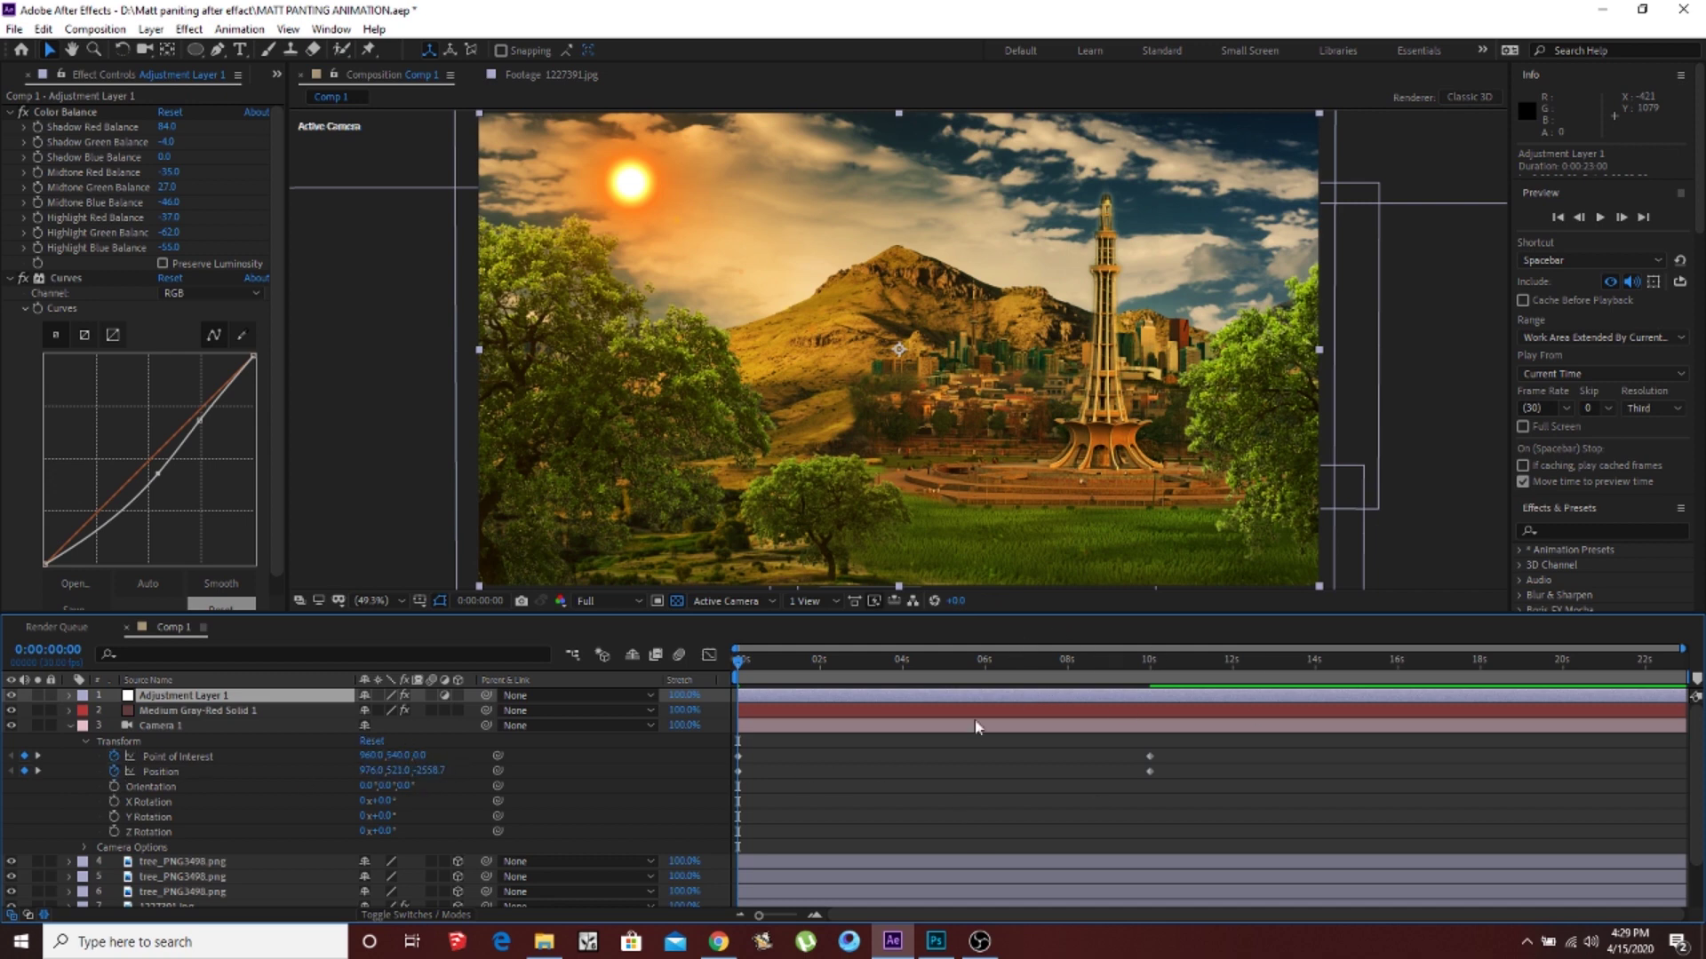
{"action": "key", "text": "space"}
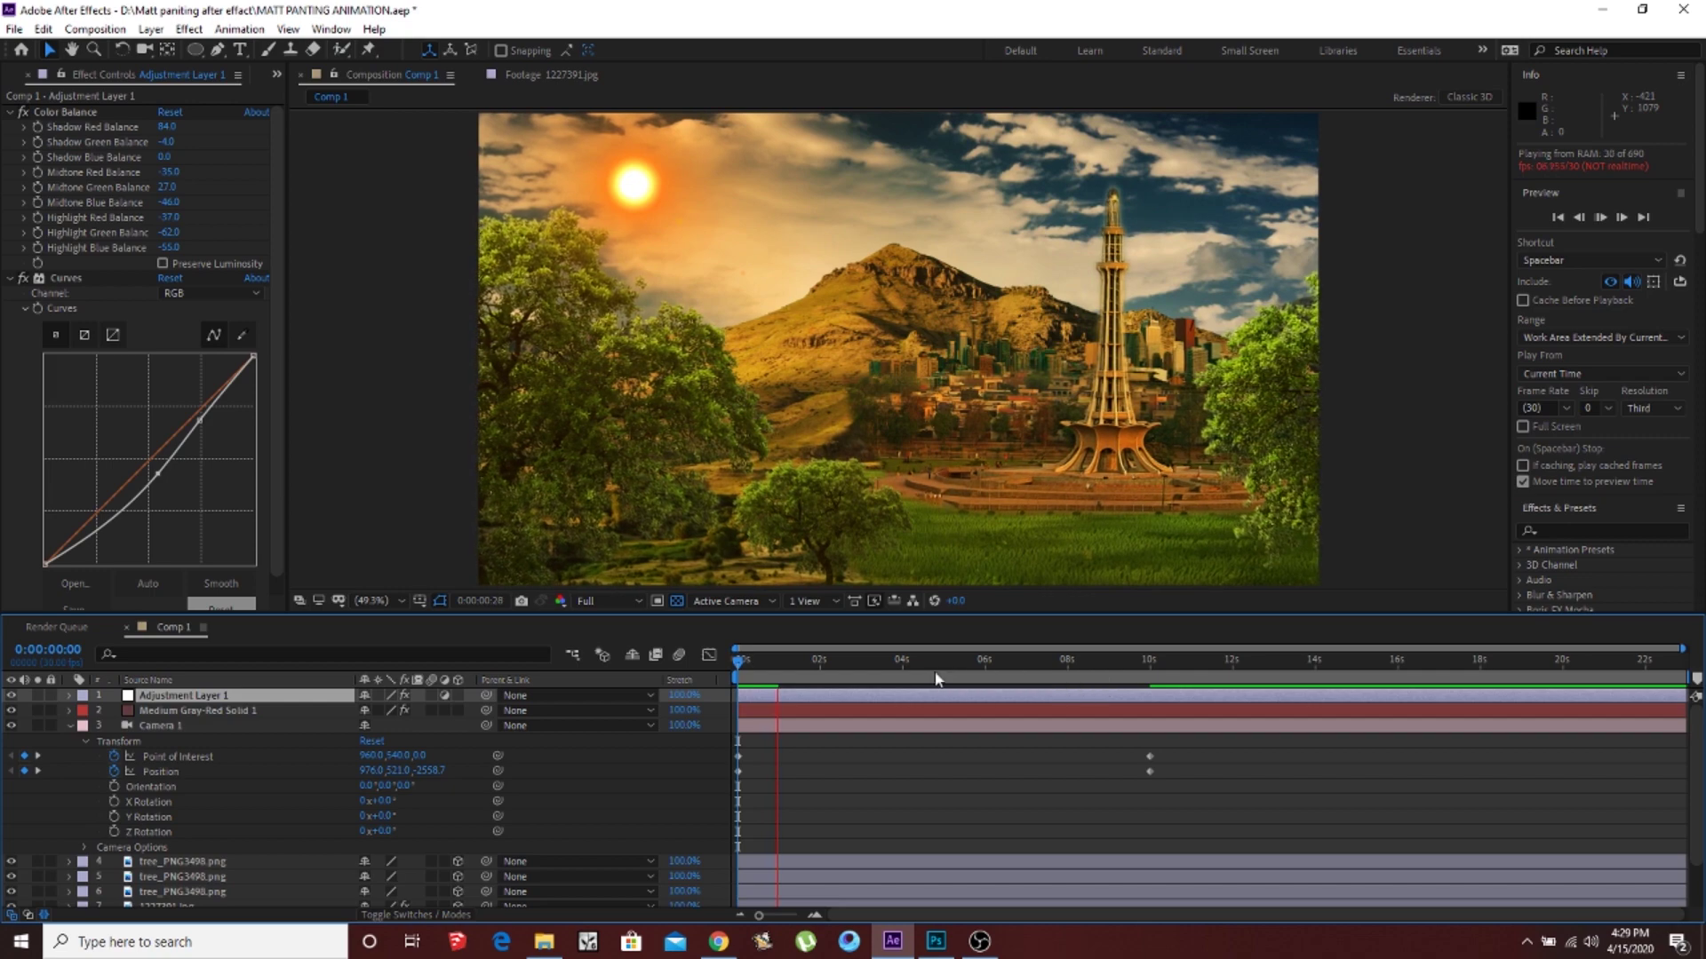
{"action": "key", "text": "space"}
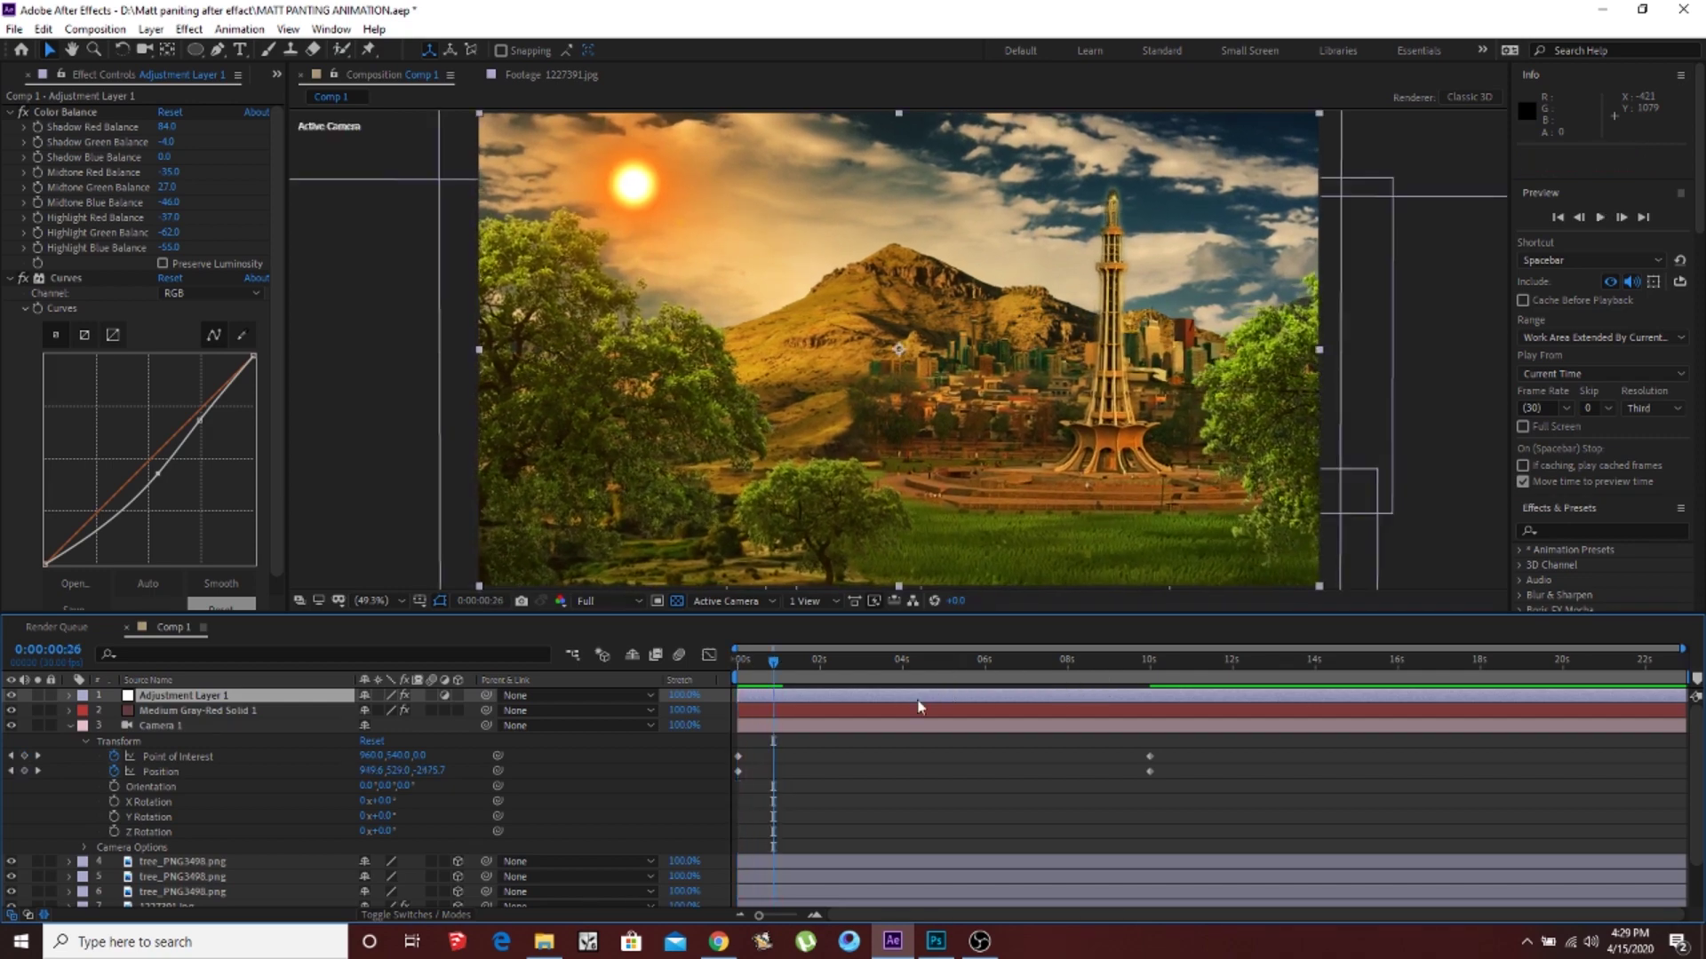
{"action": "mouse_move", "coordinate": [778, 663]}
{"action": "left_mouse_down"}
{"action": "mouse_move", "coordinate": [978, 662]}
{"action": "mouse_move", "coordinate": [1159, 747]}
{"action": "mouse_move", "coordinate": [706, 764]}
{"action": "left_mouse_up"}
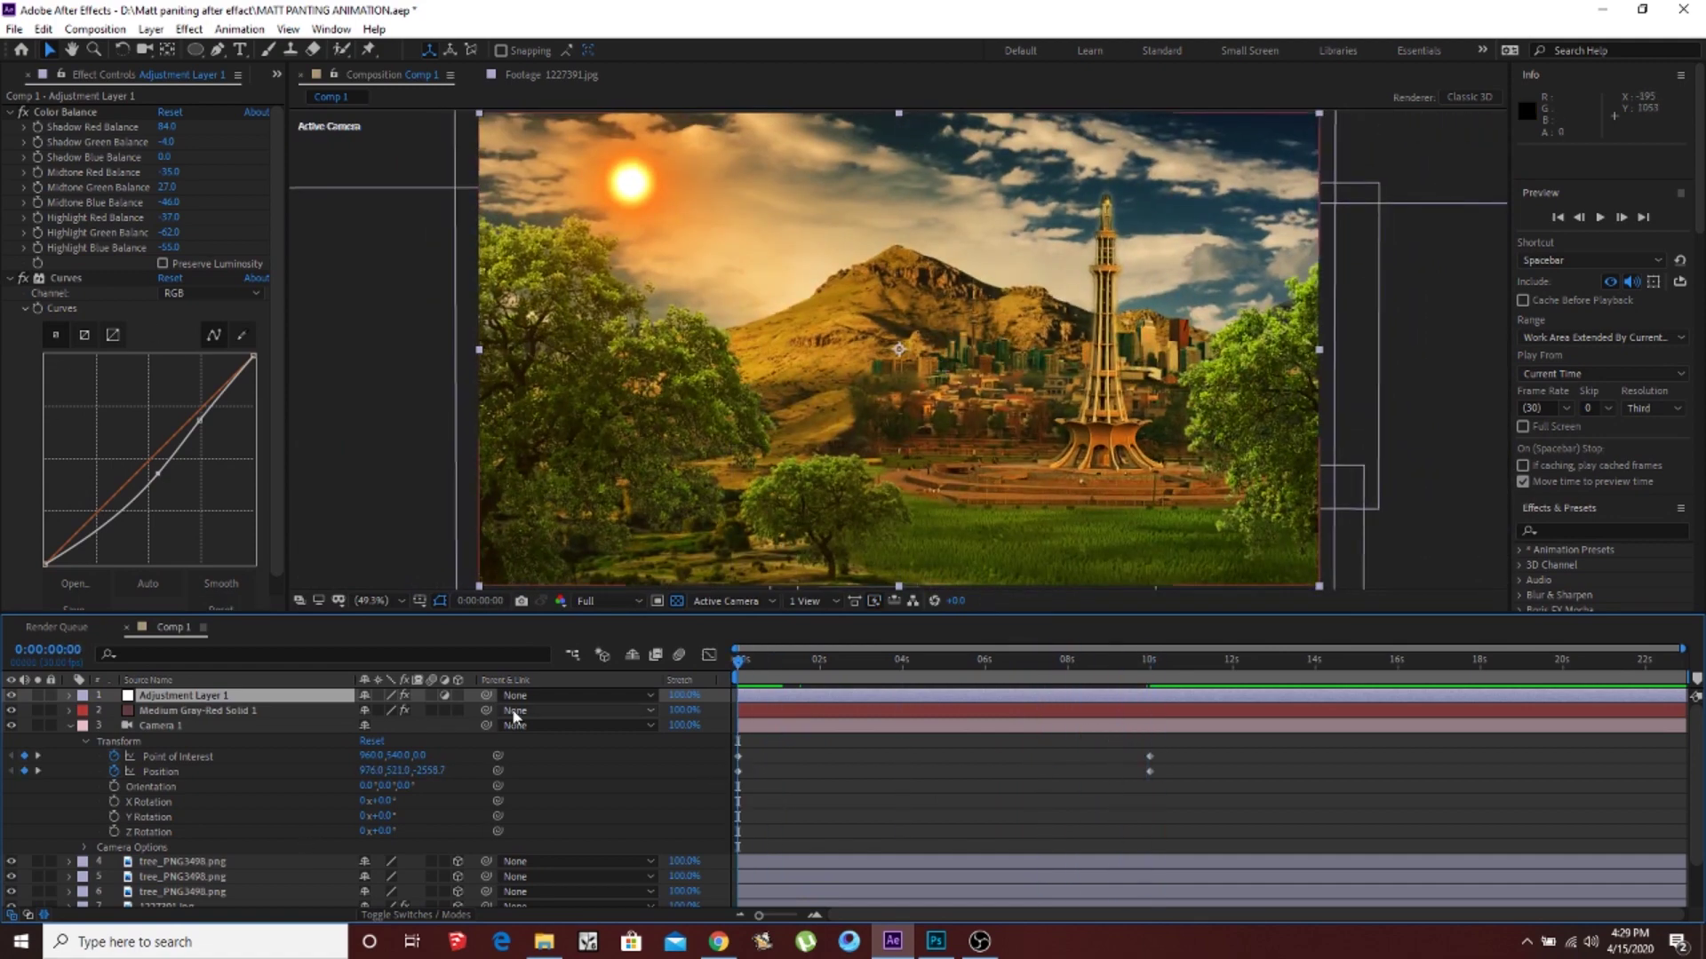
{"action": "left_click", "coordinate": [978, 940]}
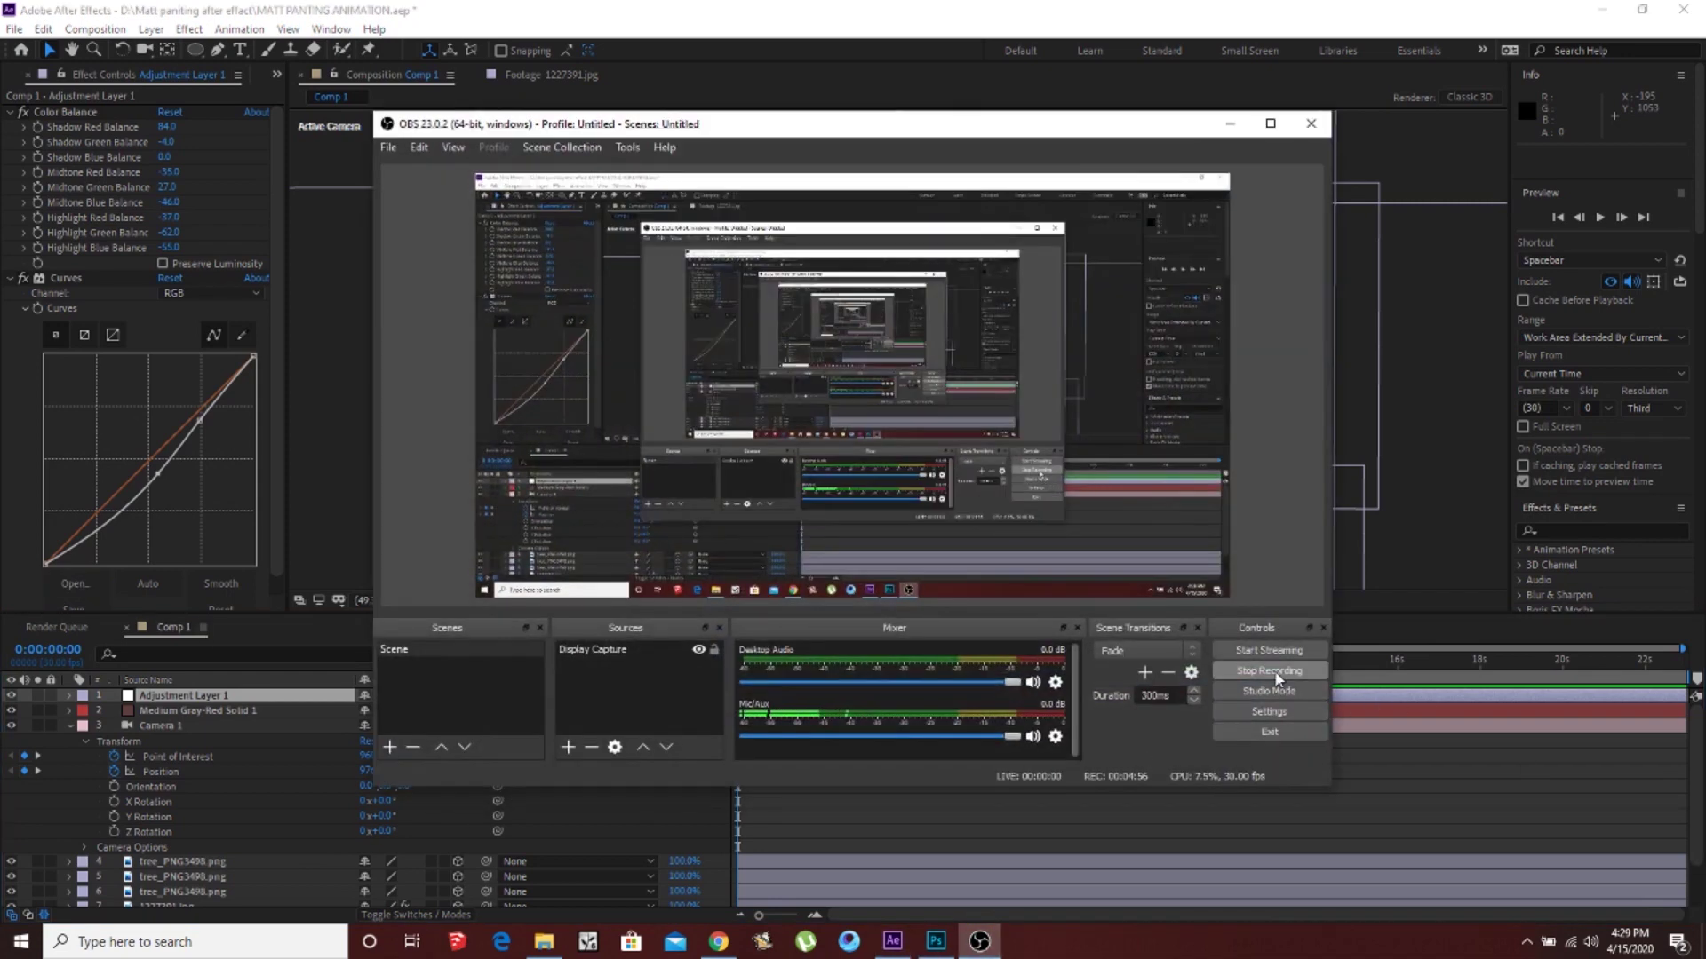